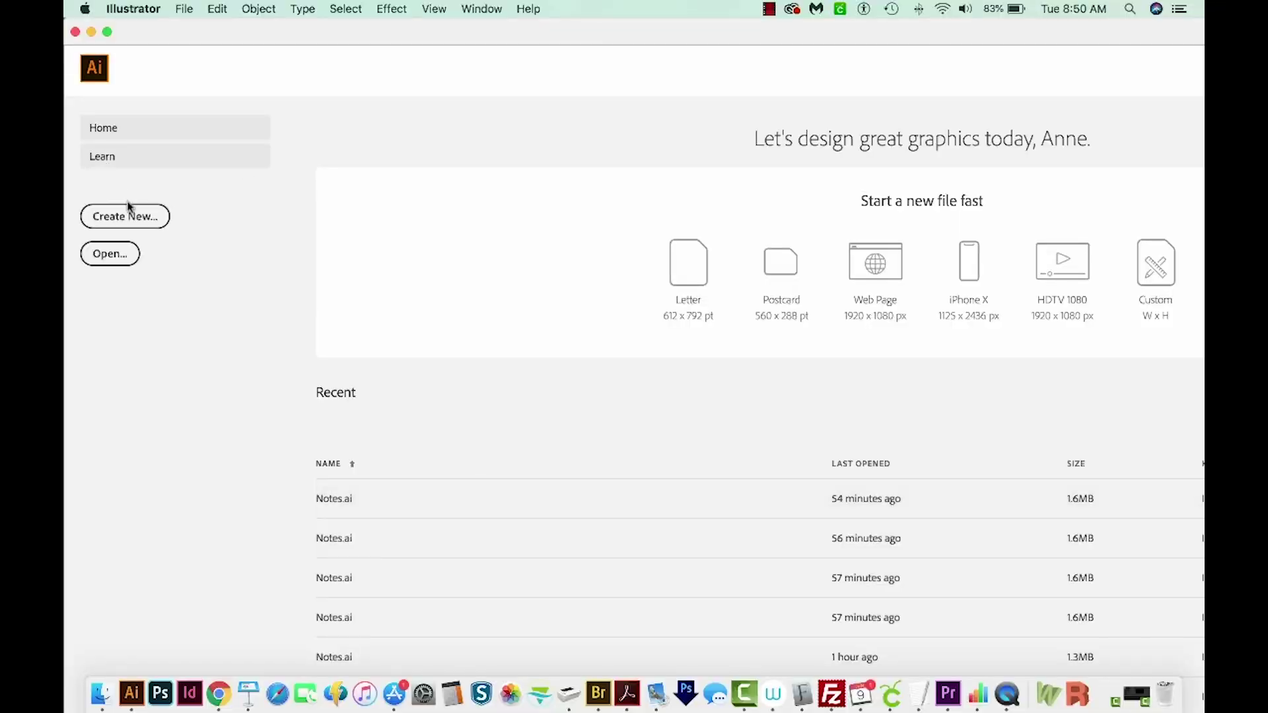
- Create a new blank Letter-size (612 x 792 pt) print document
click(125, 218)
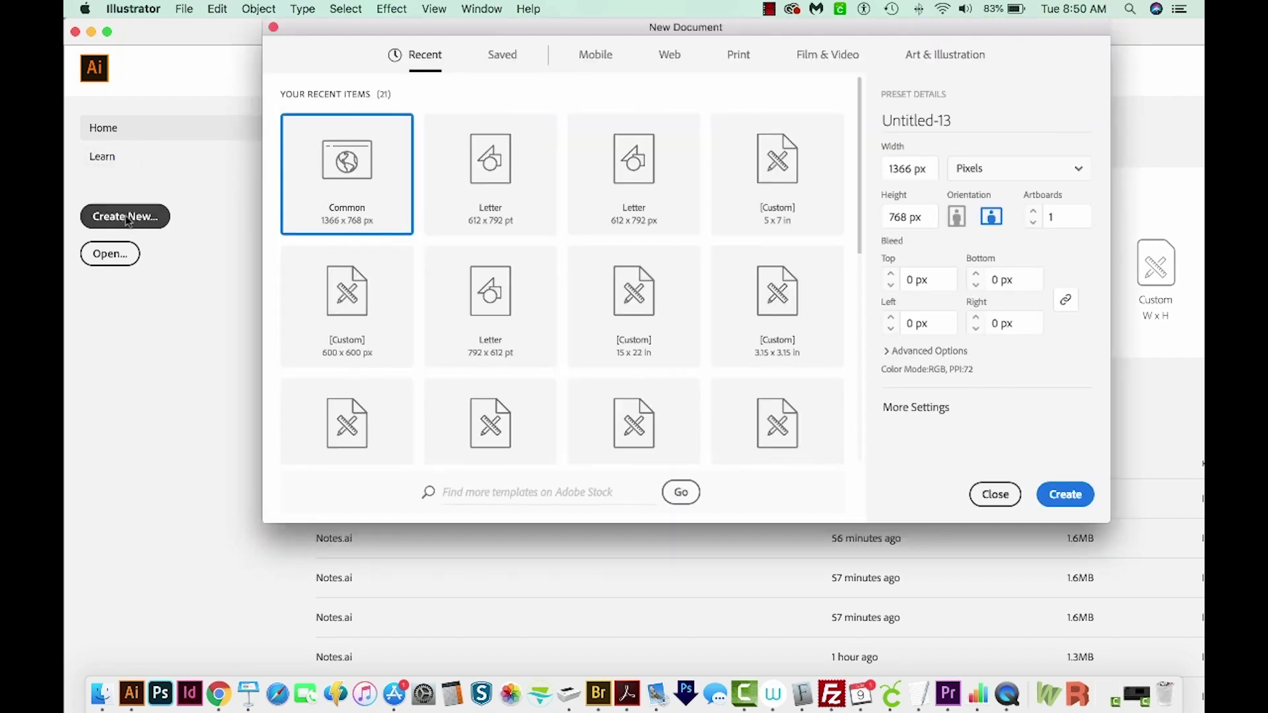
click(740, 58)
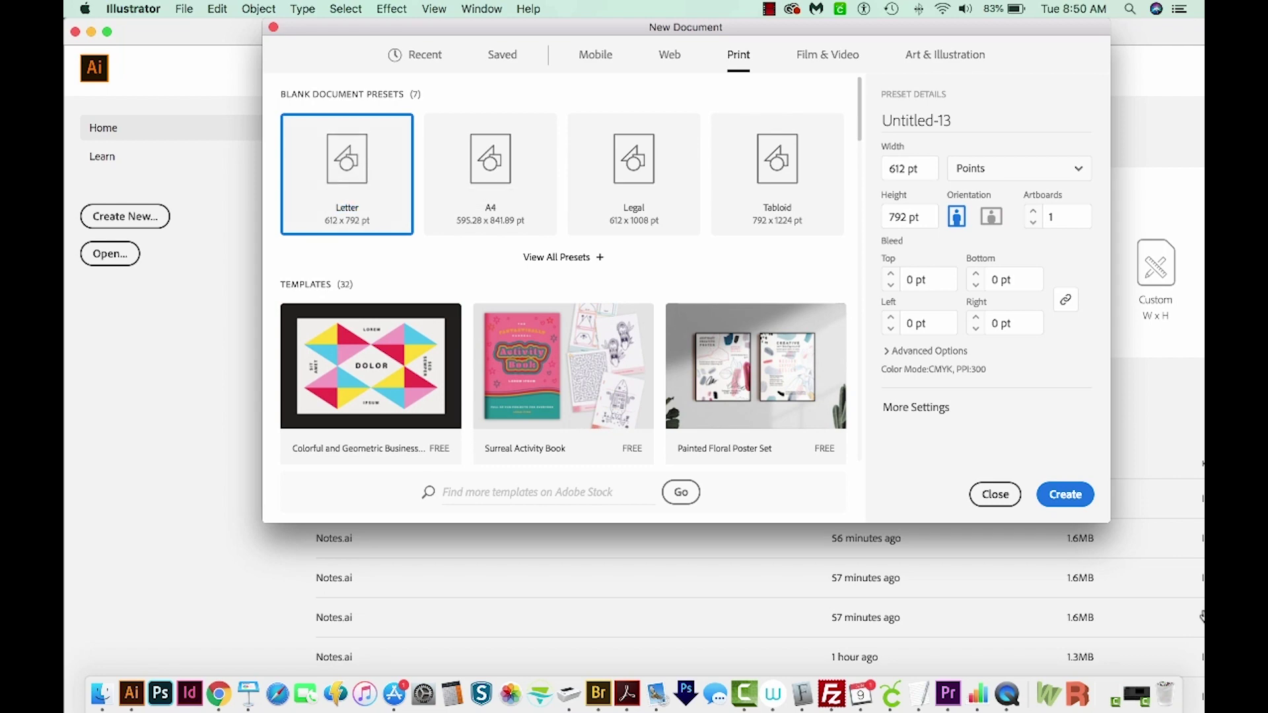
click(1078, 495)
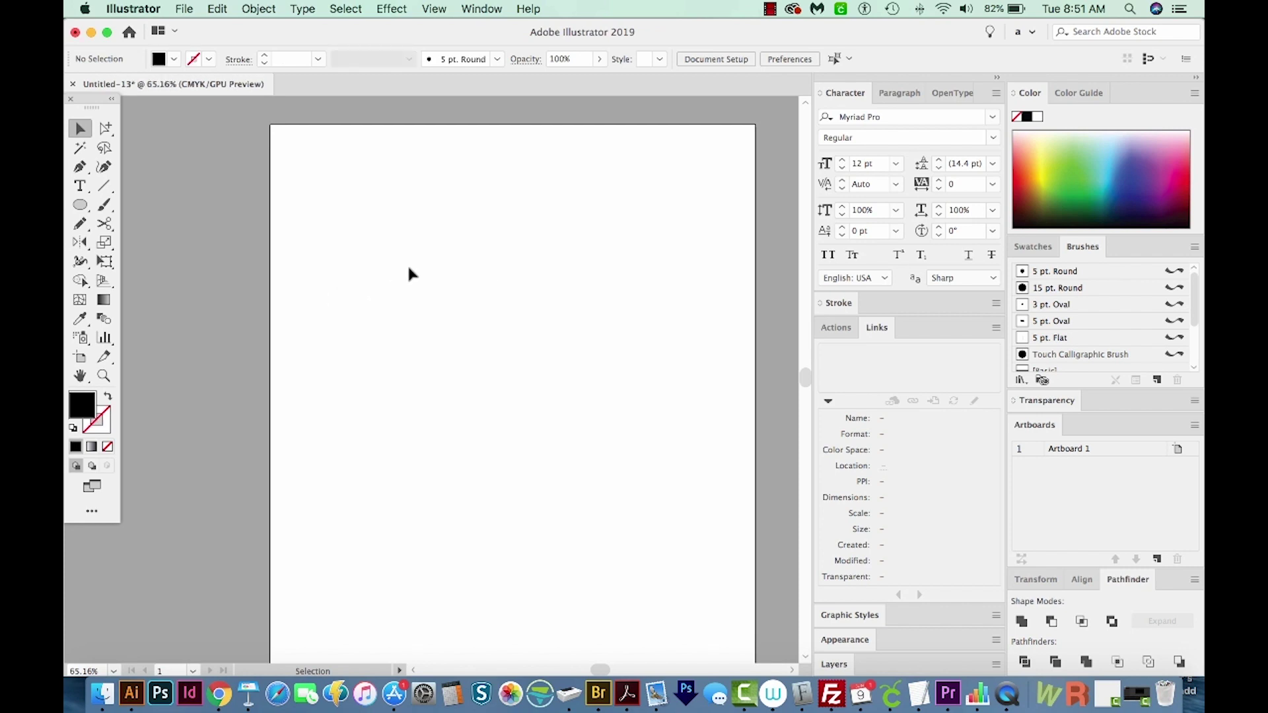
- Type DRAGONS on the artboard, scale it up to about 90 pt and center it near the top
key(t)
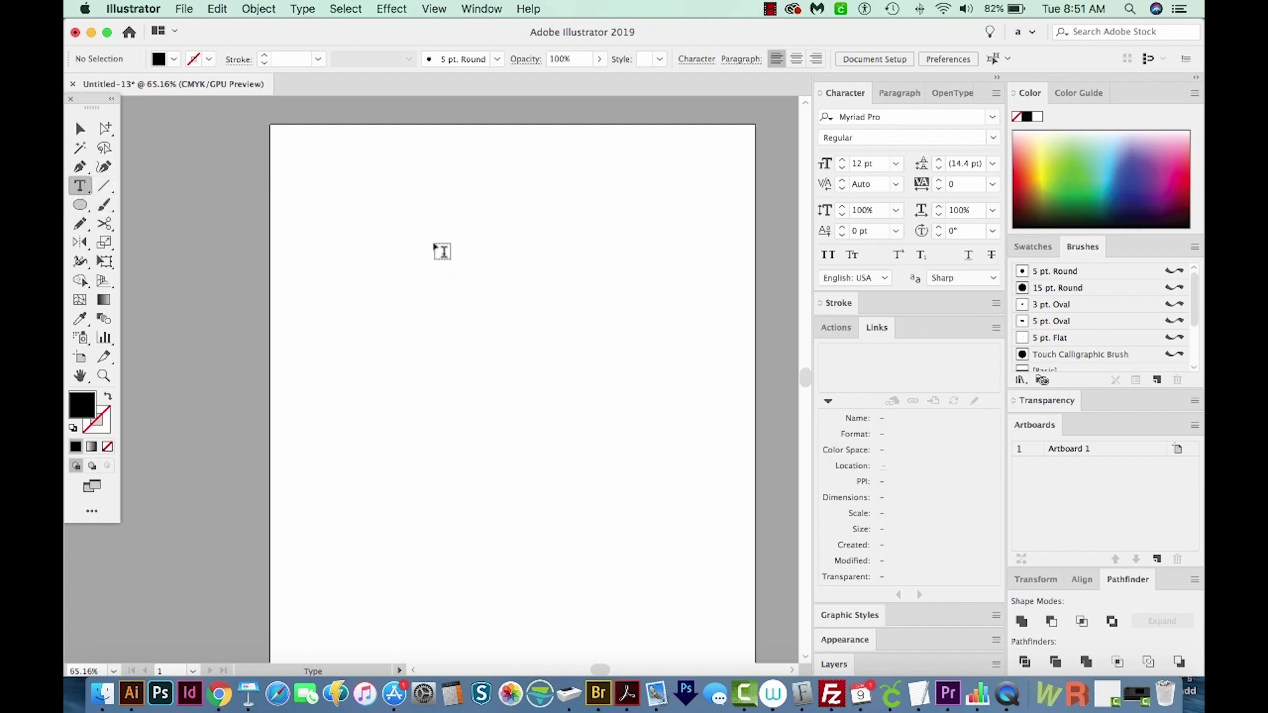
click(436, 245)
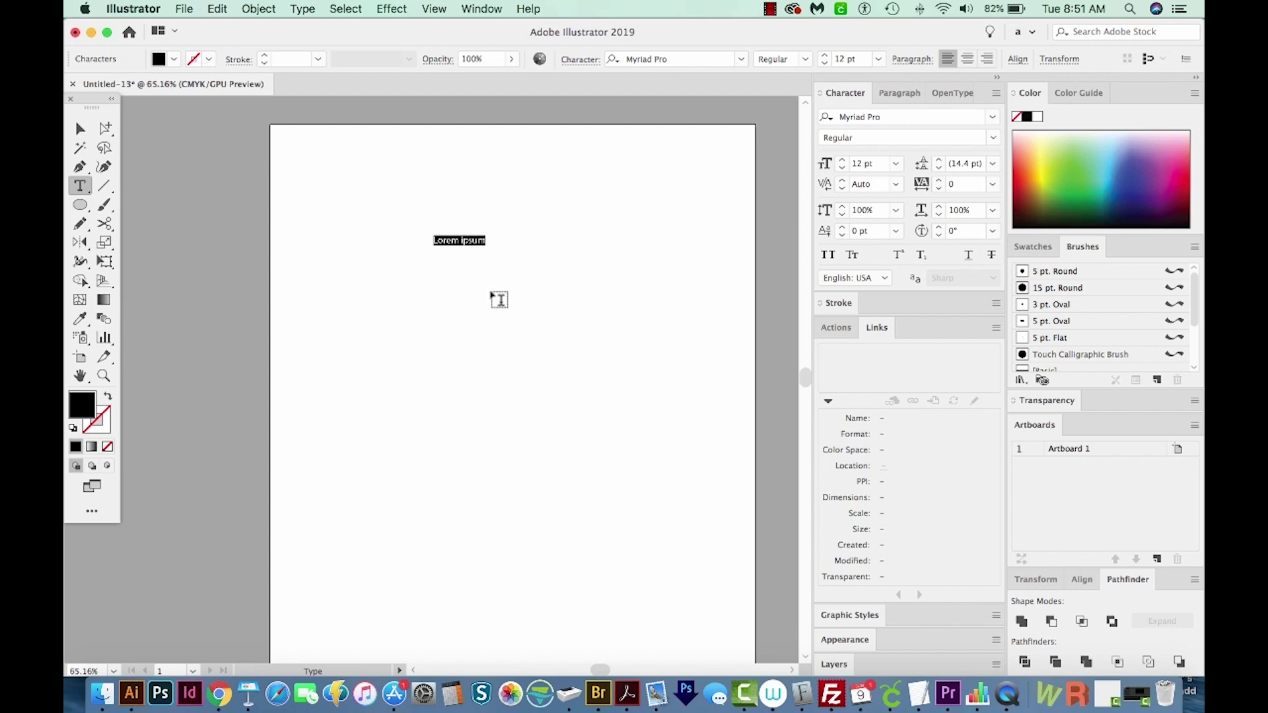
text(DRAGONS)
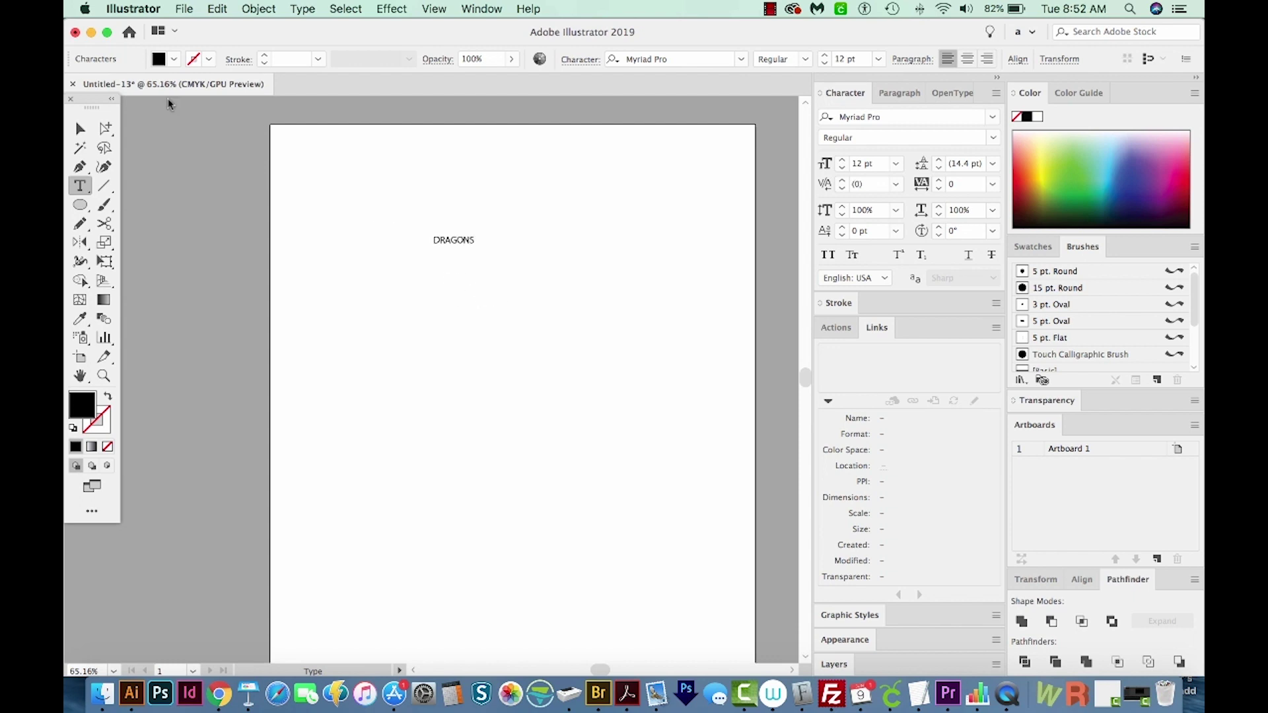
click(80, 129)
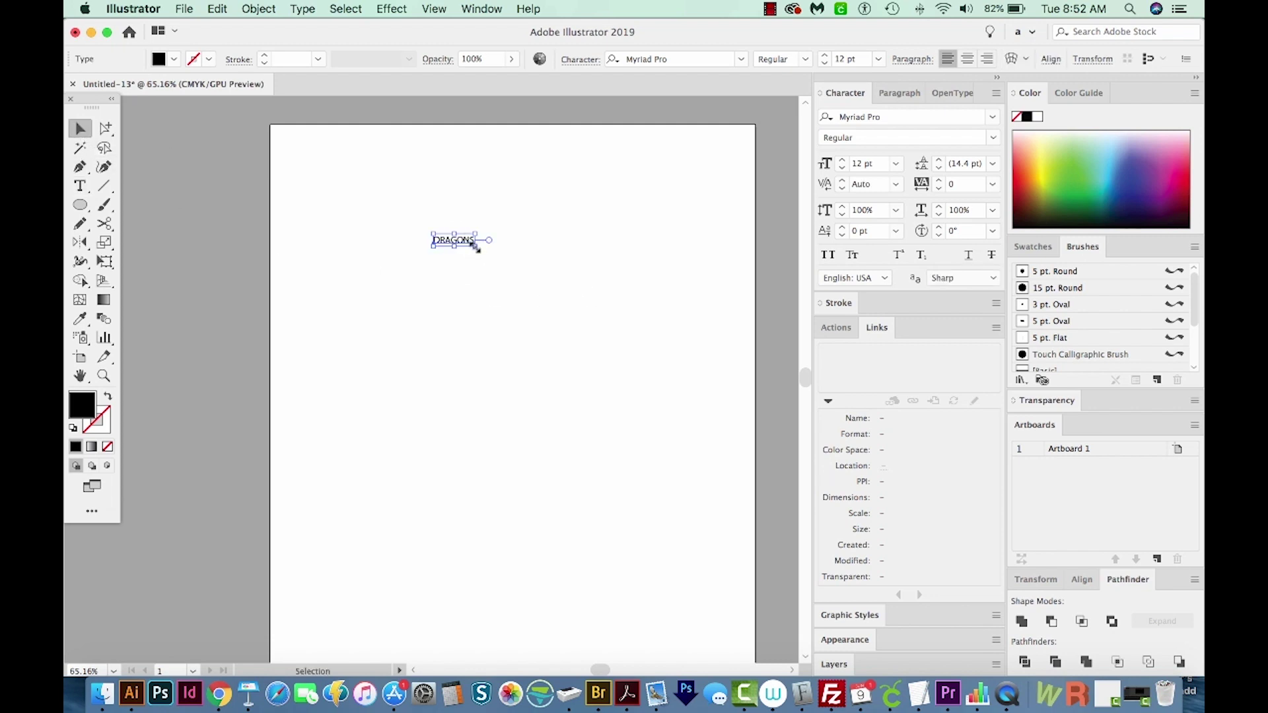
drag(475, 245, 739, 470)
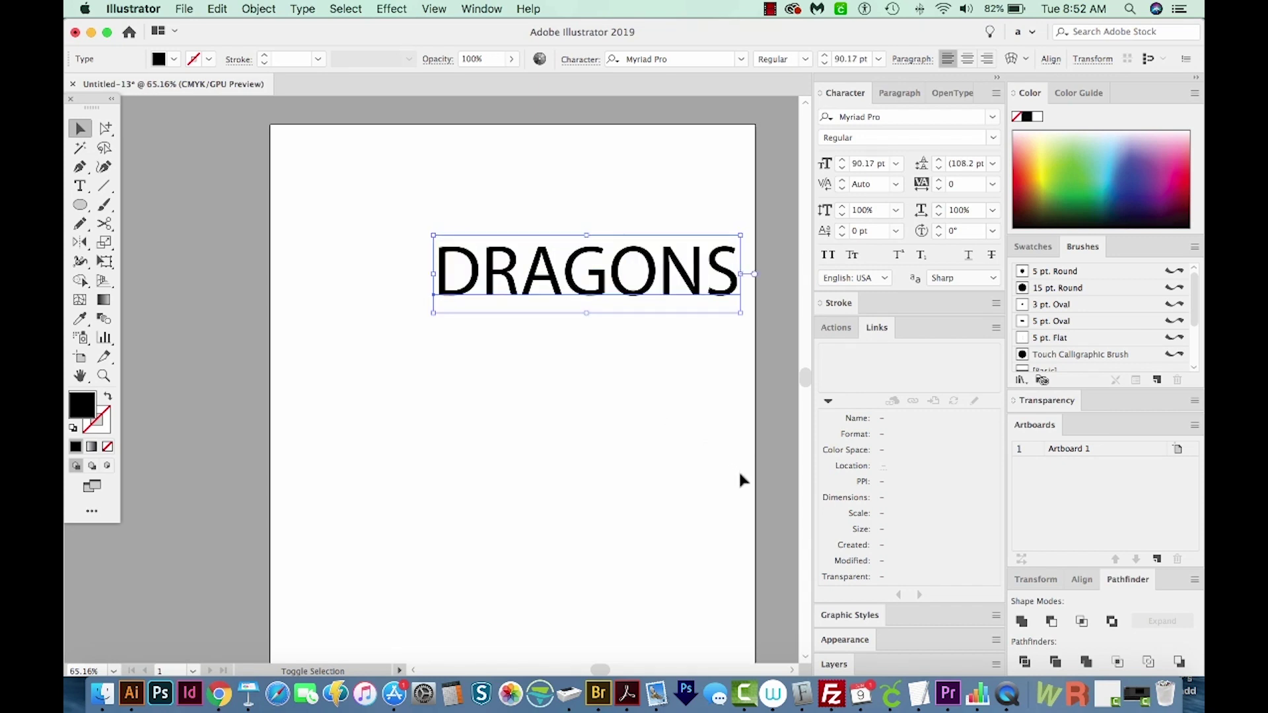
drag(646, 271, 554, 271)
- Search 'college' in the font field and set DRAGONS in College Block 2.0
scroll(585, 196, left, 1)
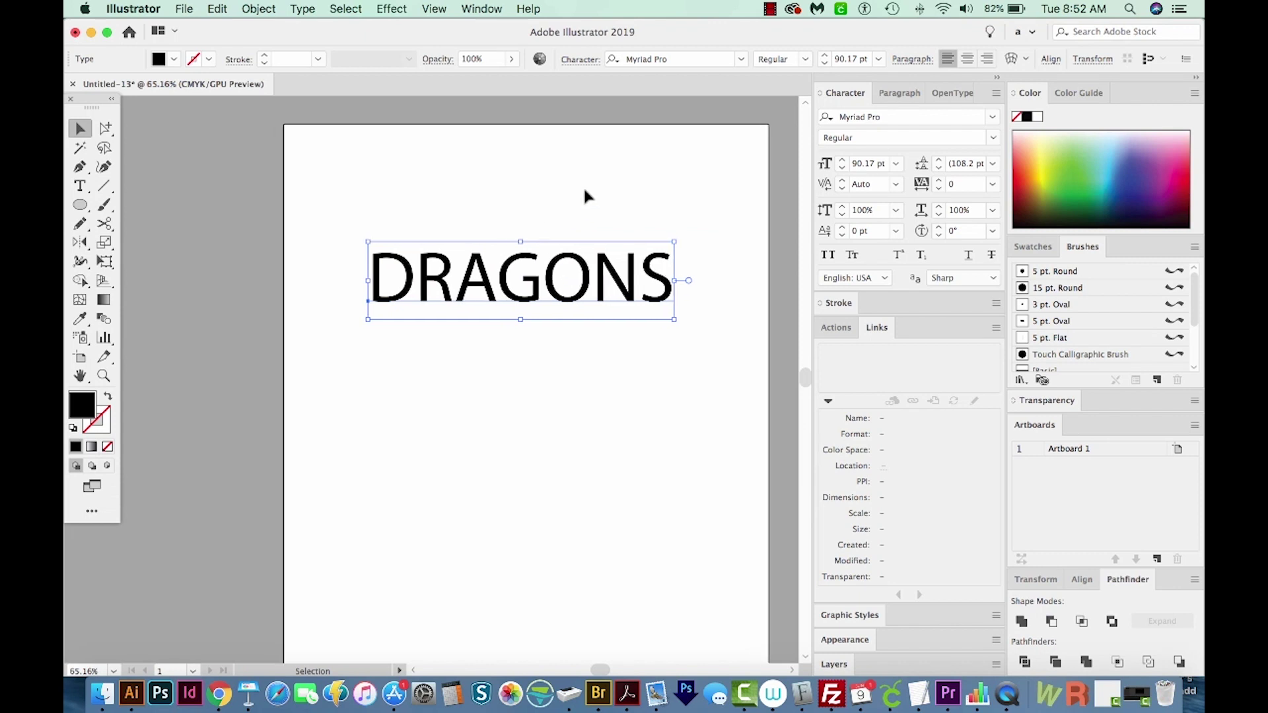
click(677, 59)
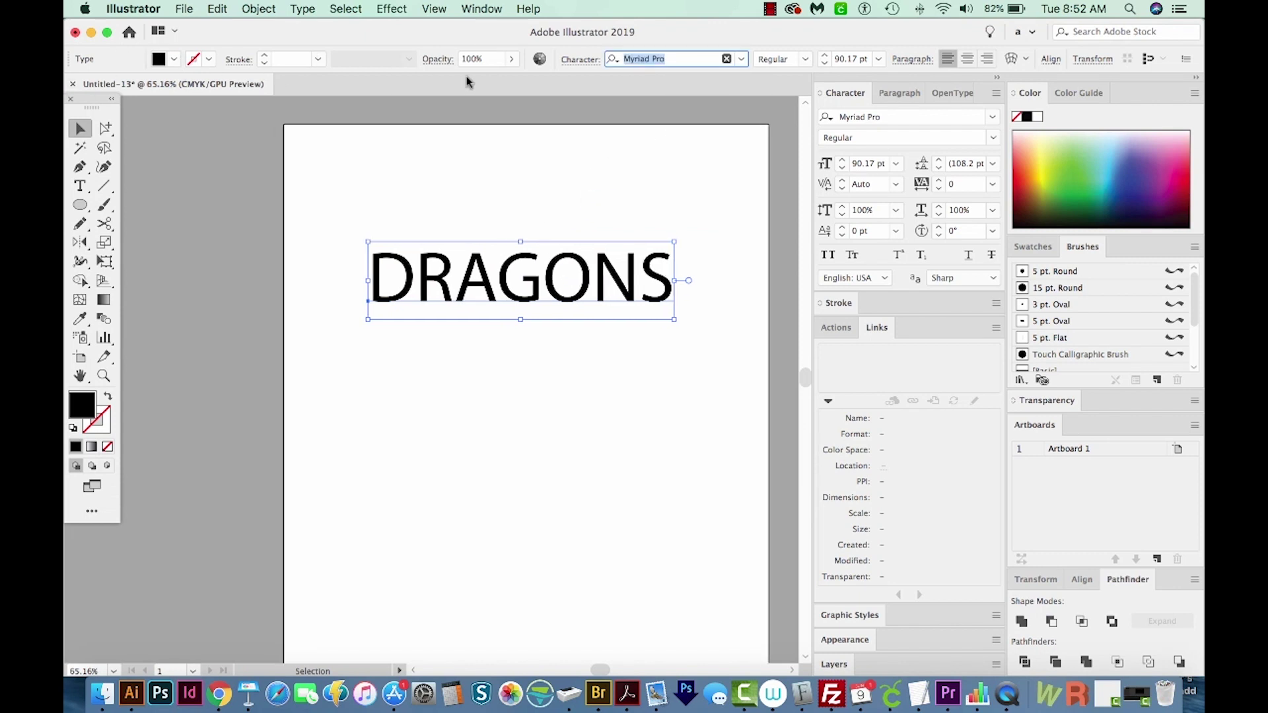
click(482, 10)
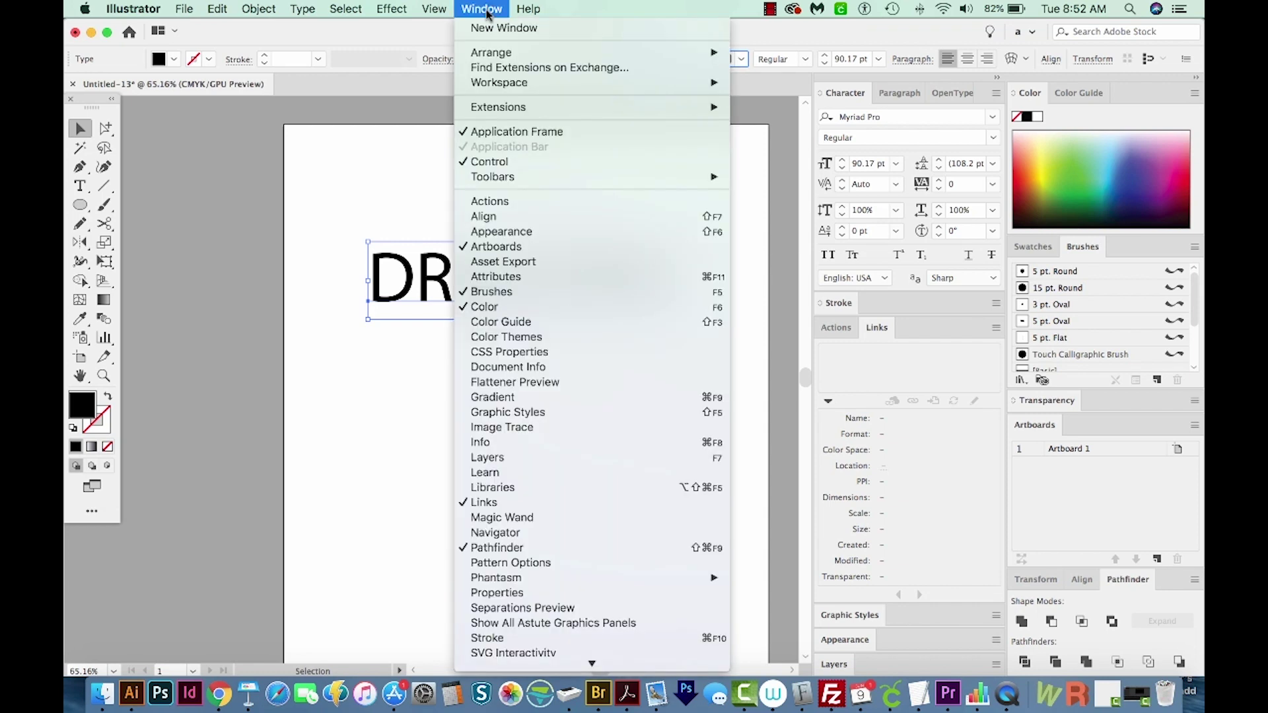
click(390, 190)
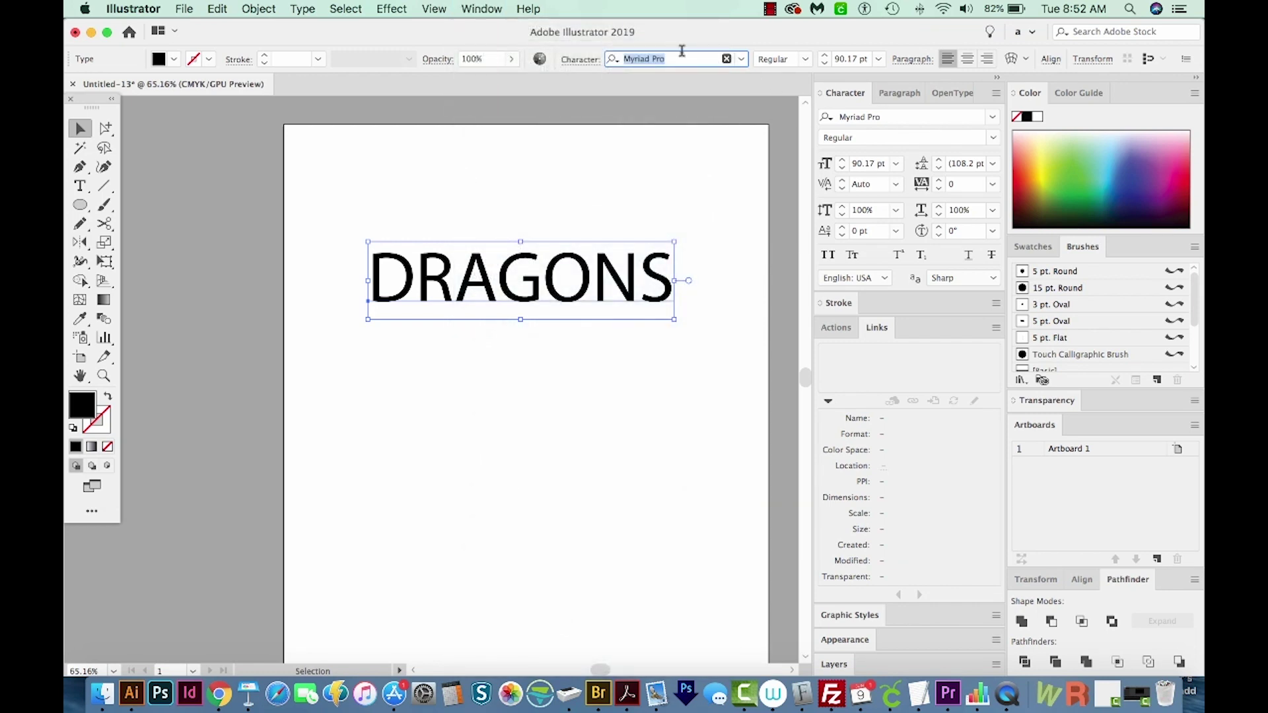
text(college)
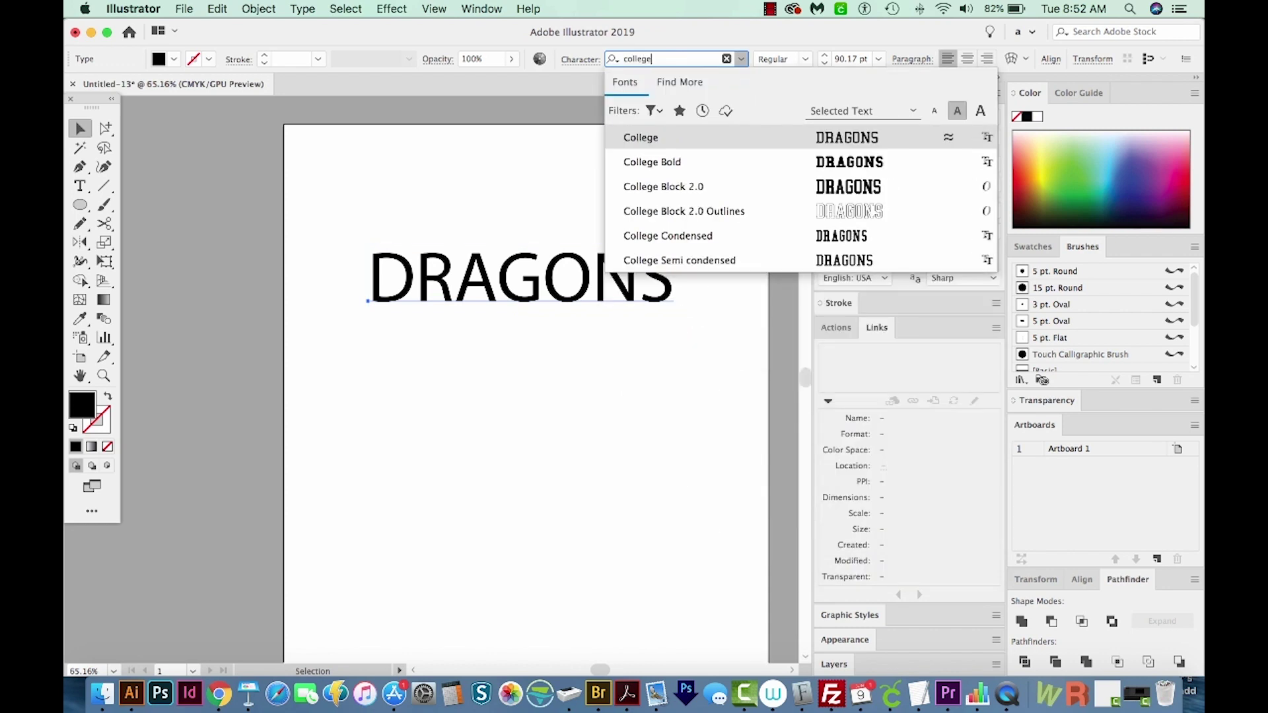
click(847, 193)
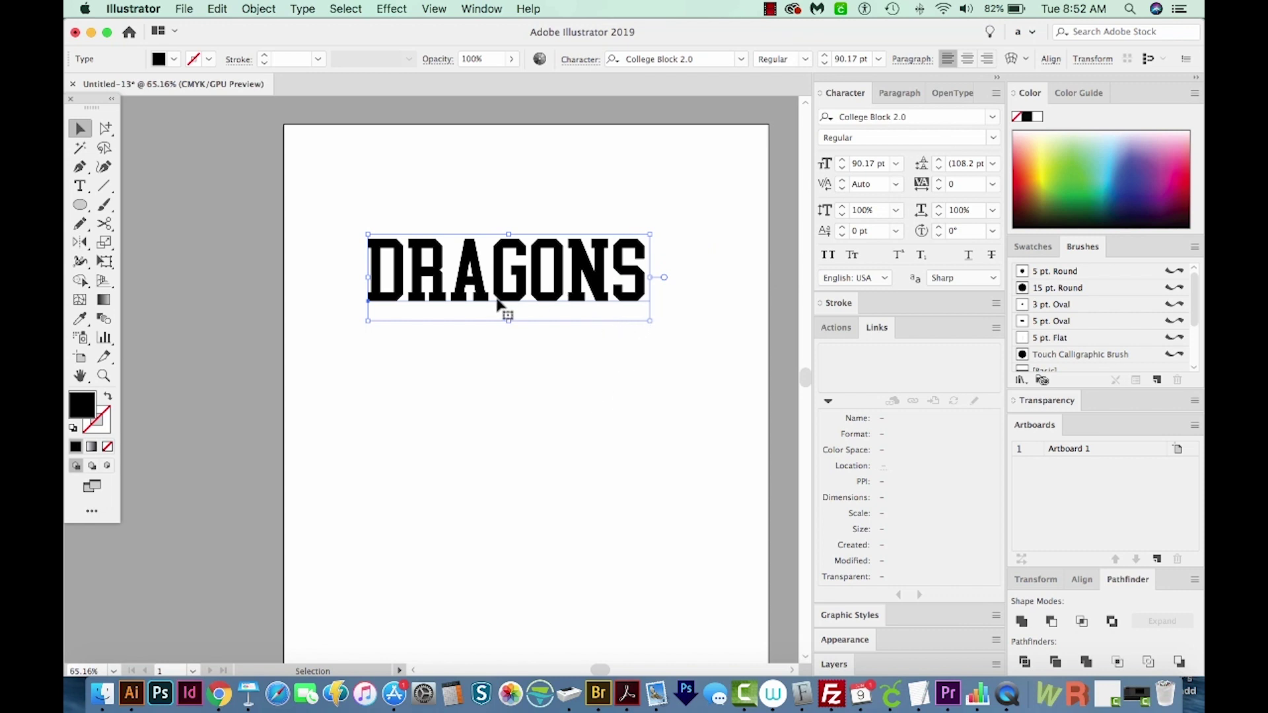
- Apply an Arch warp with a 35% bend to DRAGONS, previewing before confirming
click(392, 9)
mouse_move(429, 242)
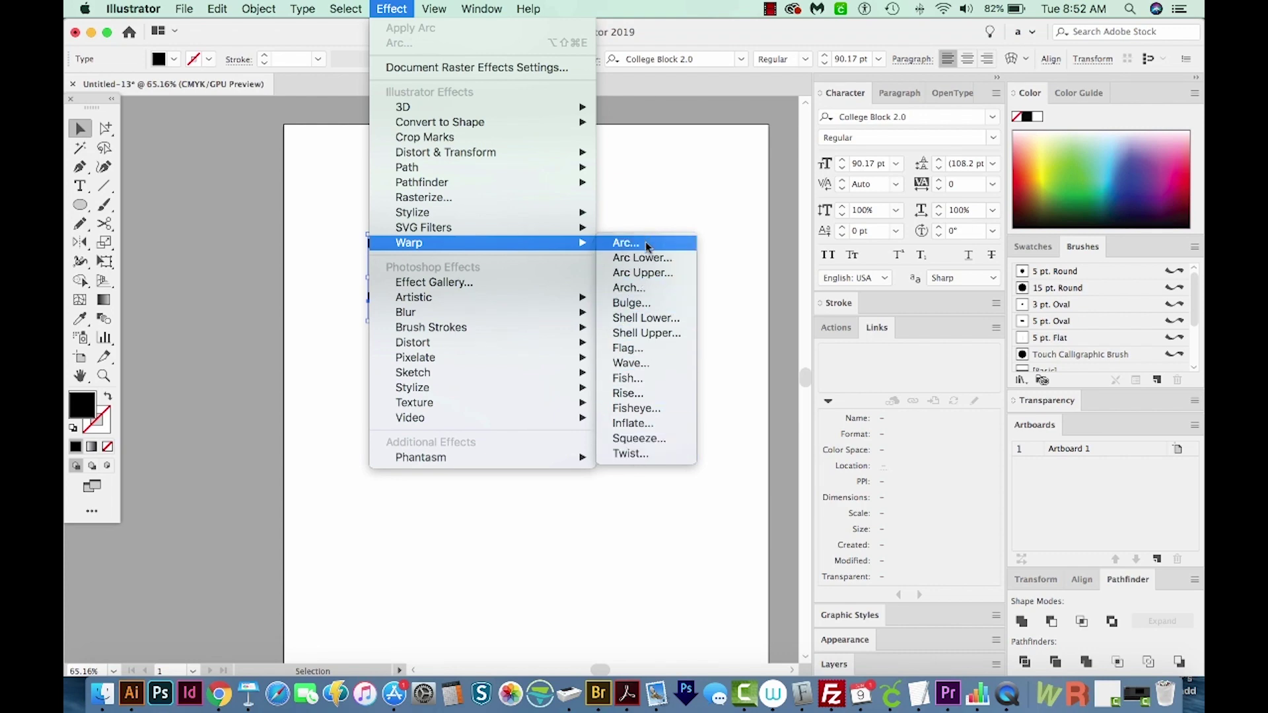
click(627, 288)
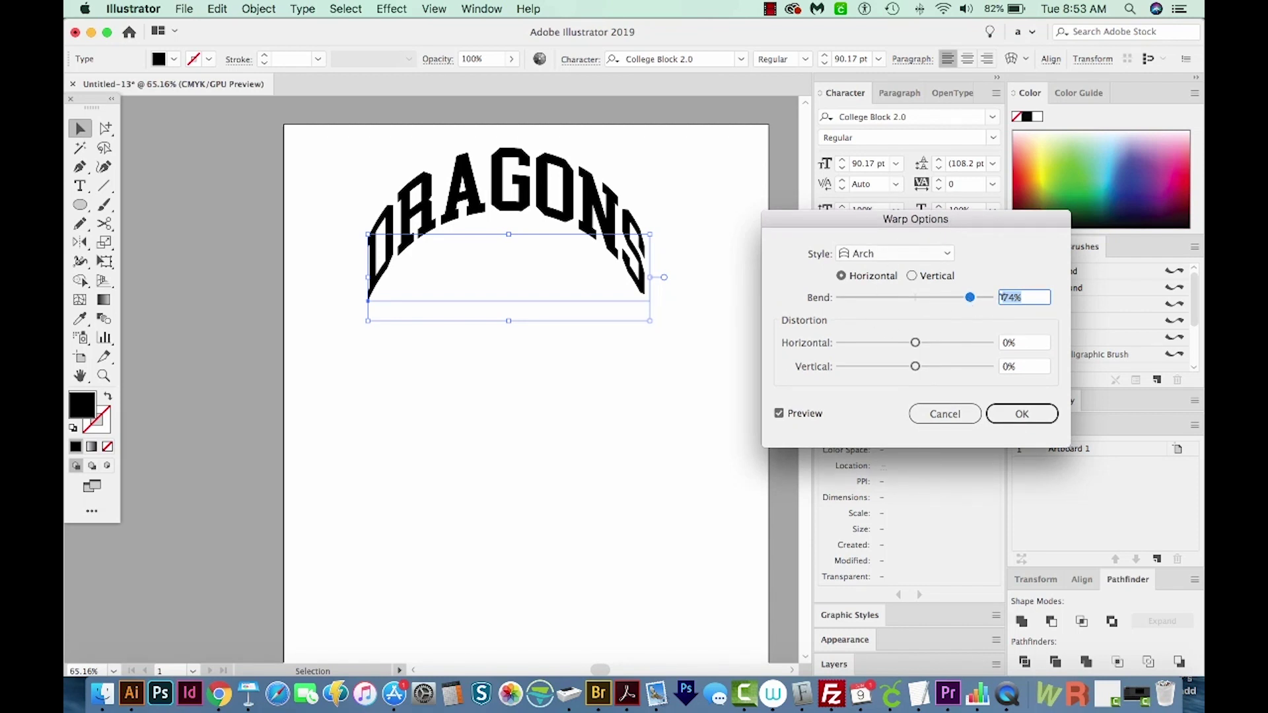
text(35)
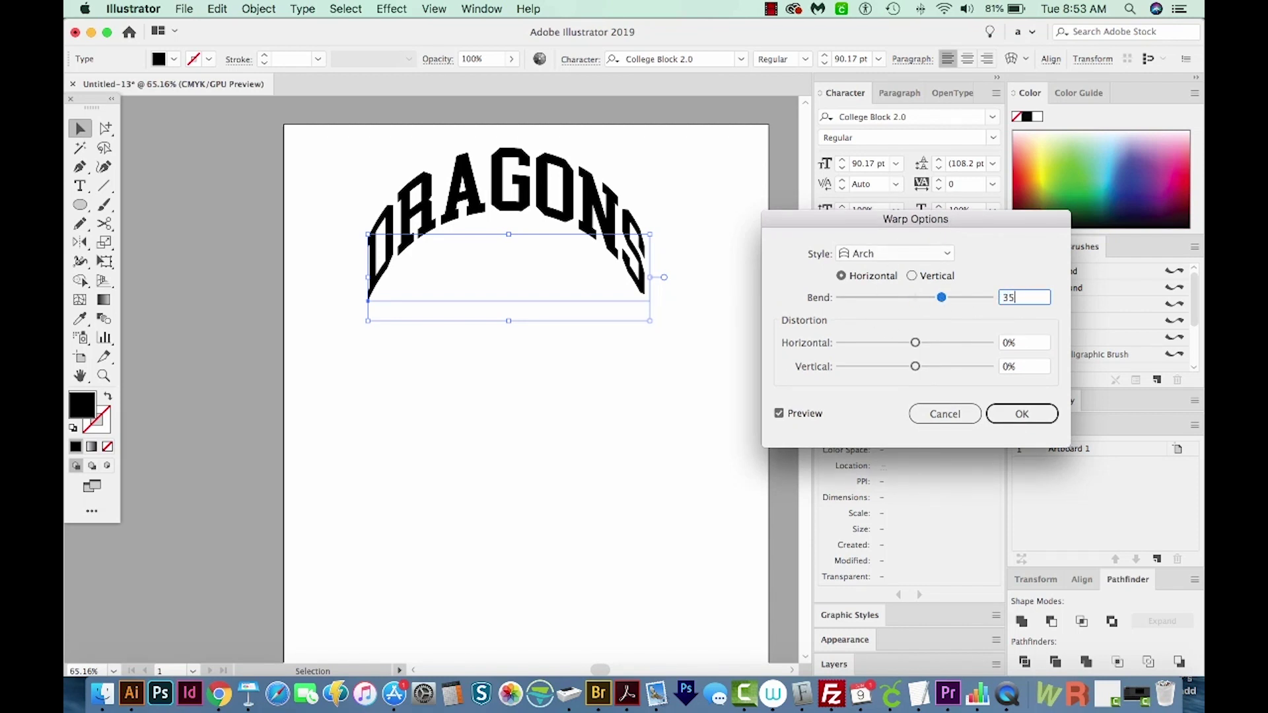
click(780, 412)
click(1016, 341)
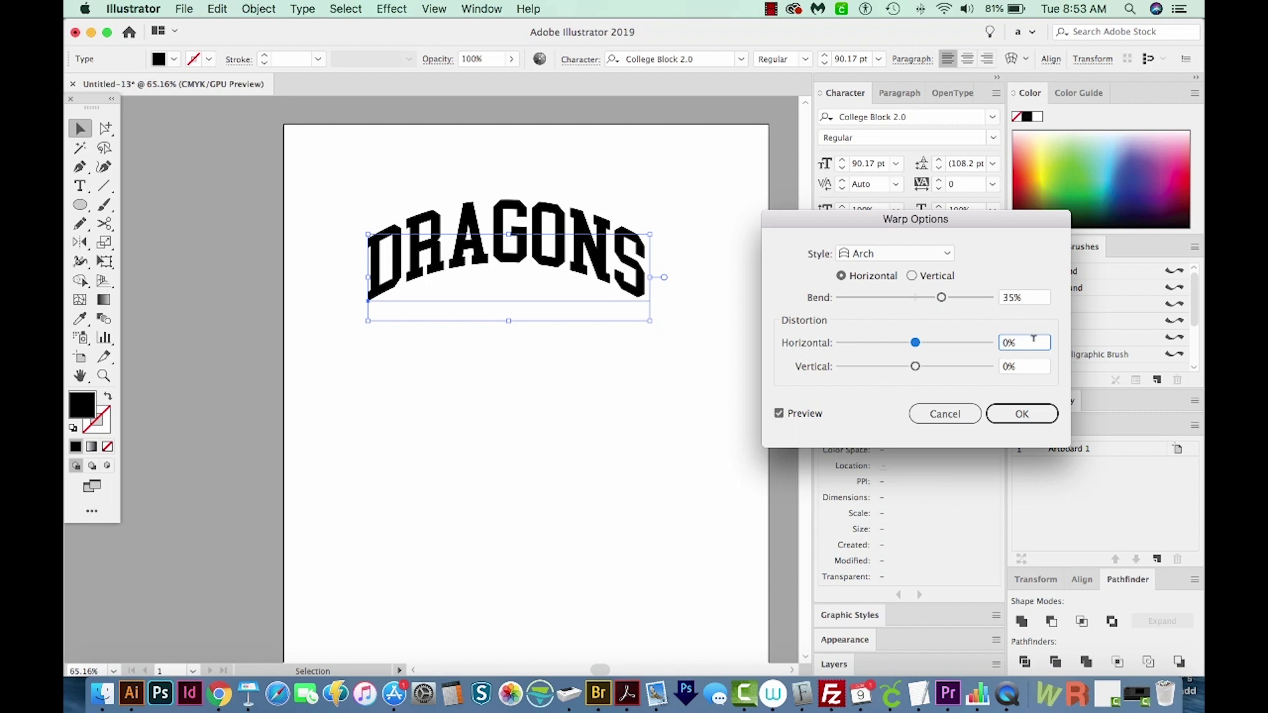
click(1026, 370)
click(1025, 347)
click(1021, 295)
click(1027, 420)
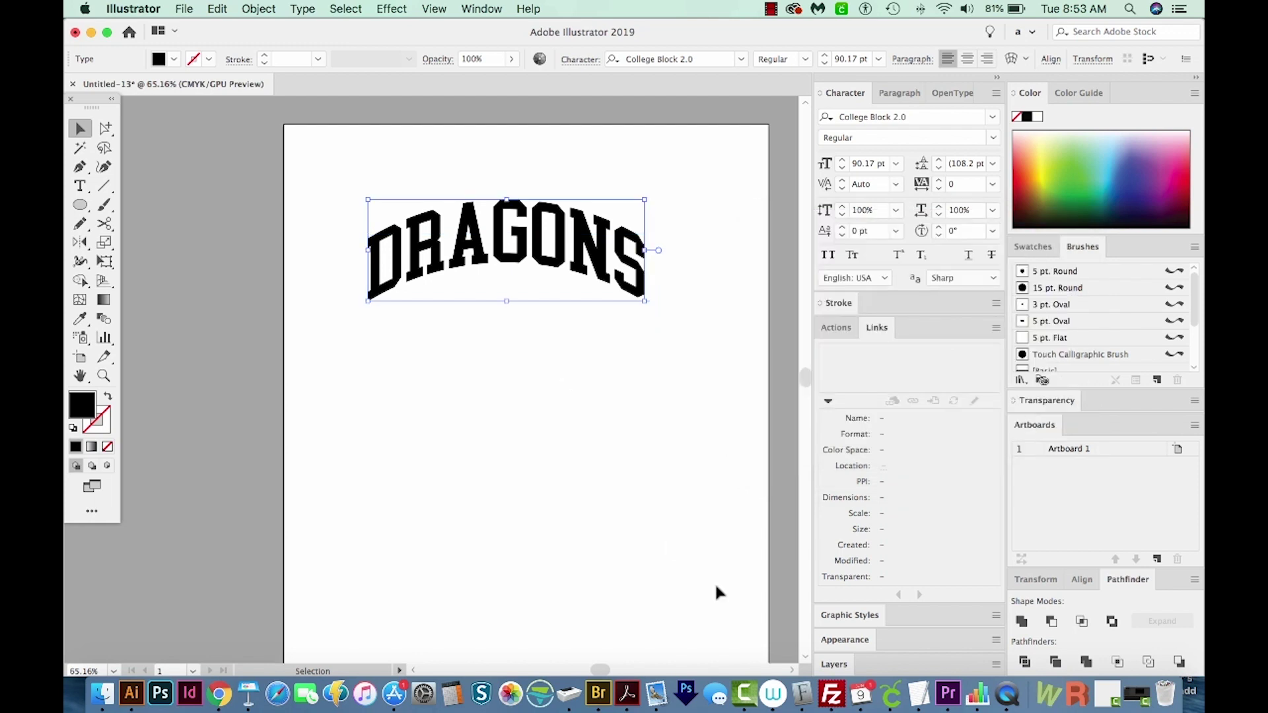
- Show DRAGONS in the Appearance panel and review the Arch warp settings without changing them
click(845, 641)
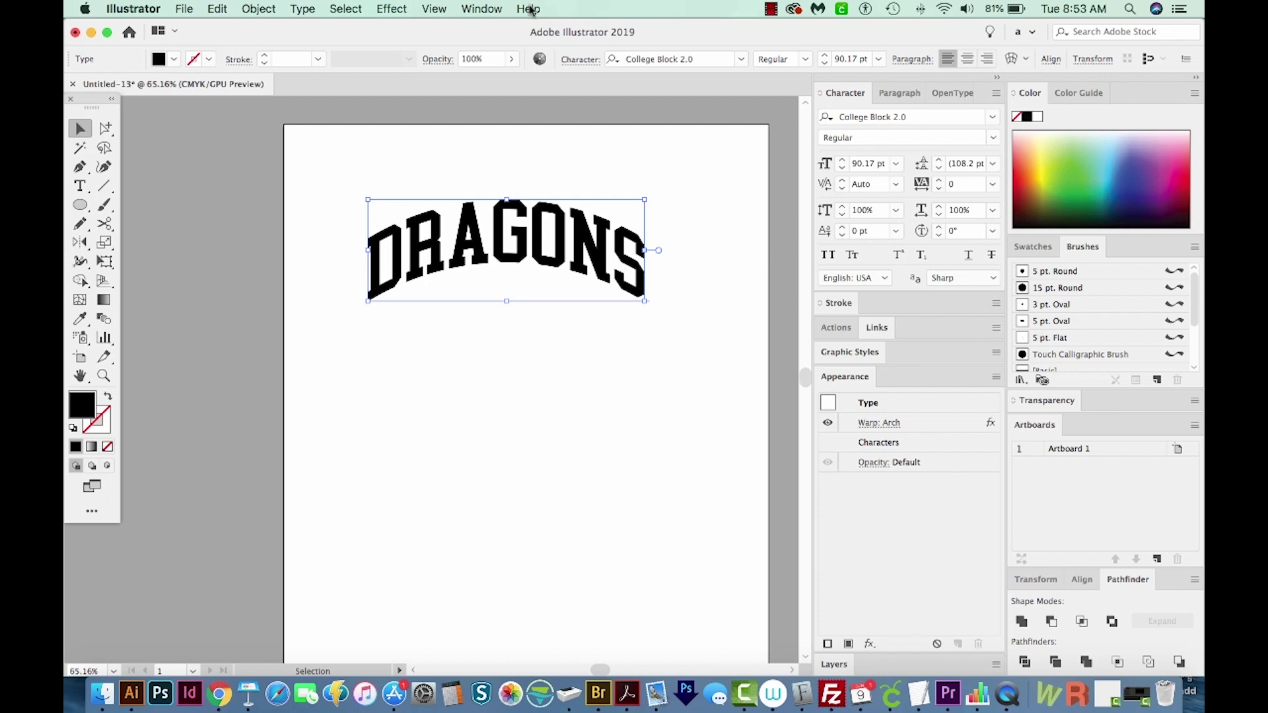
click(486, 8)
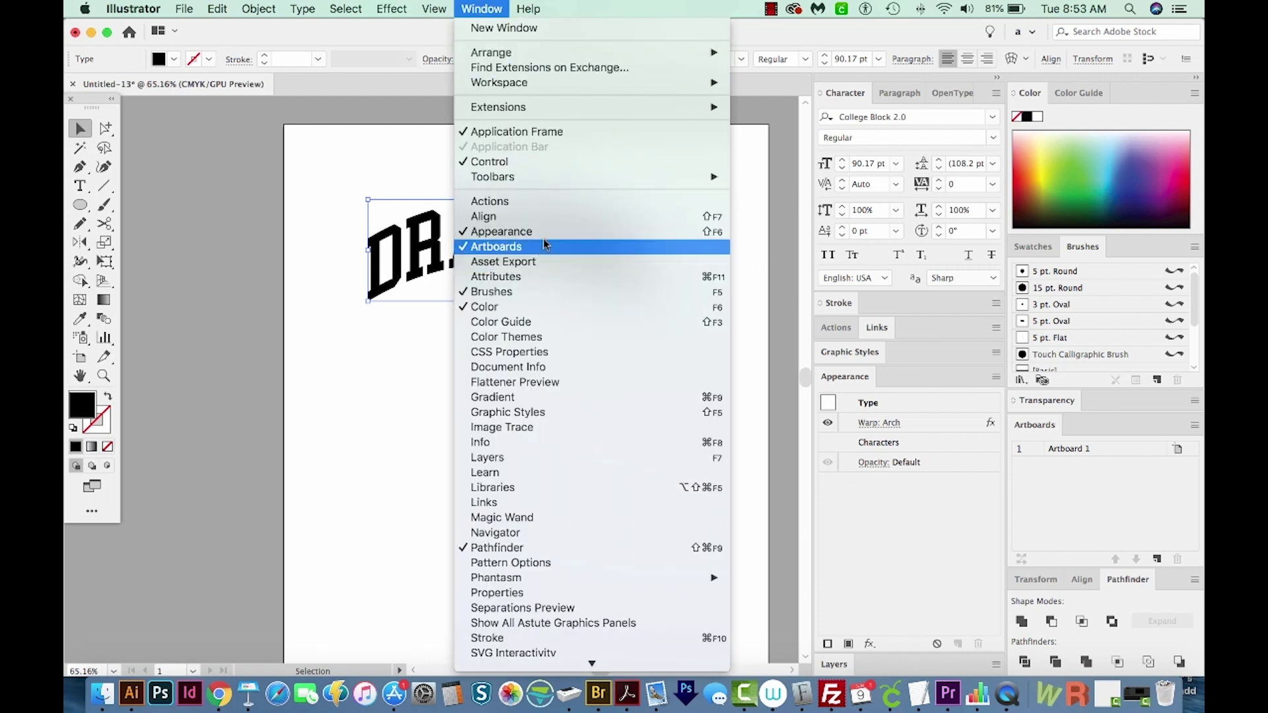
click(452, 256)
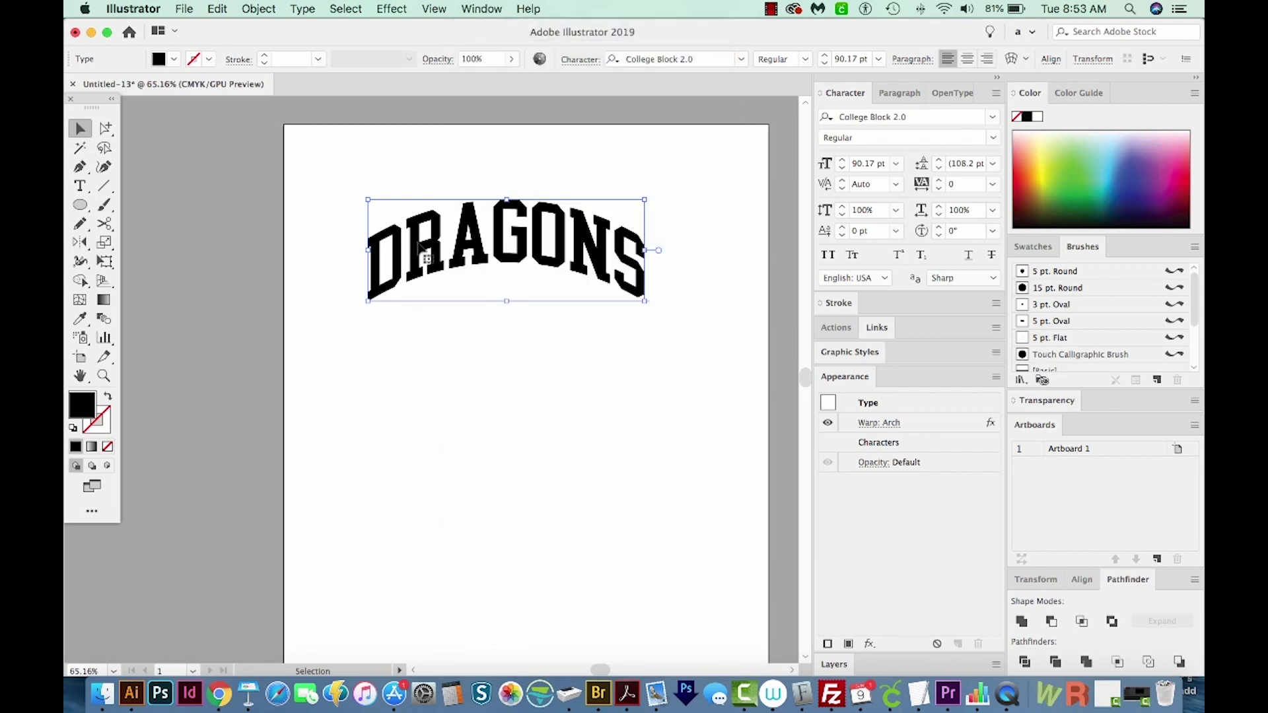
scroll(446, 271, down, 1)
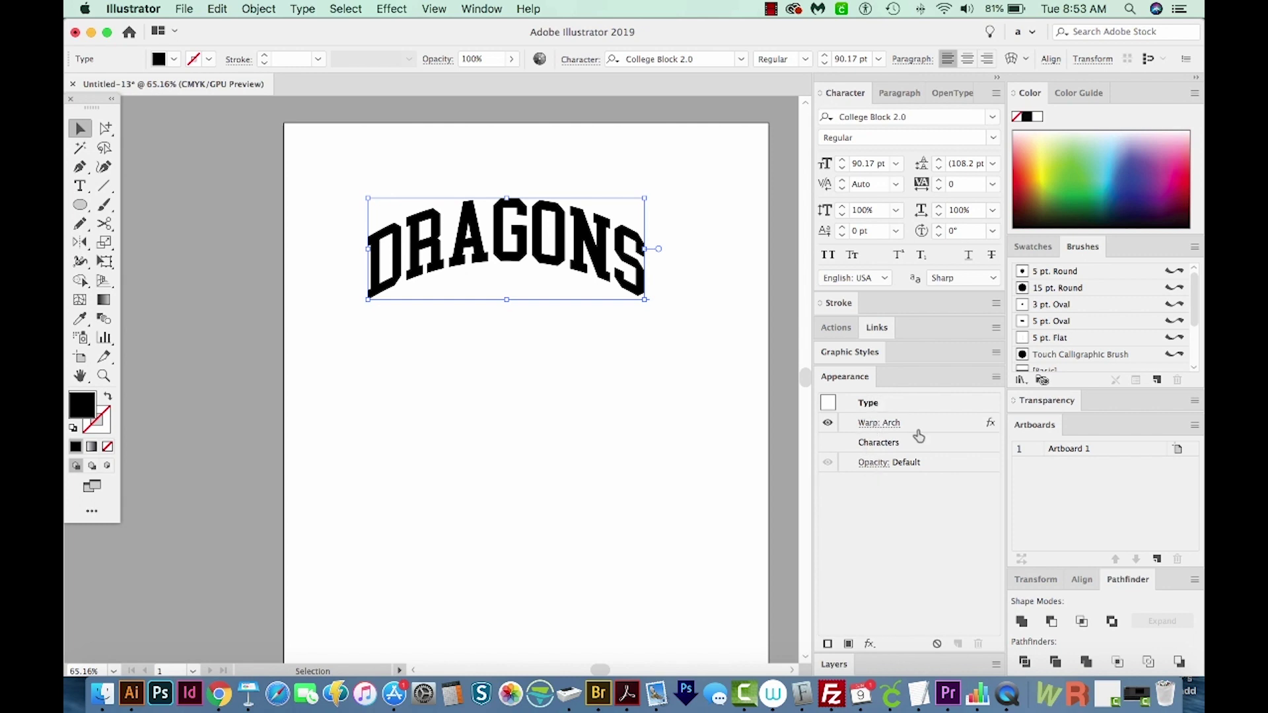
click(880, 424)
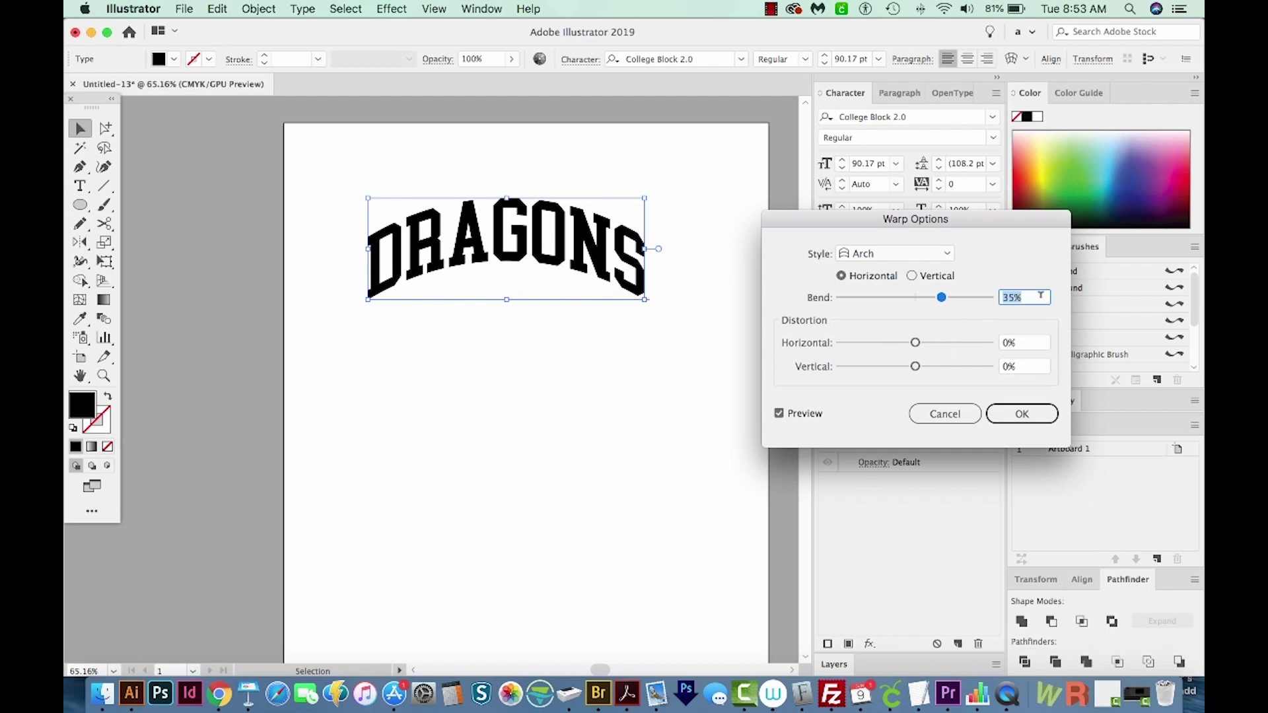
click(945, 414)
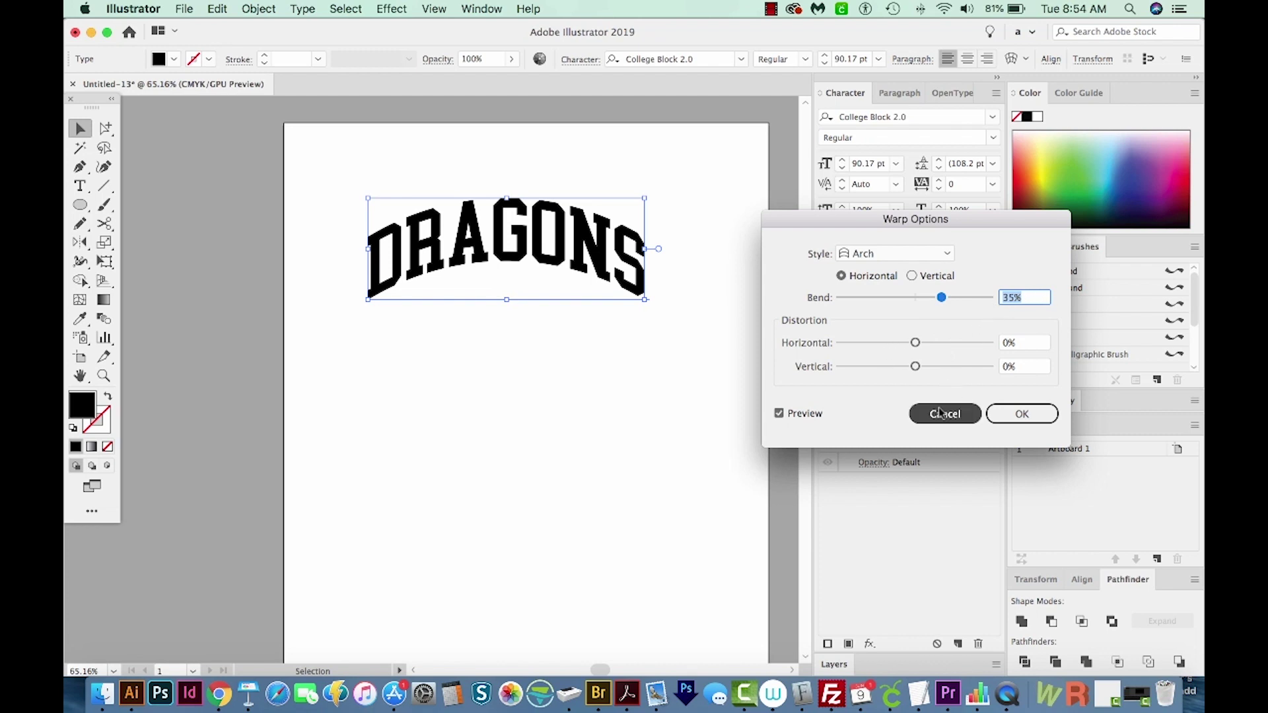
- Expand the Characters entry to reveal its stroke and fill, selecting the Fill row
click(880, 444)
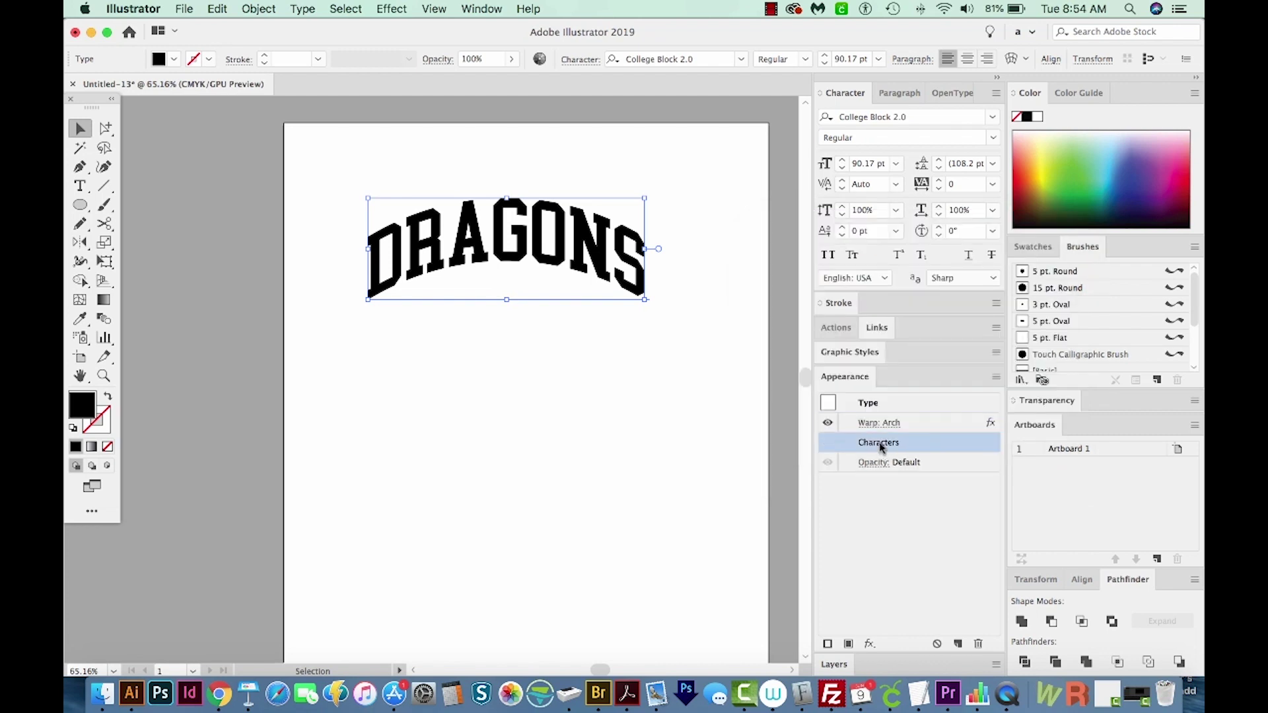
double_click(880, 444)
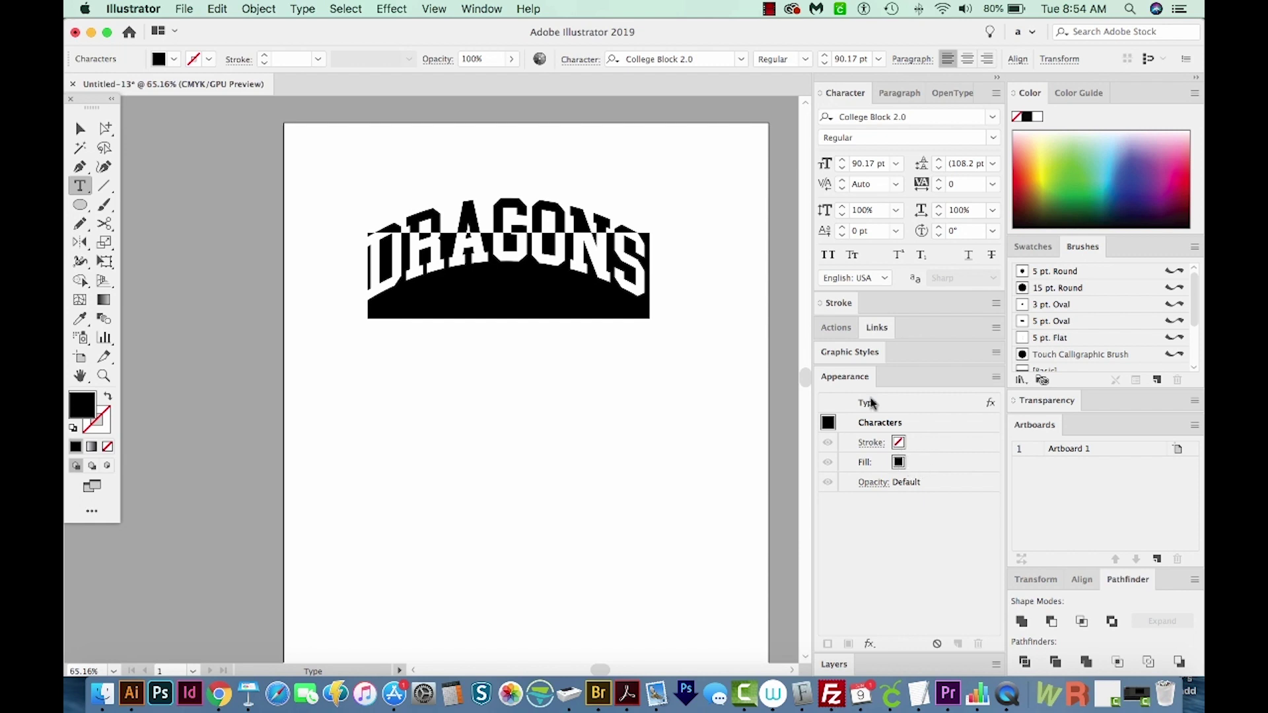
click(928, 470)
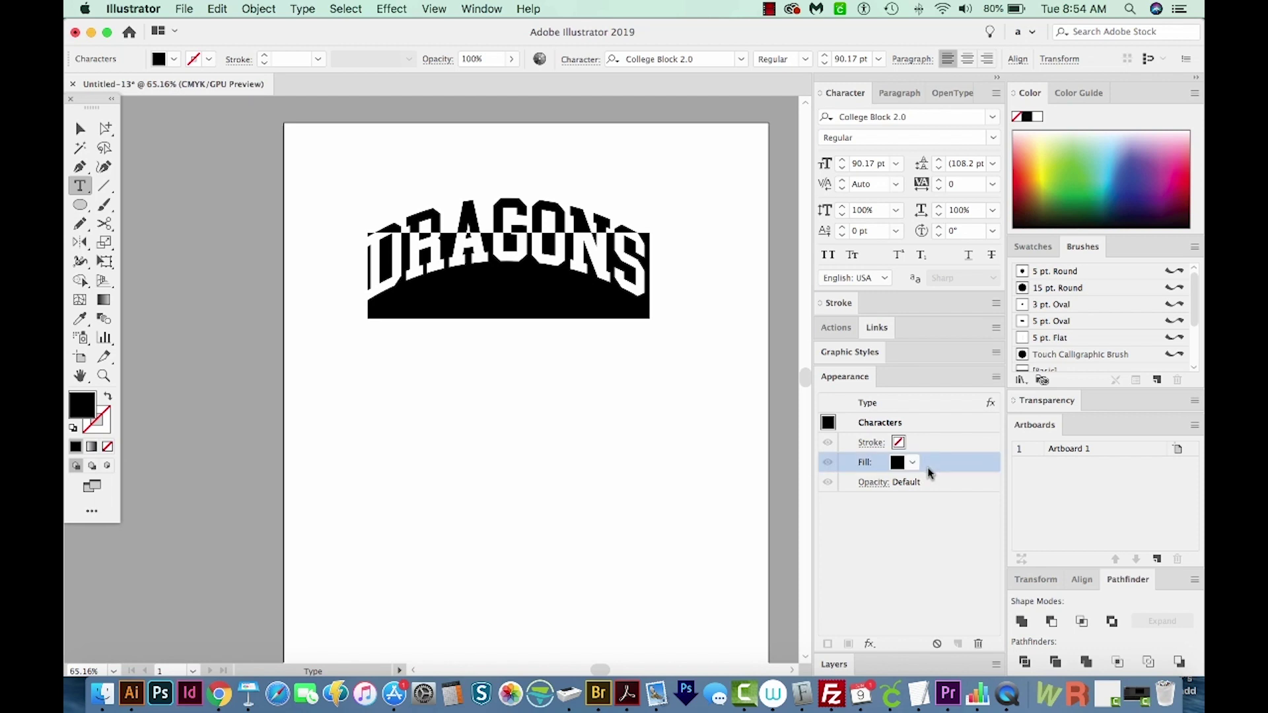
click(979, 644)
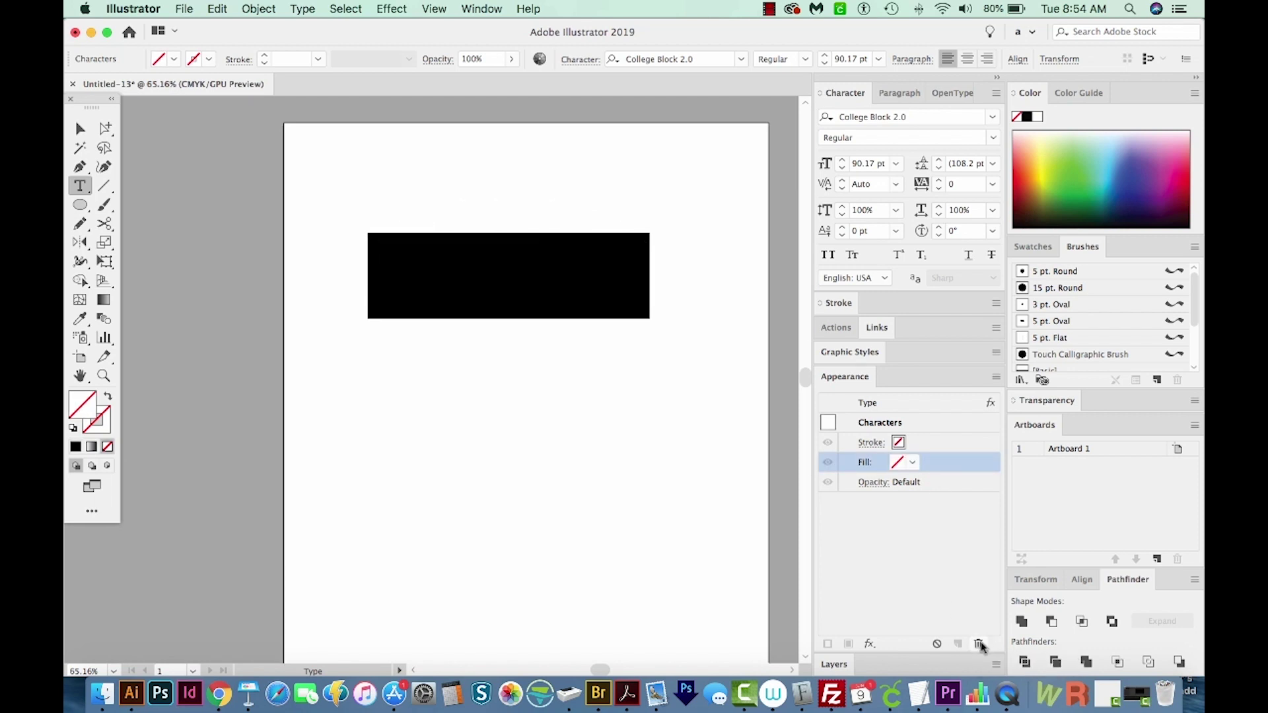
click(899, 404)
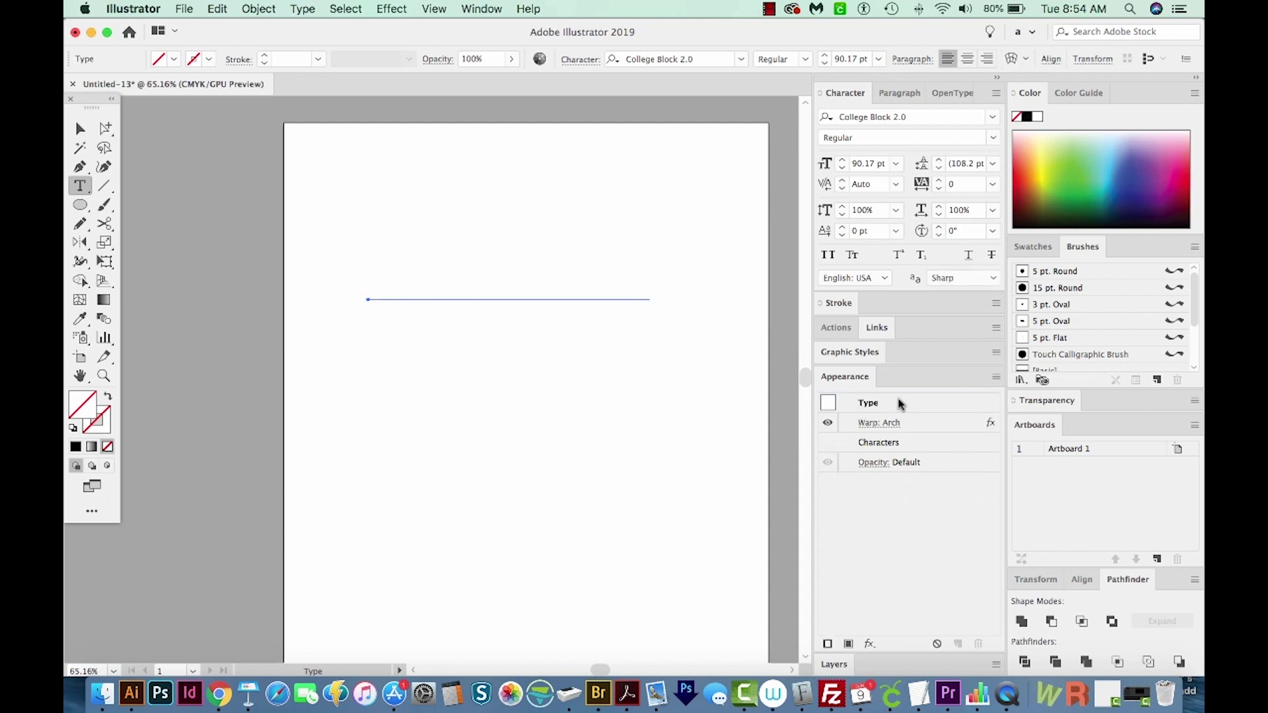
click(897, 404)
click(997, 377)
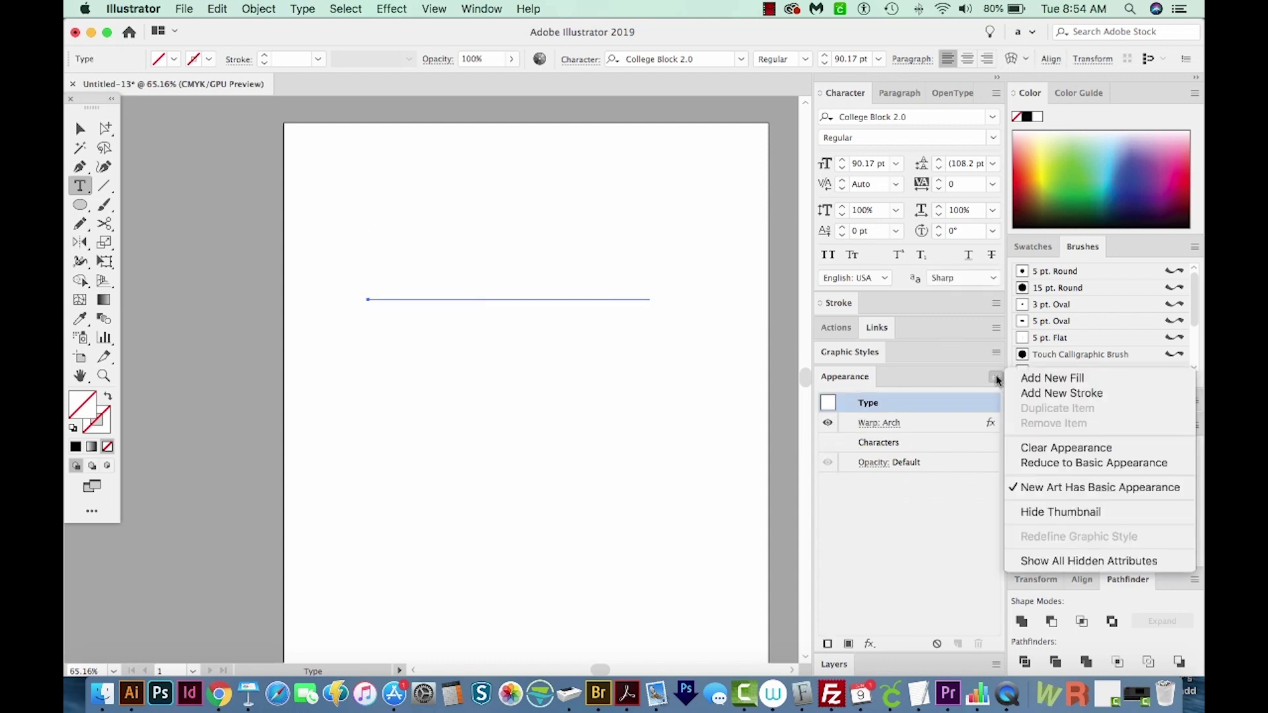
click(1051, 379)
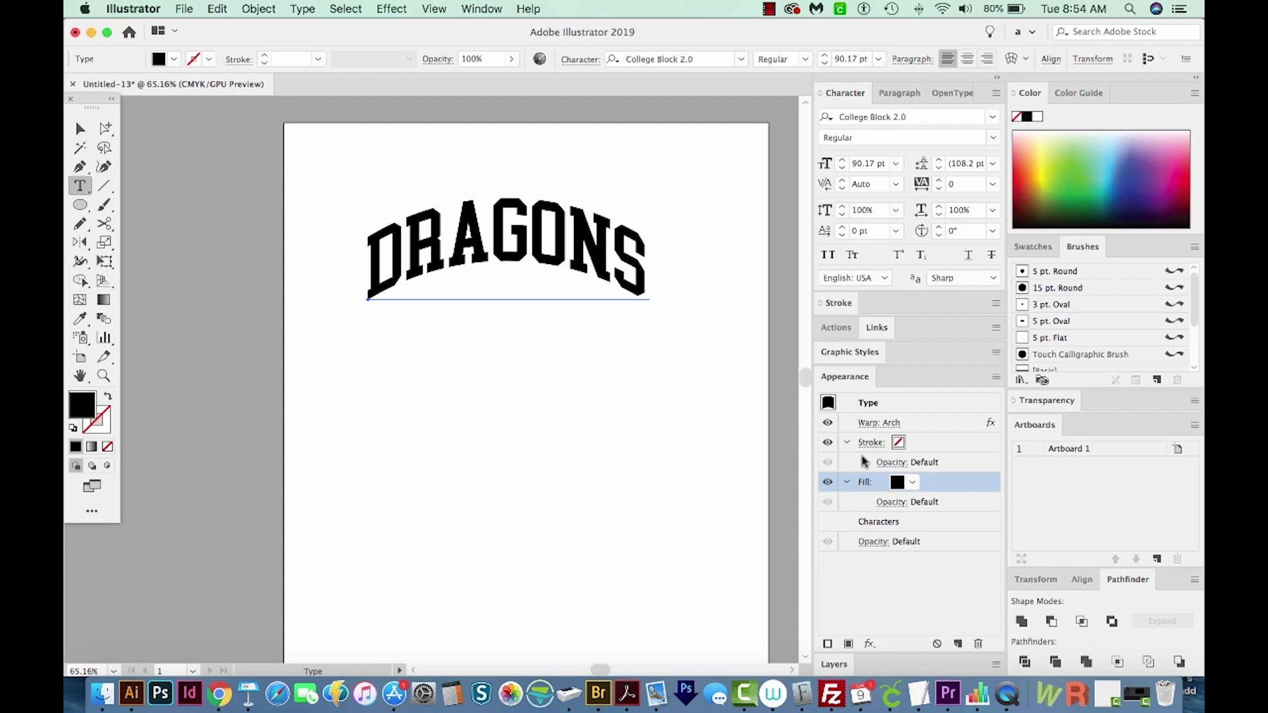
double_click(882, 522)
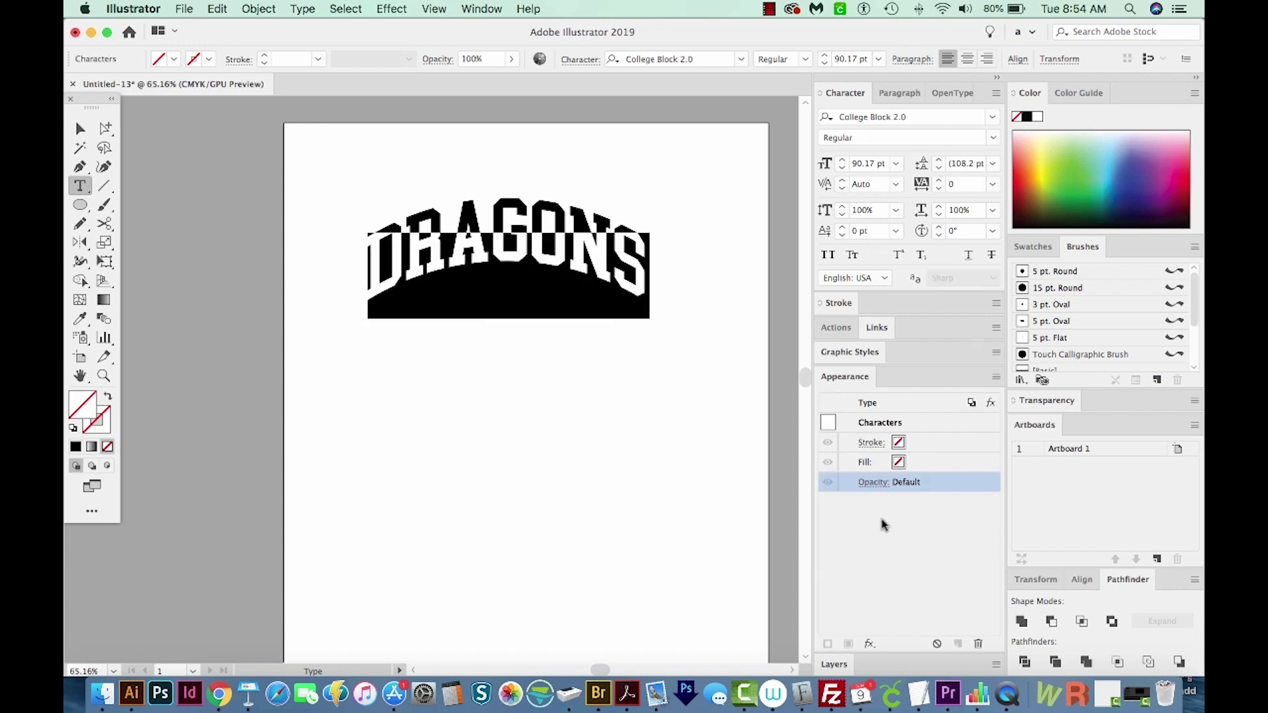
click(872, 404)
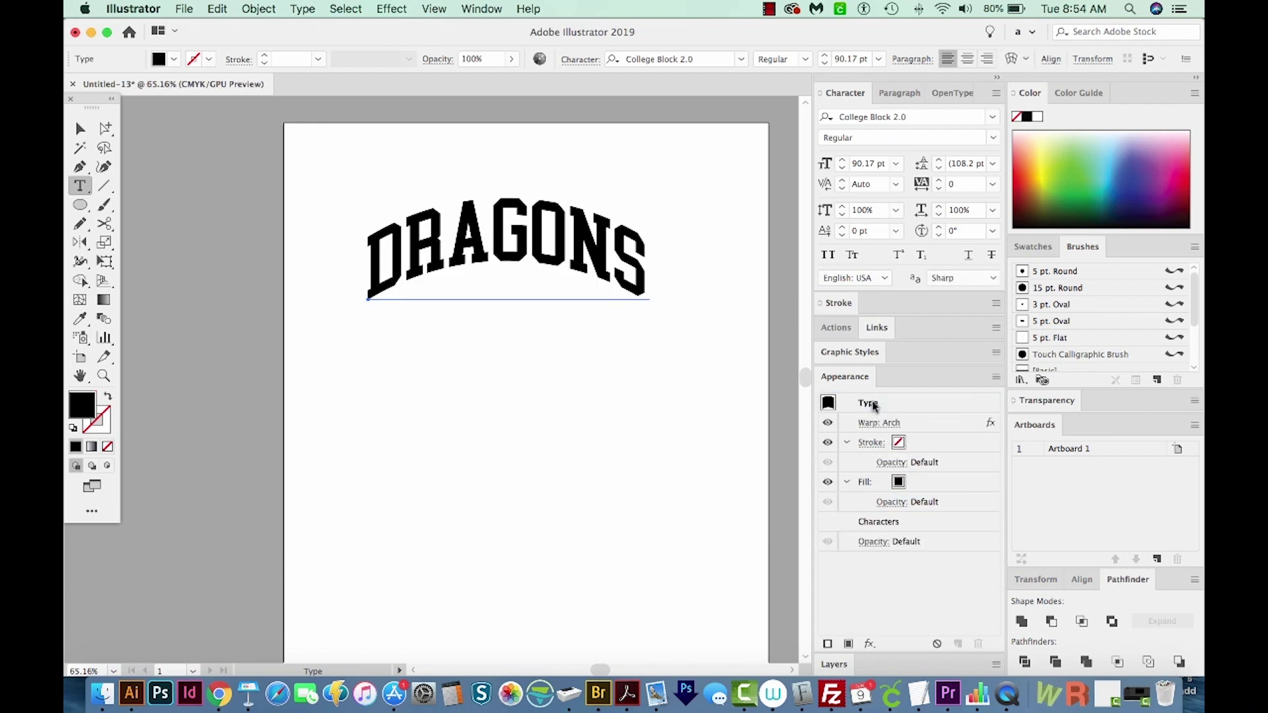
click(917, 485)
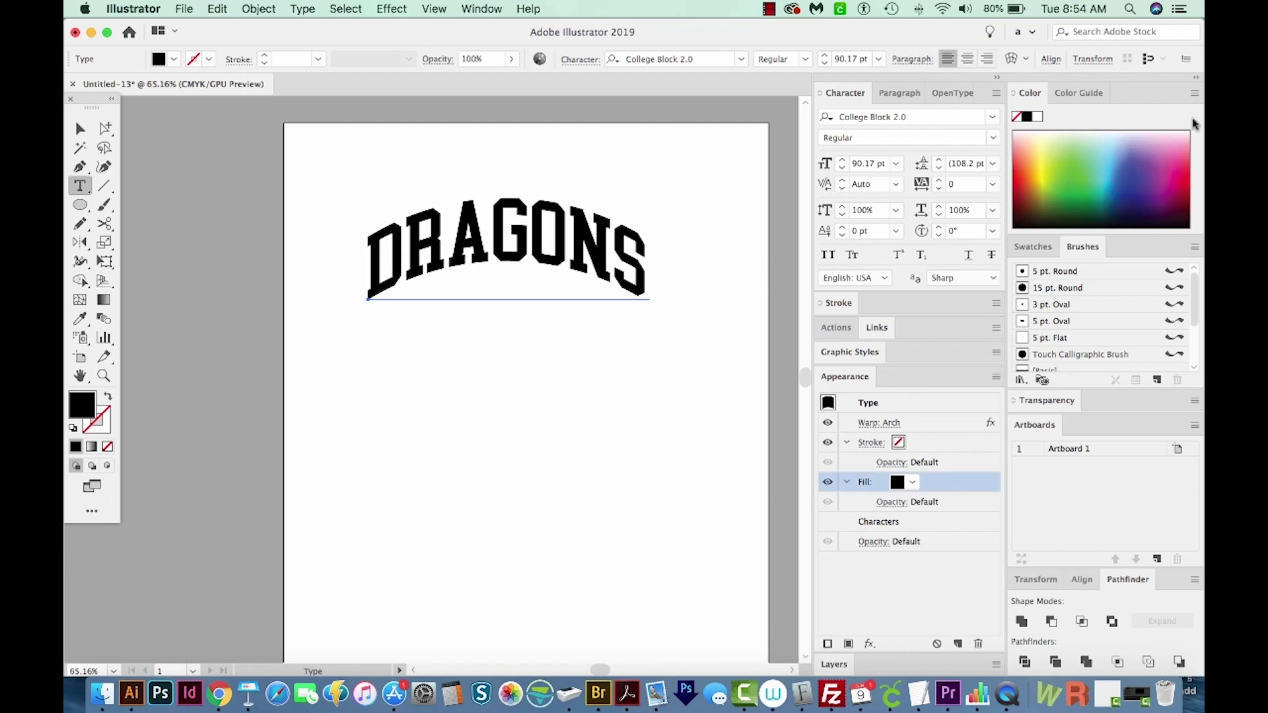
- Fill the DRAGONS lettering with pink from the Color panel spectrum
click(1183, 139)
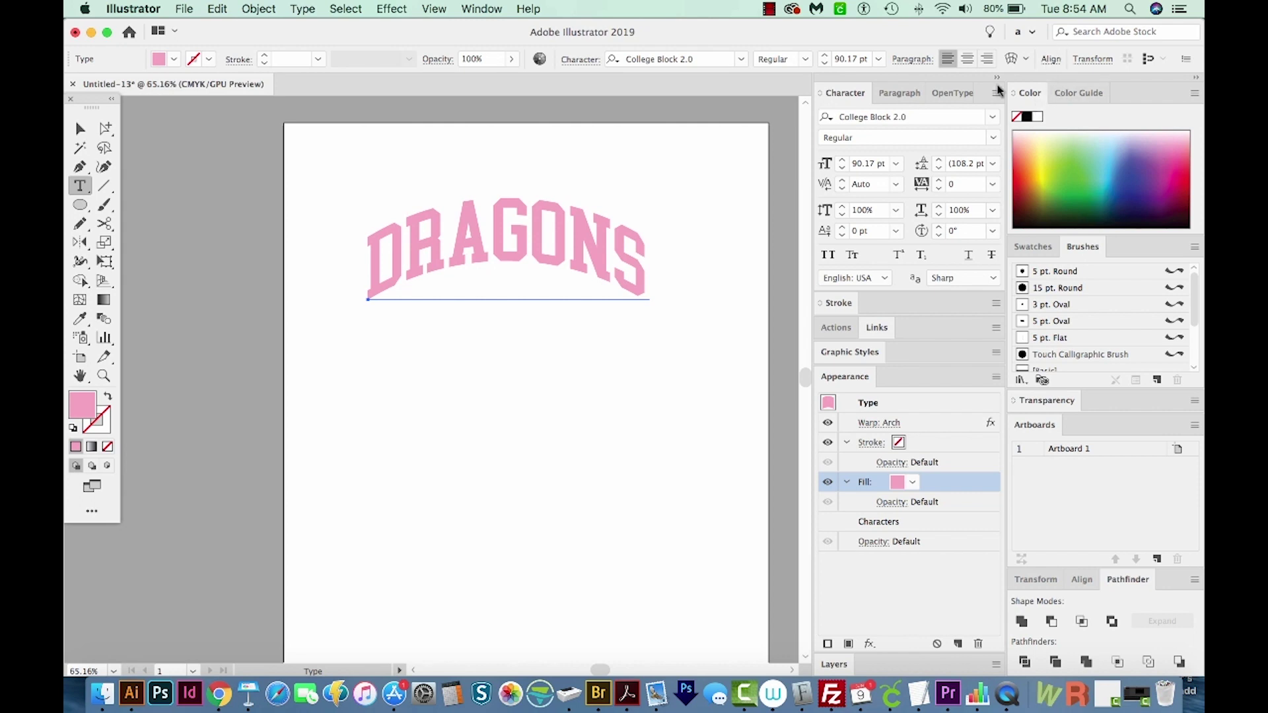
click(492, 10)
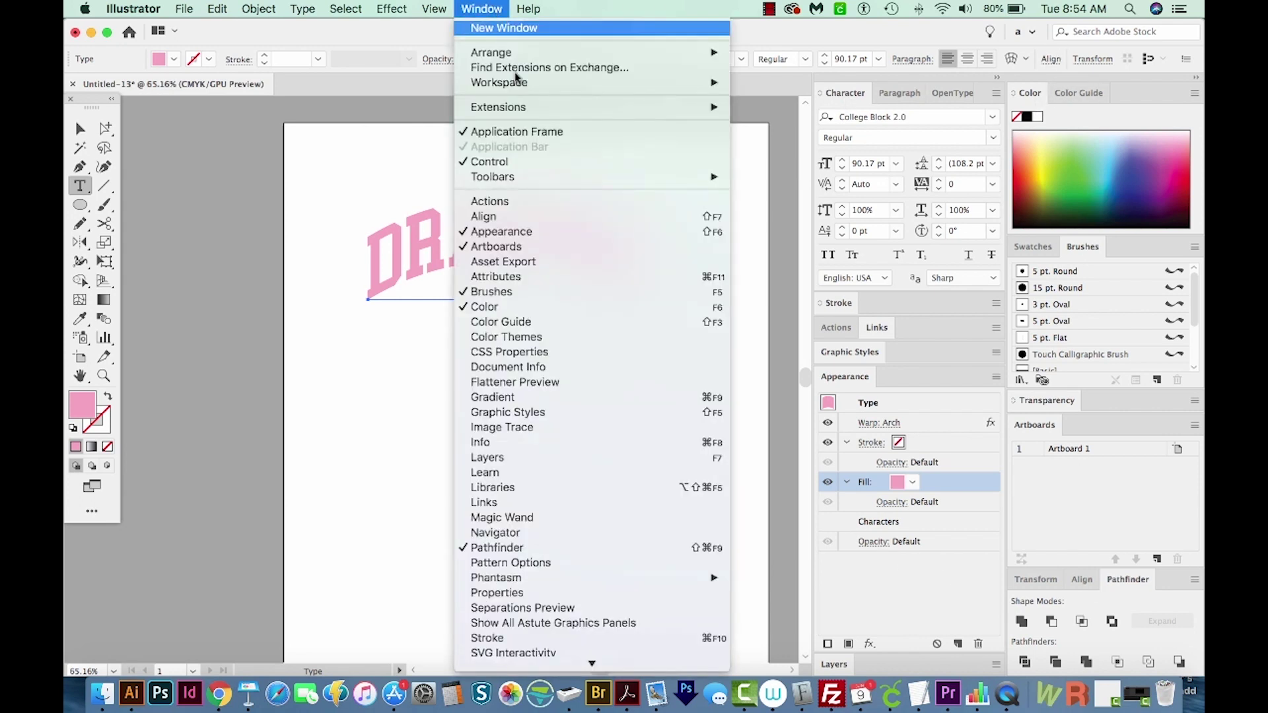
click(1079, 189)
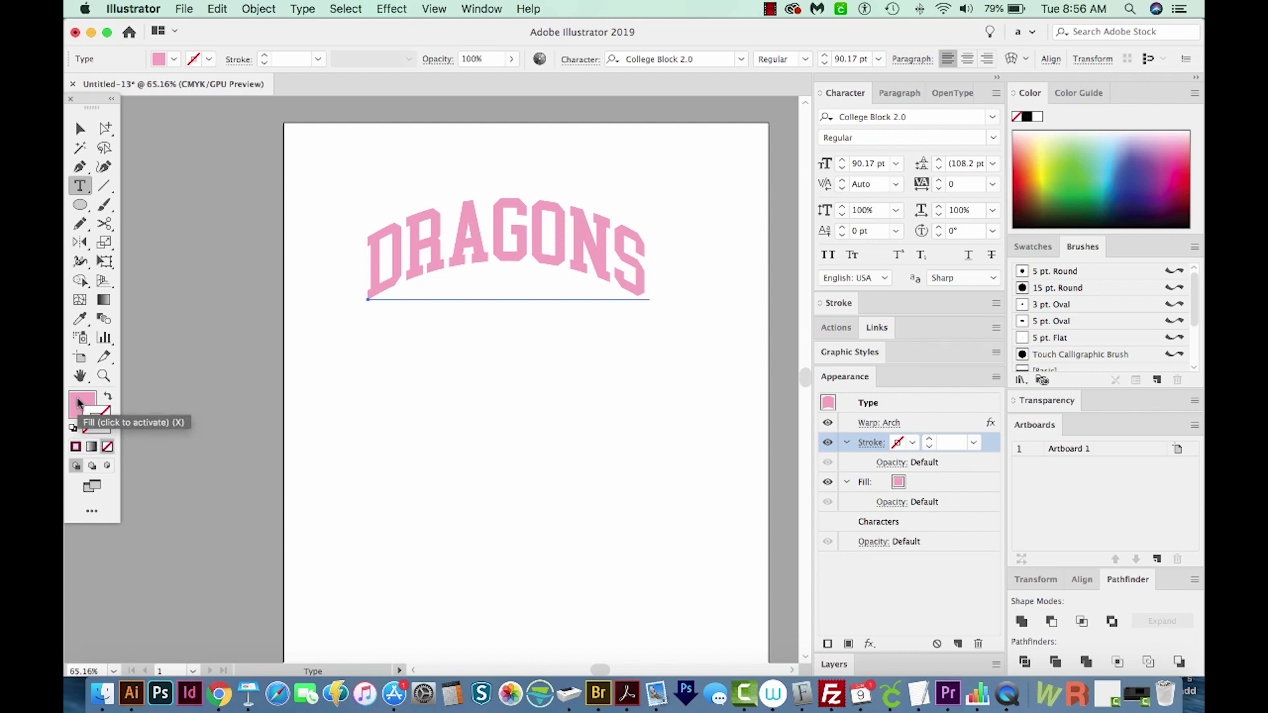
- Give DRAGONS a 10 pt dark gray (#494849) stroke and move it below the pink fill
double_click(99, 425)
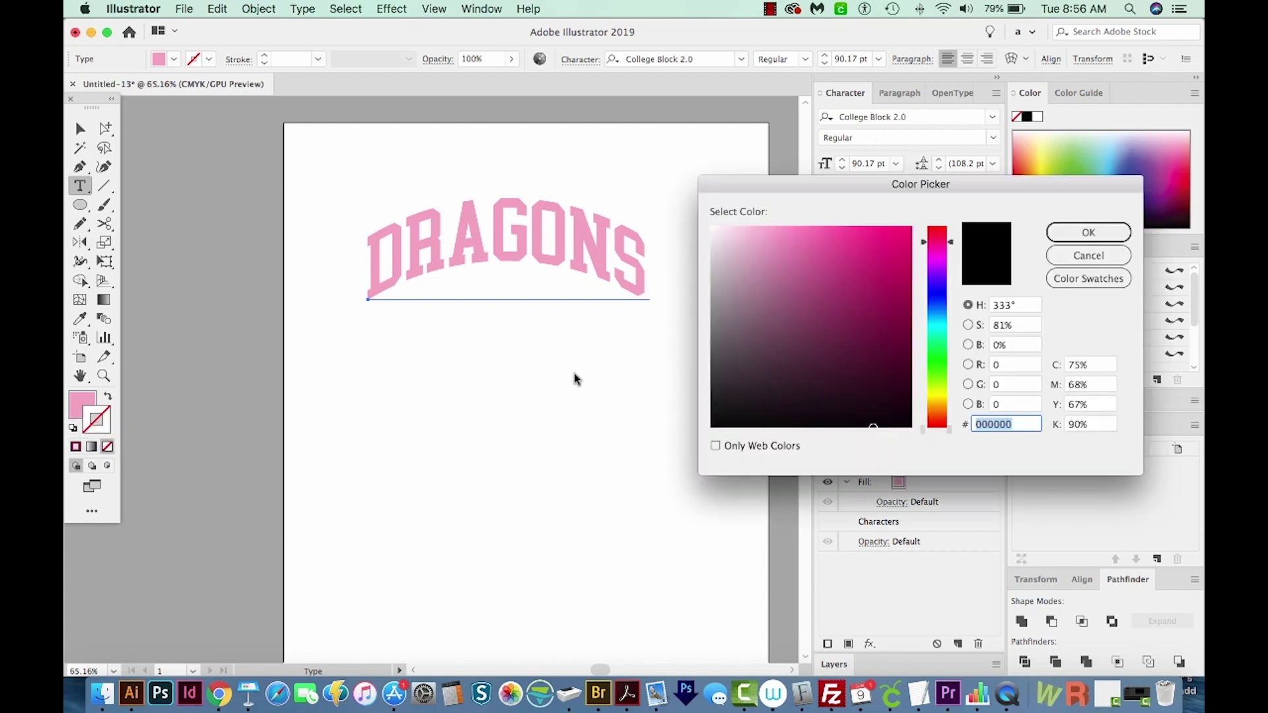
click(710, 368)
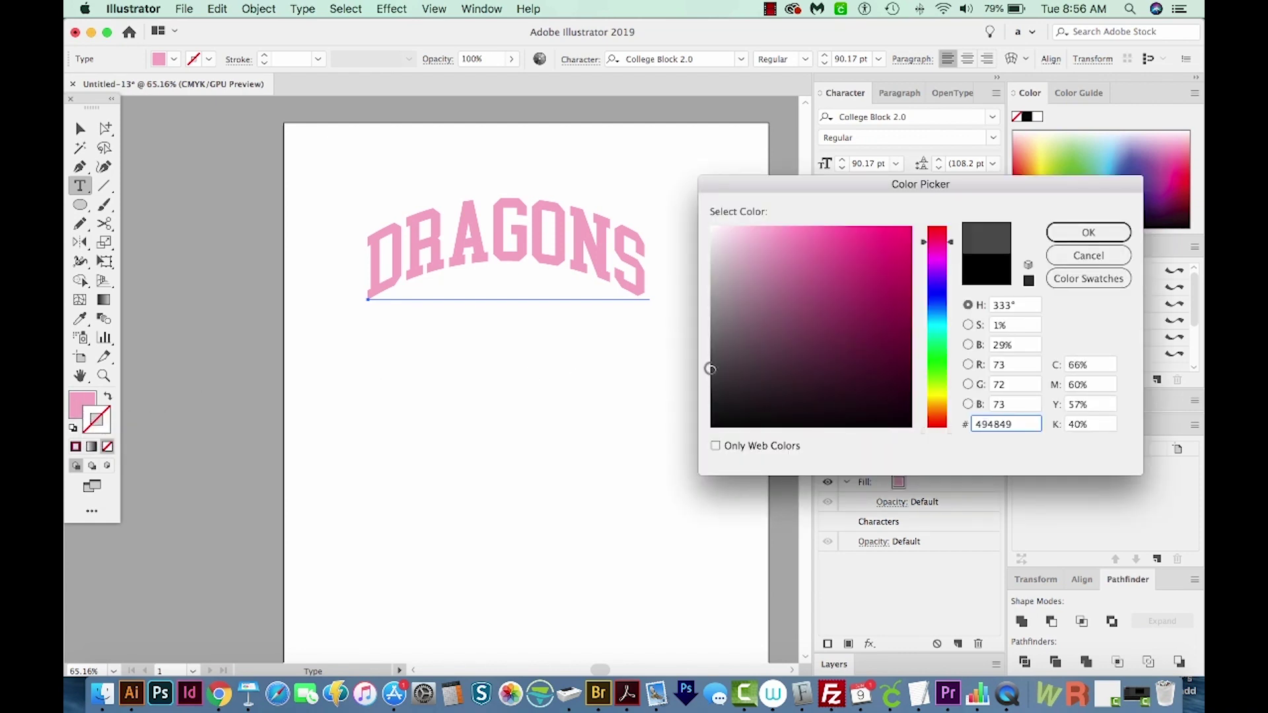
click(1110, 235)
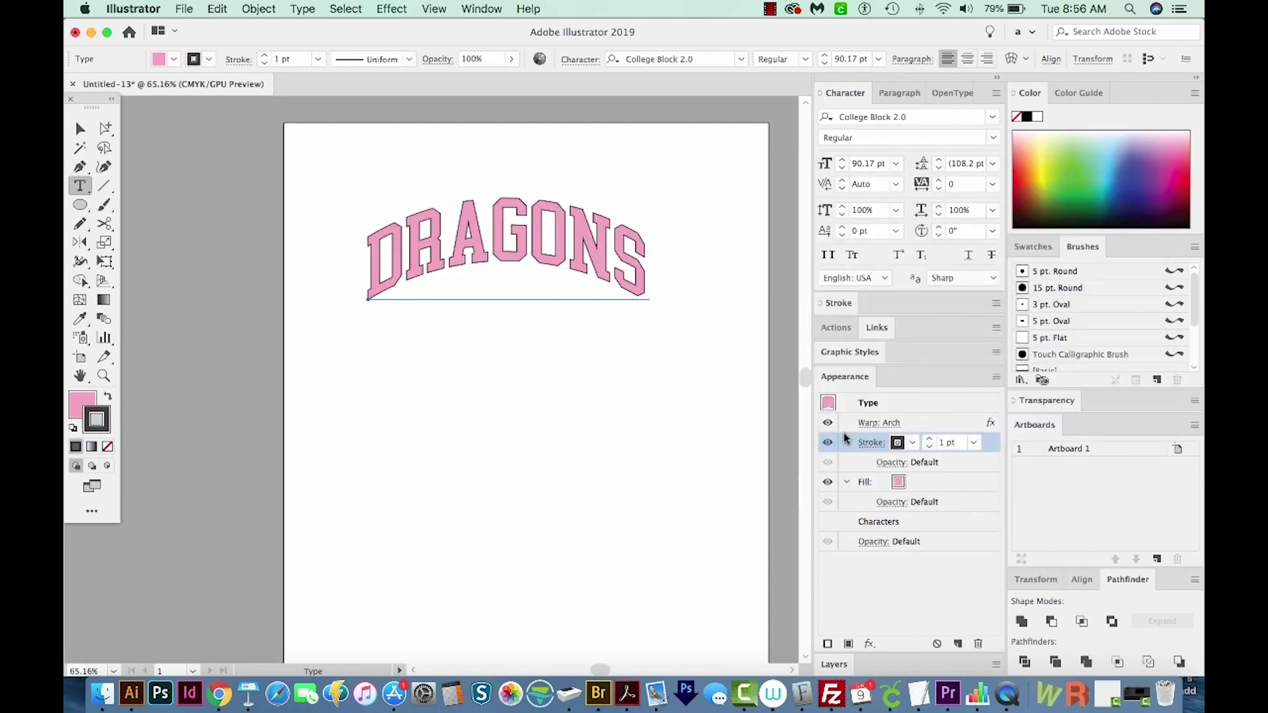
click(931, 439)
click(931, 440)
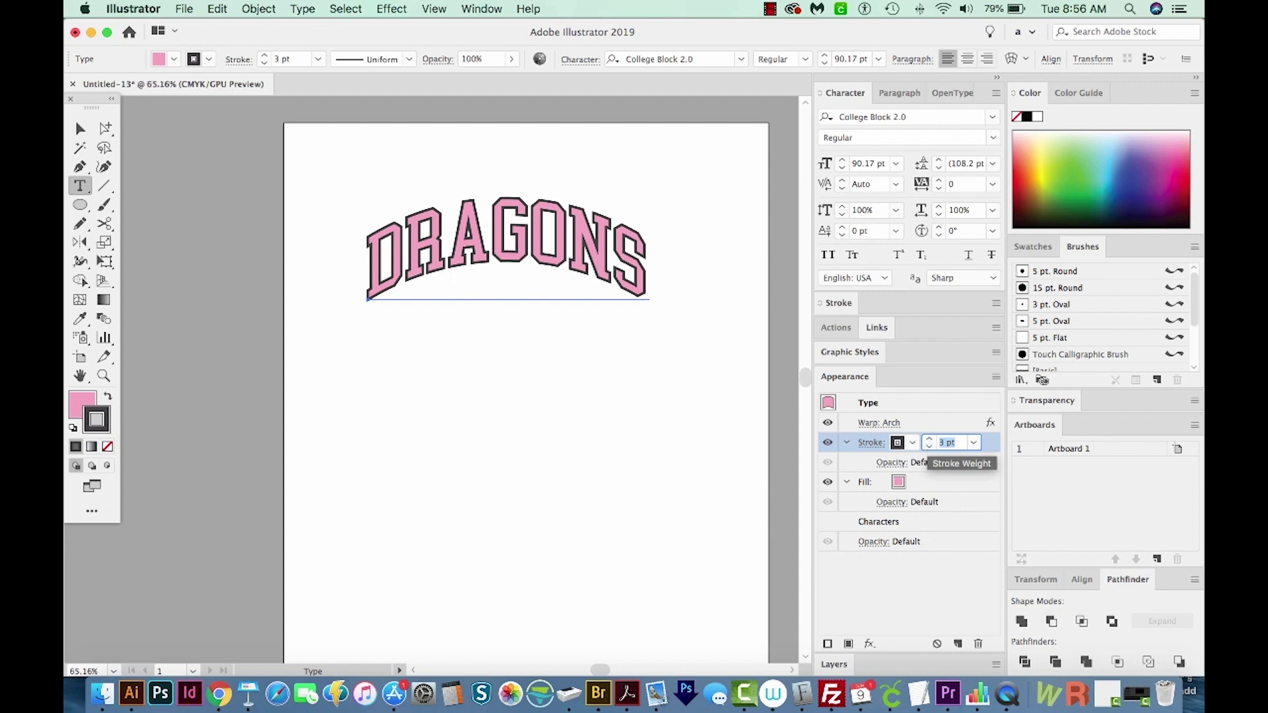
key(Return)
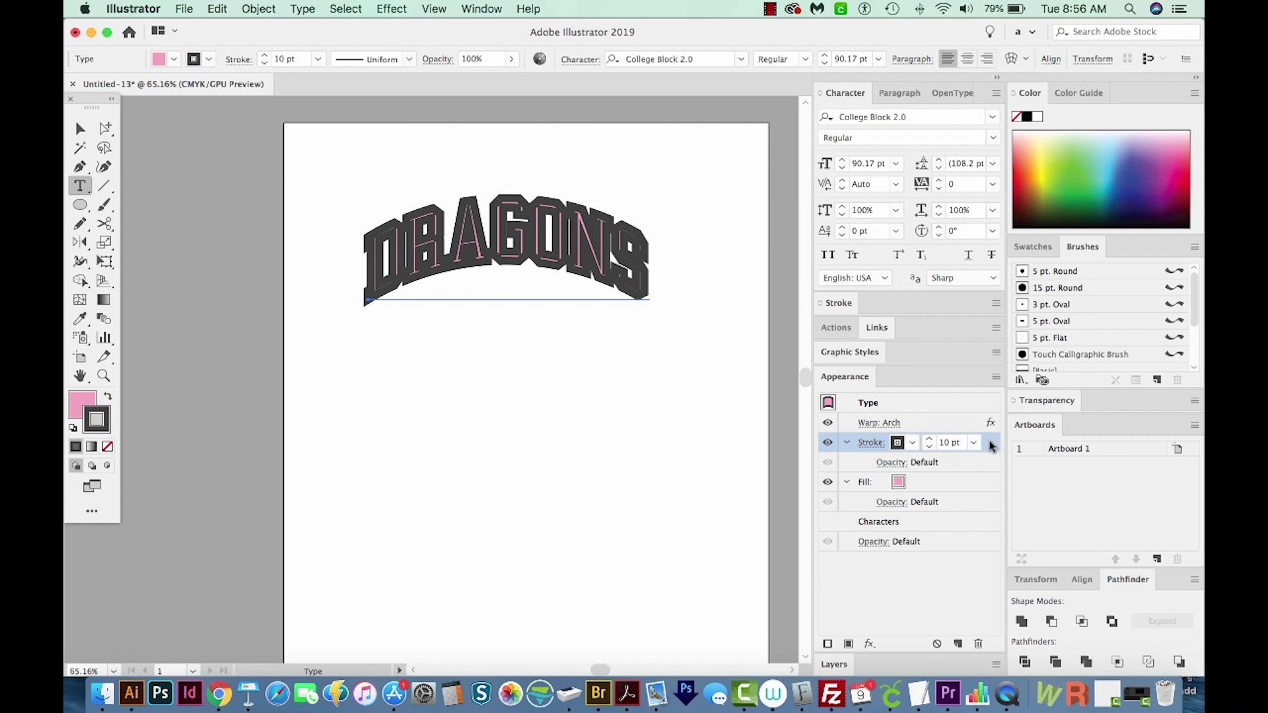
drag(990, 447, 984, 513)
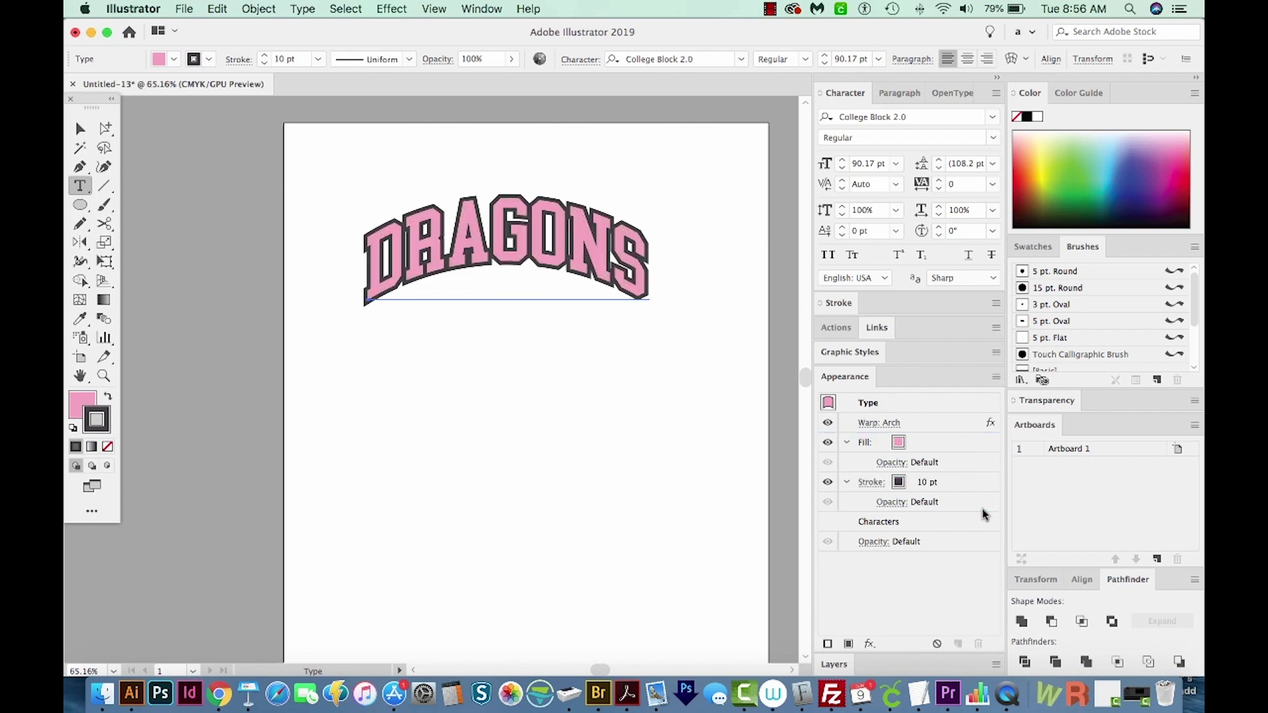
click(954, 488)
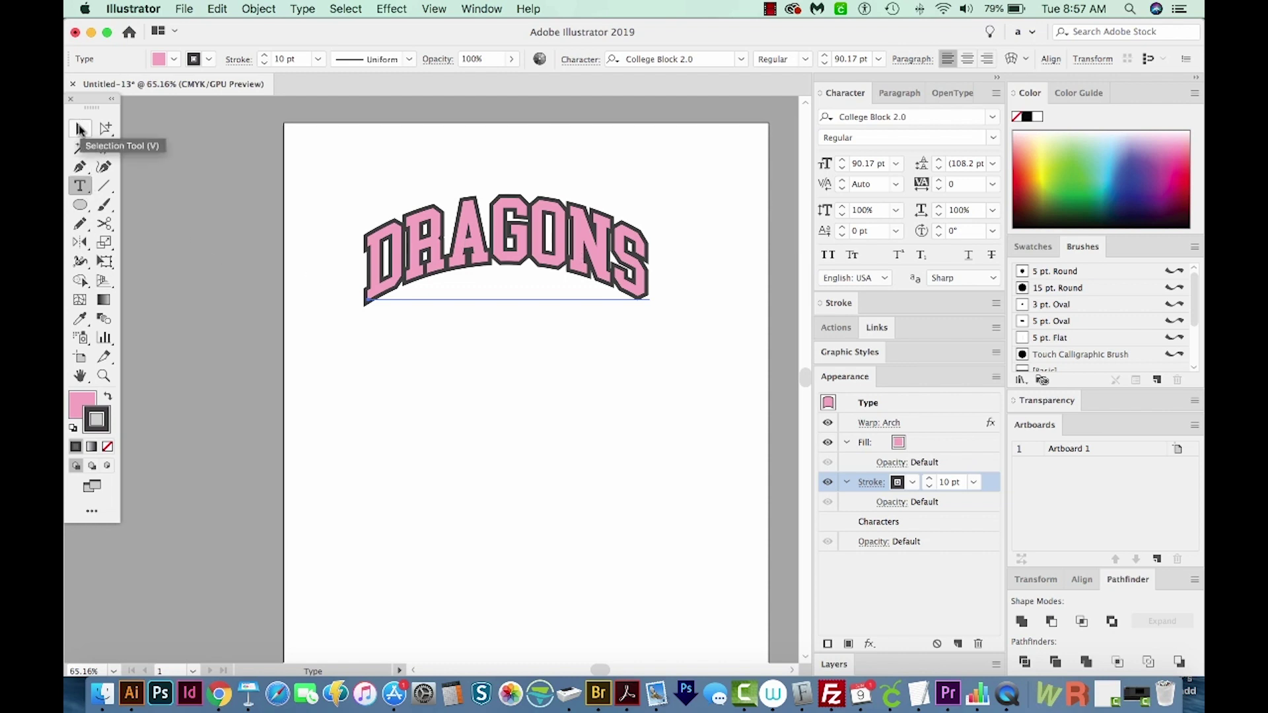
- Draw a wide rectangle below DRAGONS with no stroke
click(78, 129)
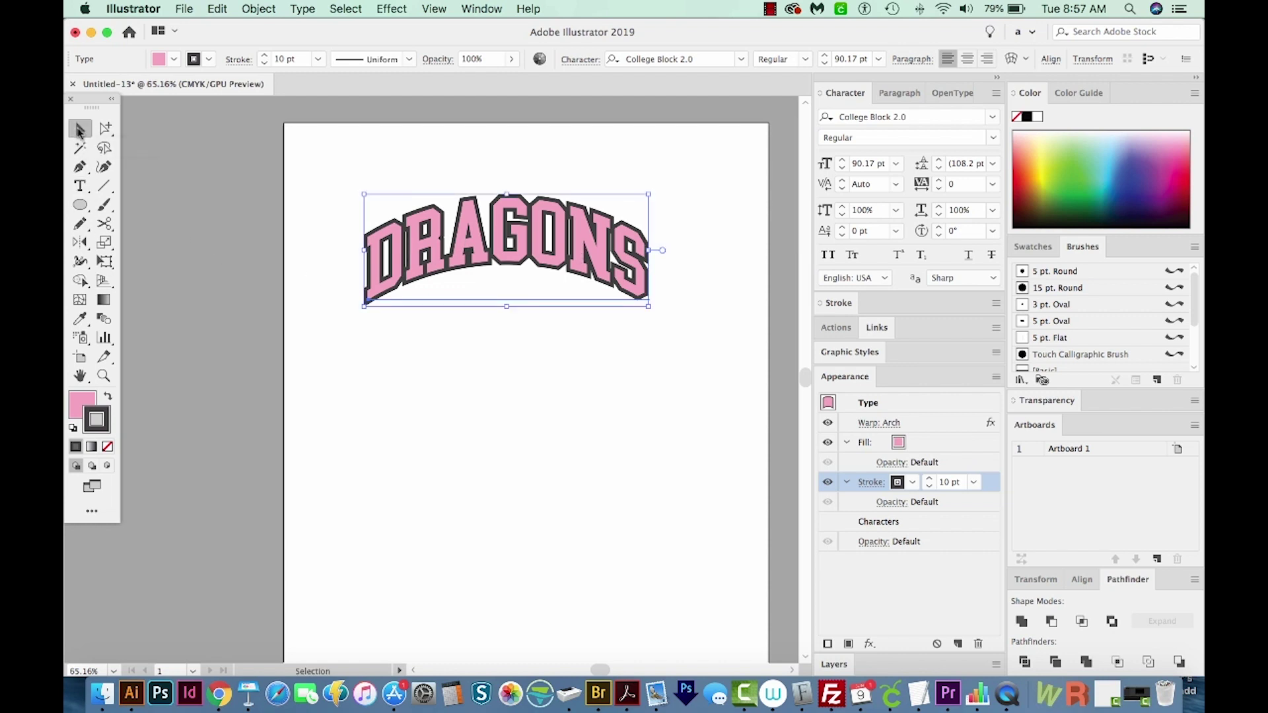
key(m)
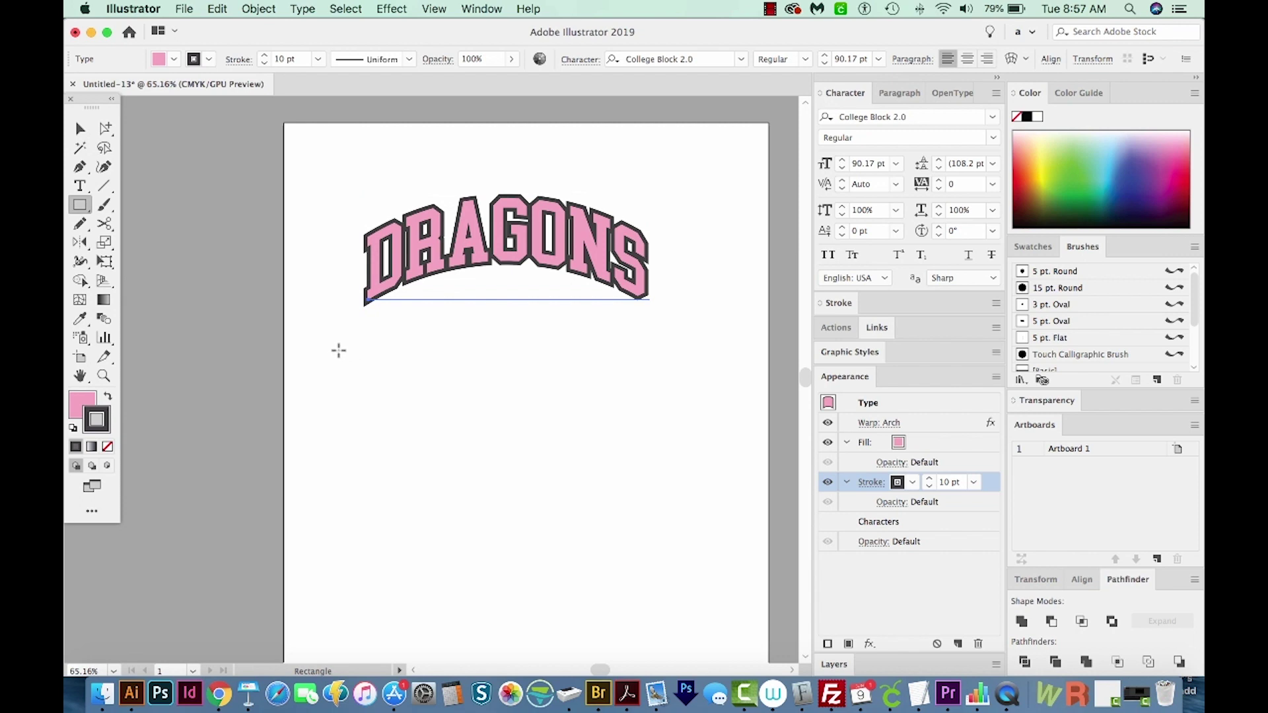
mouse_move(339, 350)
mouse_down()
mouse_move(399, 401)
mouse_move(699, 468)
mouse_up()
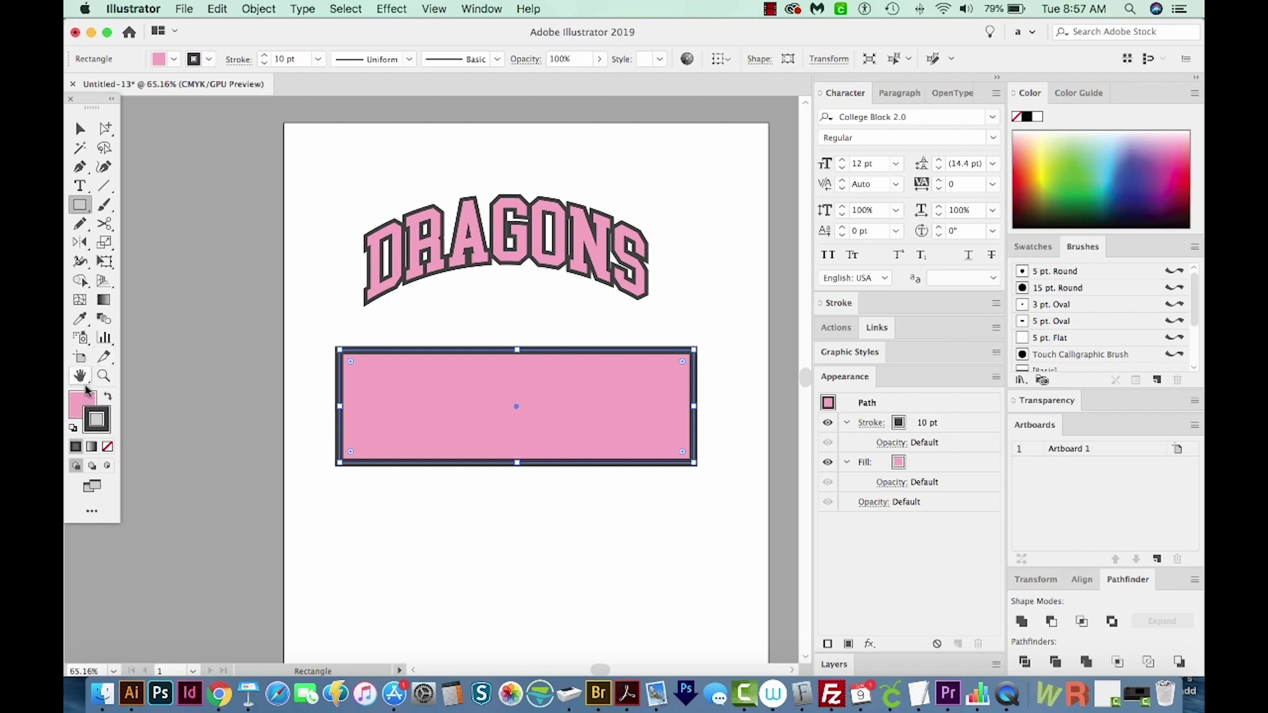
click(107, 448)
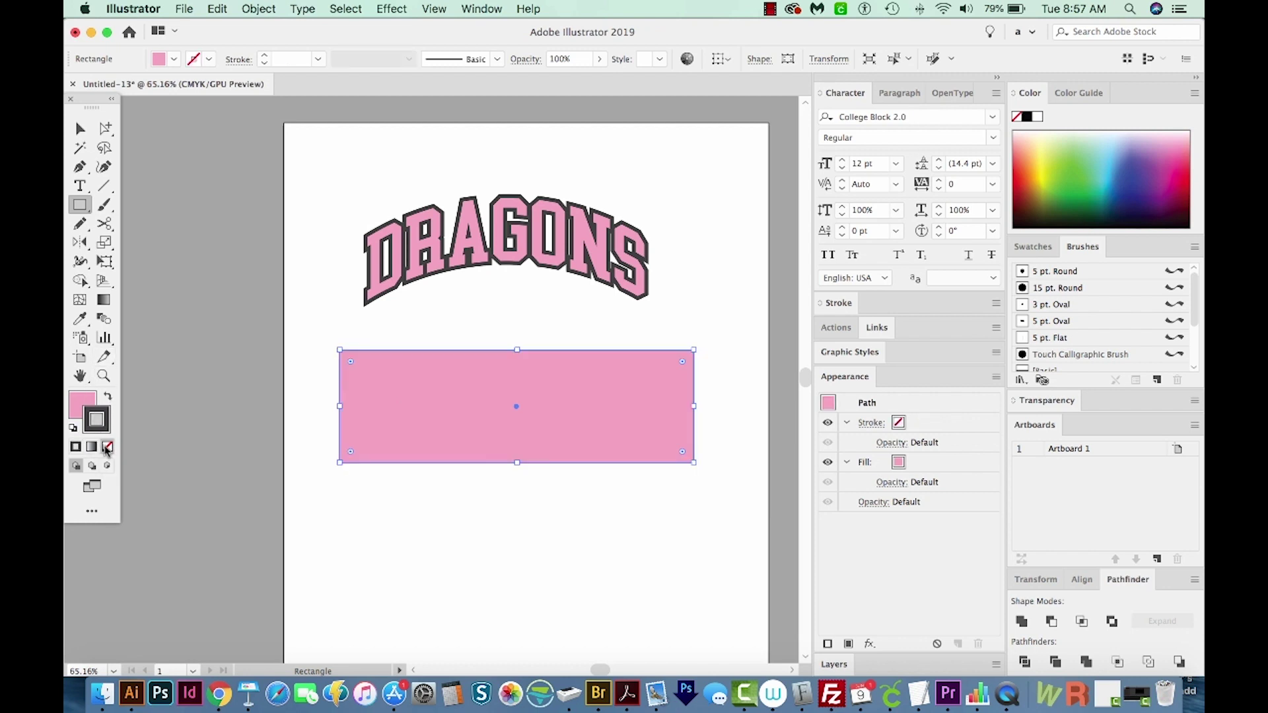
- Fill the rectangle with the deeper pink #f26b9c
click(78, 405)
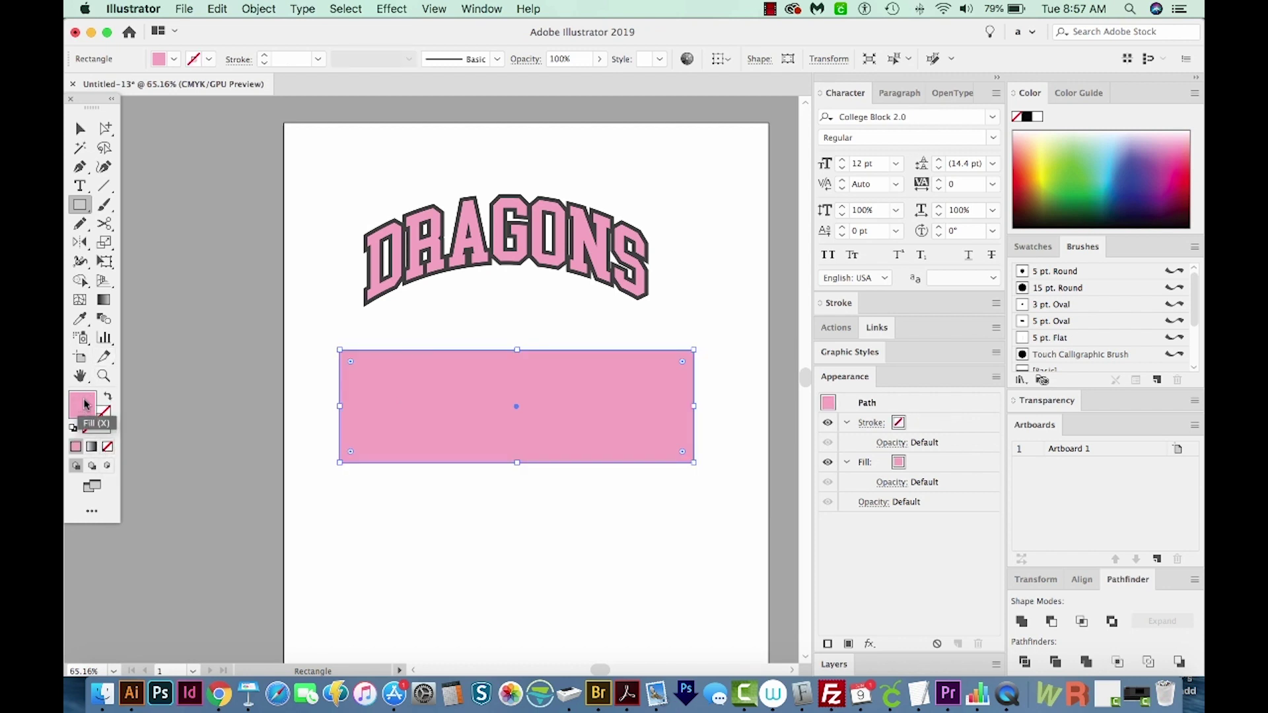
double_click(84, 405)
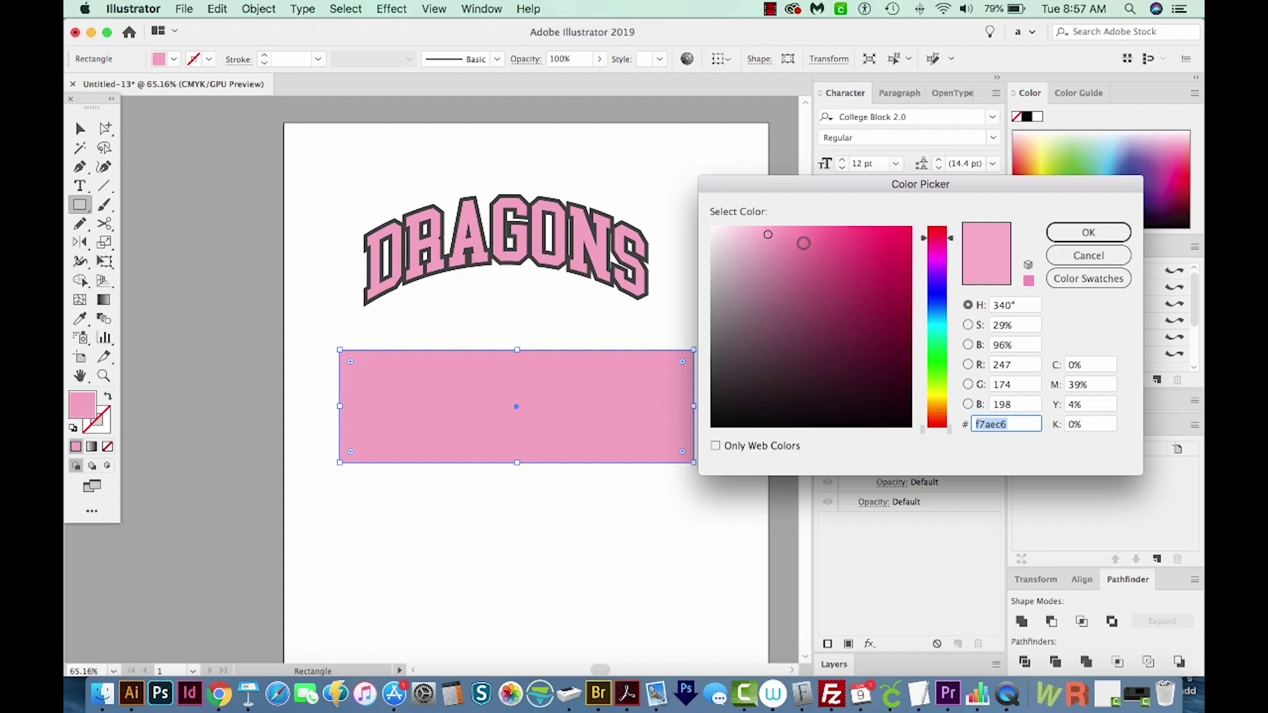
click(814, 236)
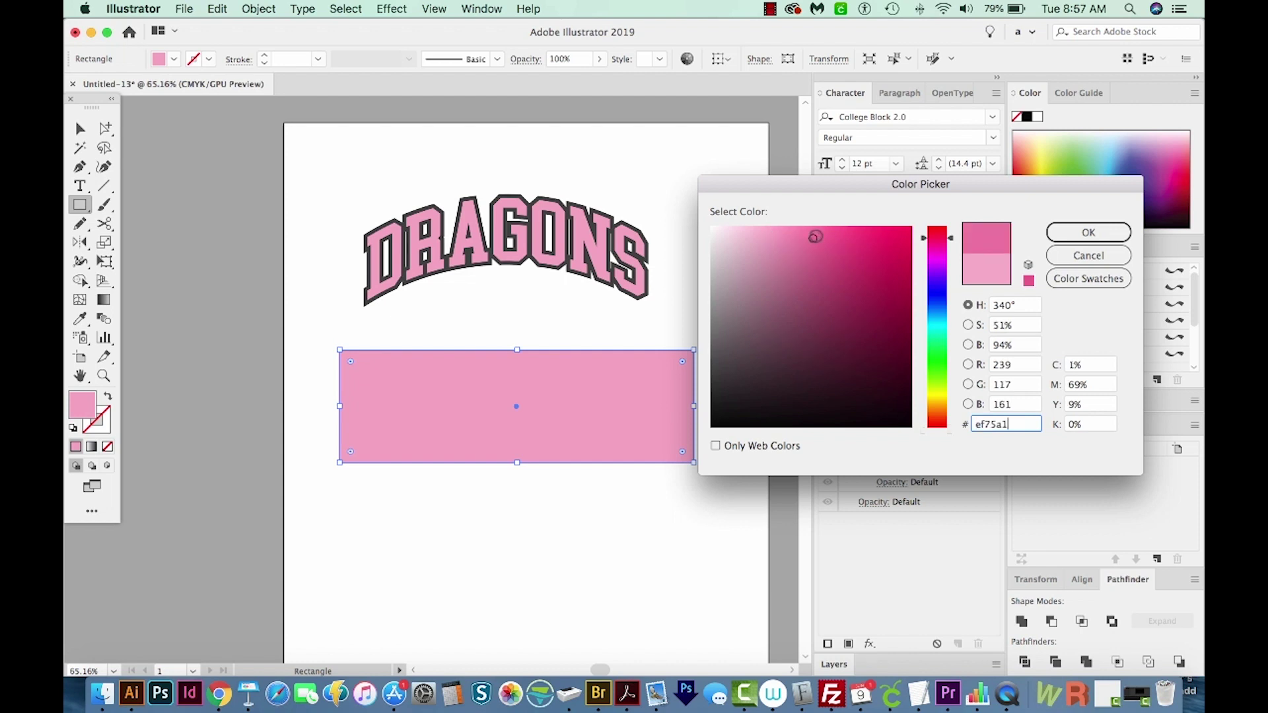
click(822, 236)
click(1088, 233)
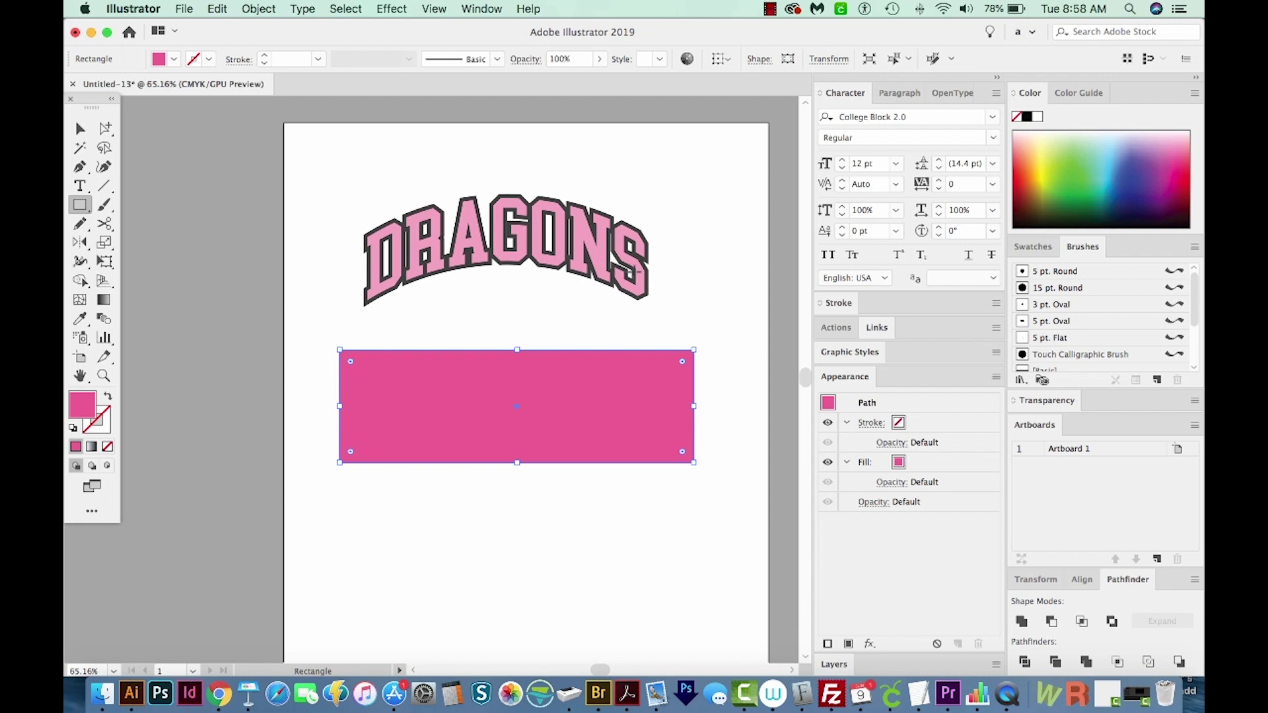
- Warp the pink rectangle with a horizontal 35% Arch, then deselect it
click(392, 9)
mouse_move(434, 236)
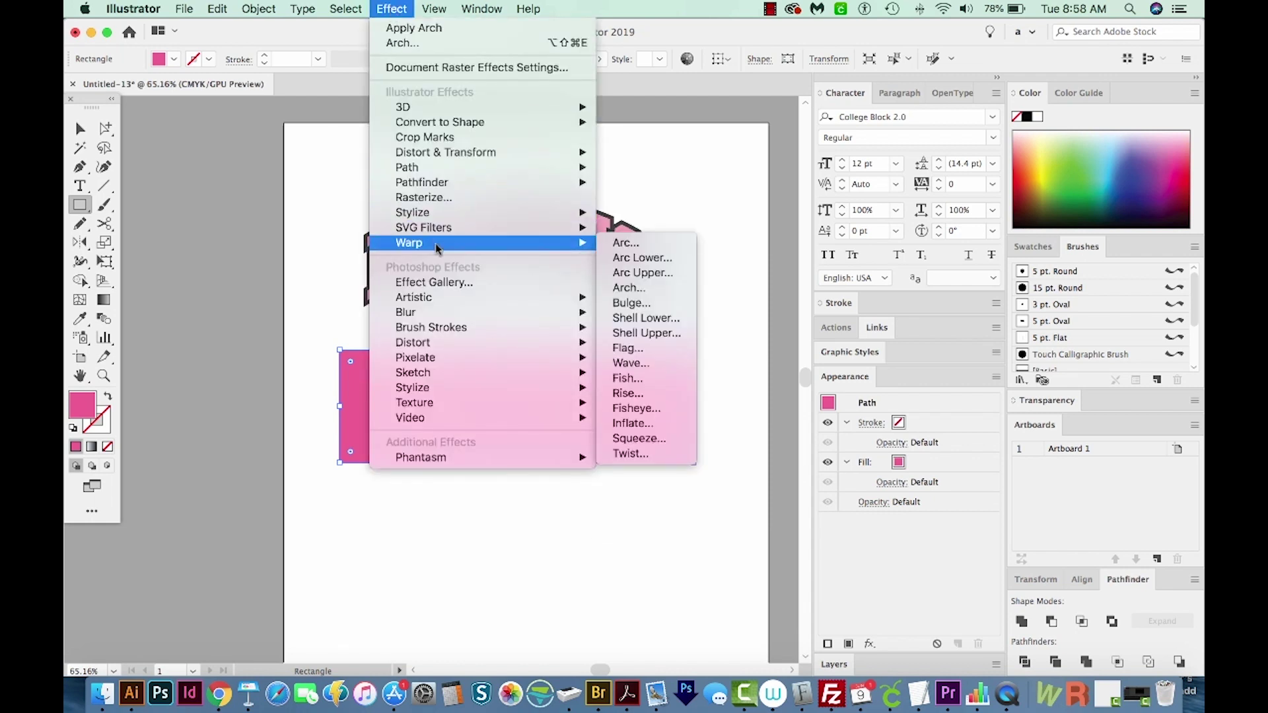
click(626, 287)
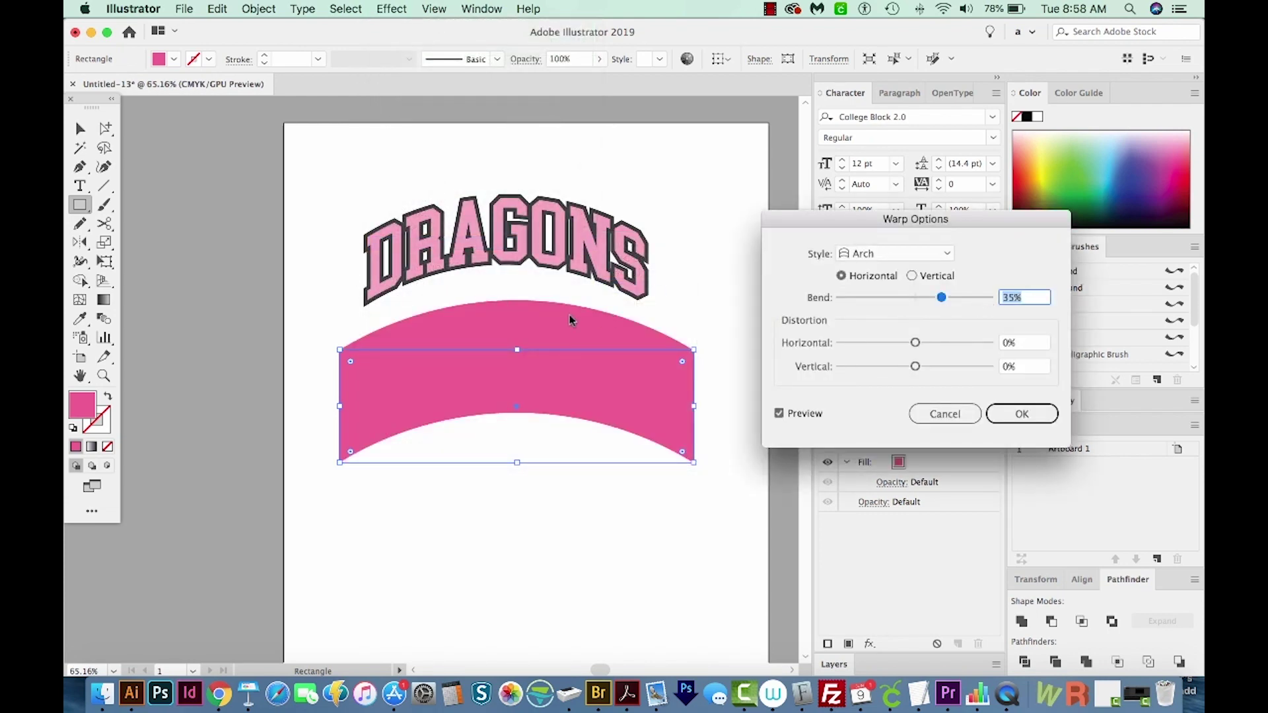
click(1034, 414)
scroll(526, 280, right, 1)
key(v)
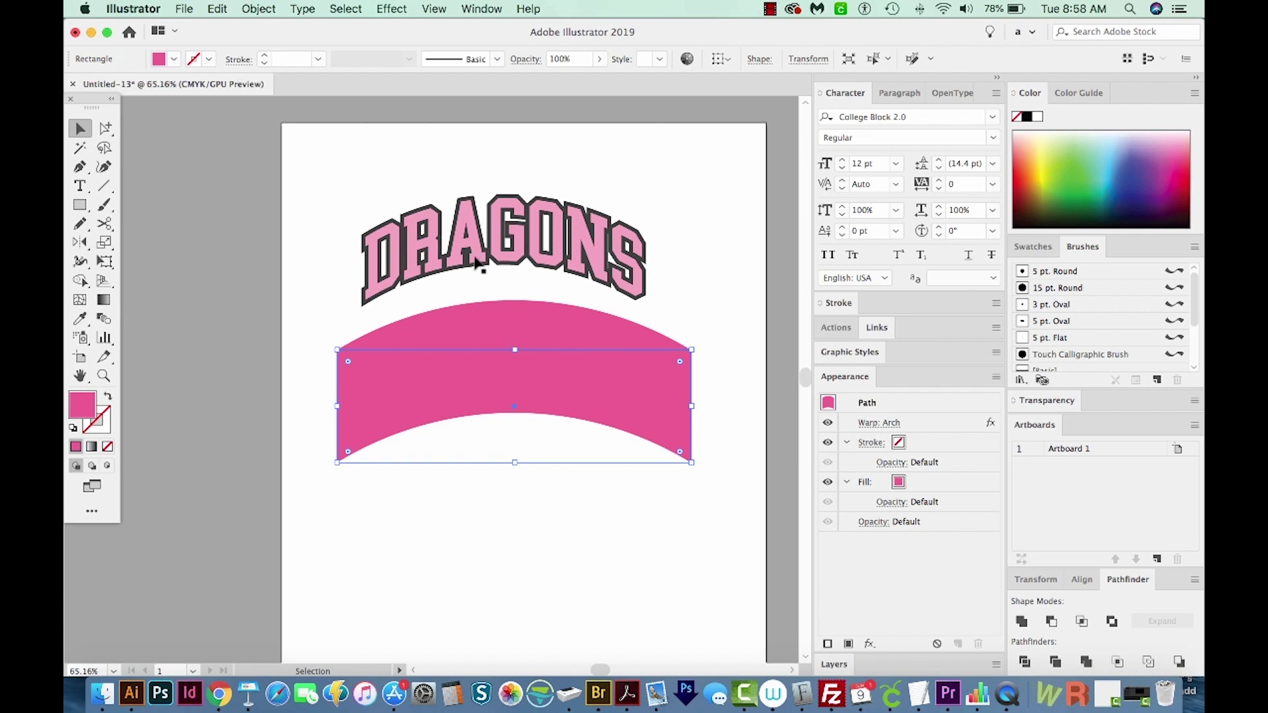
scroll(631, 273, left, 1)
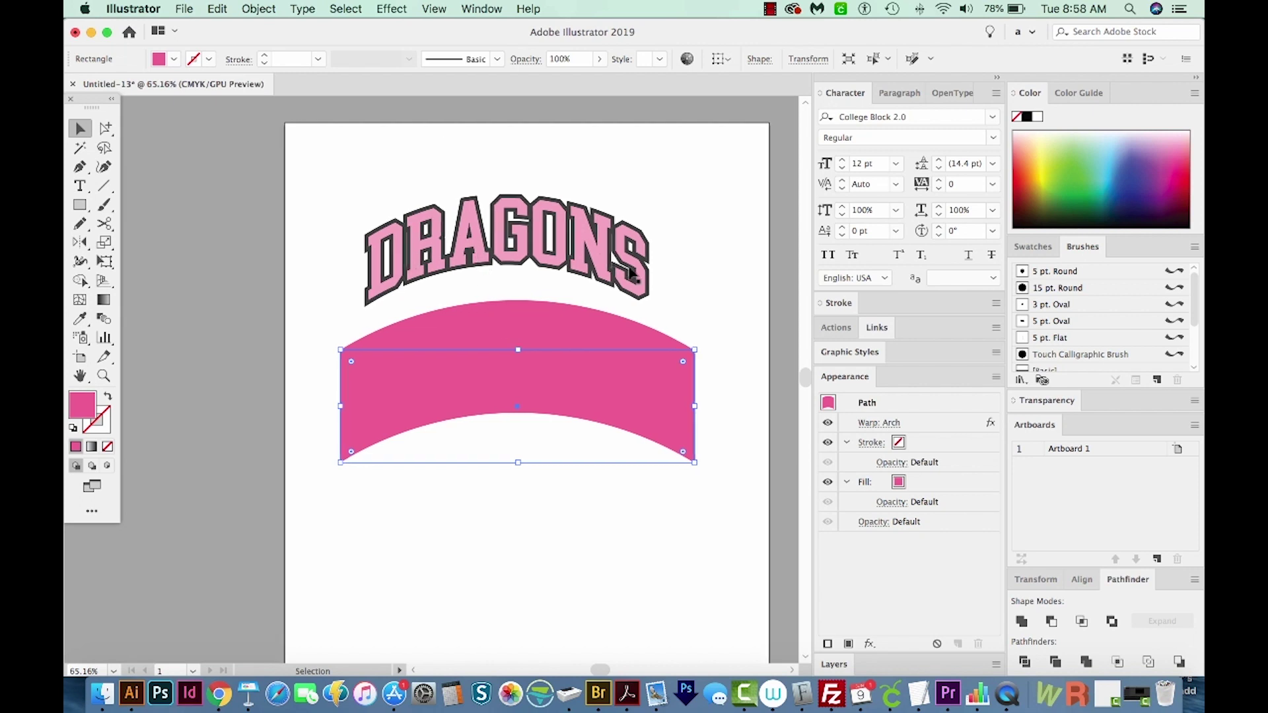
click(591, 287)
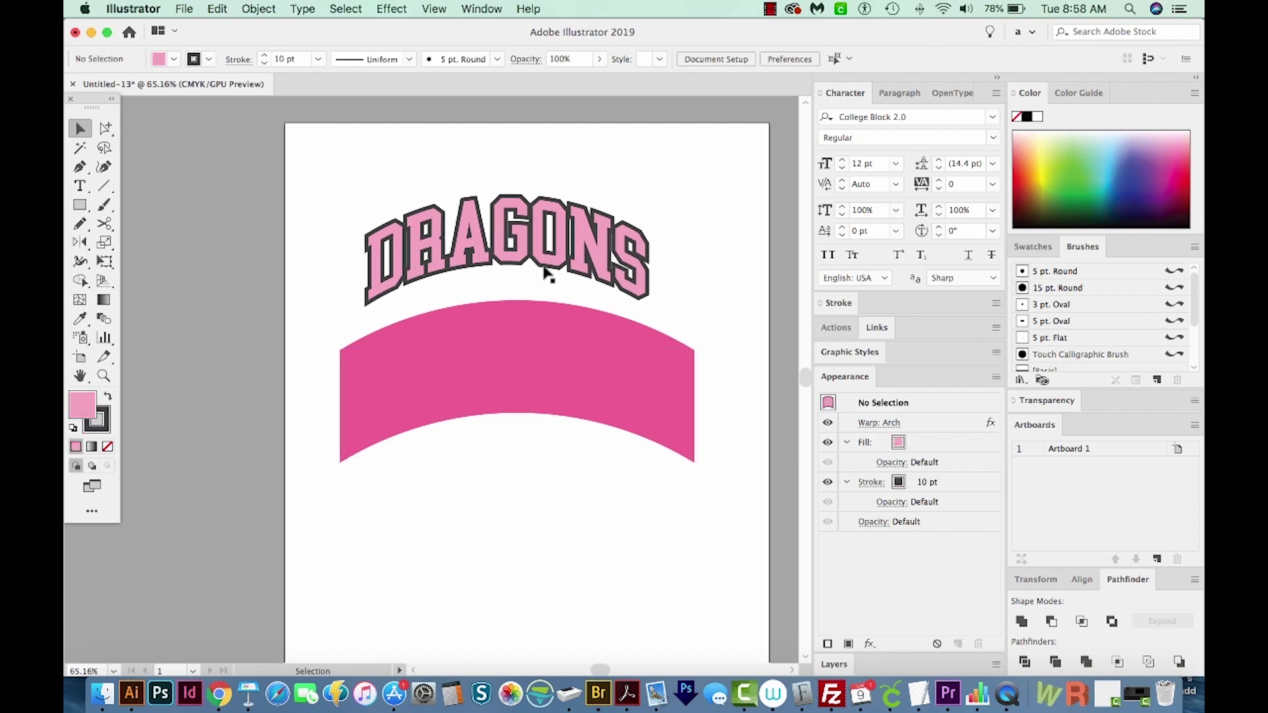
click(546, 271)
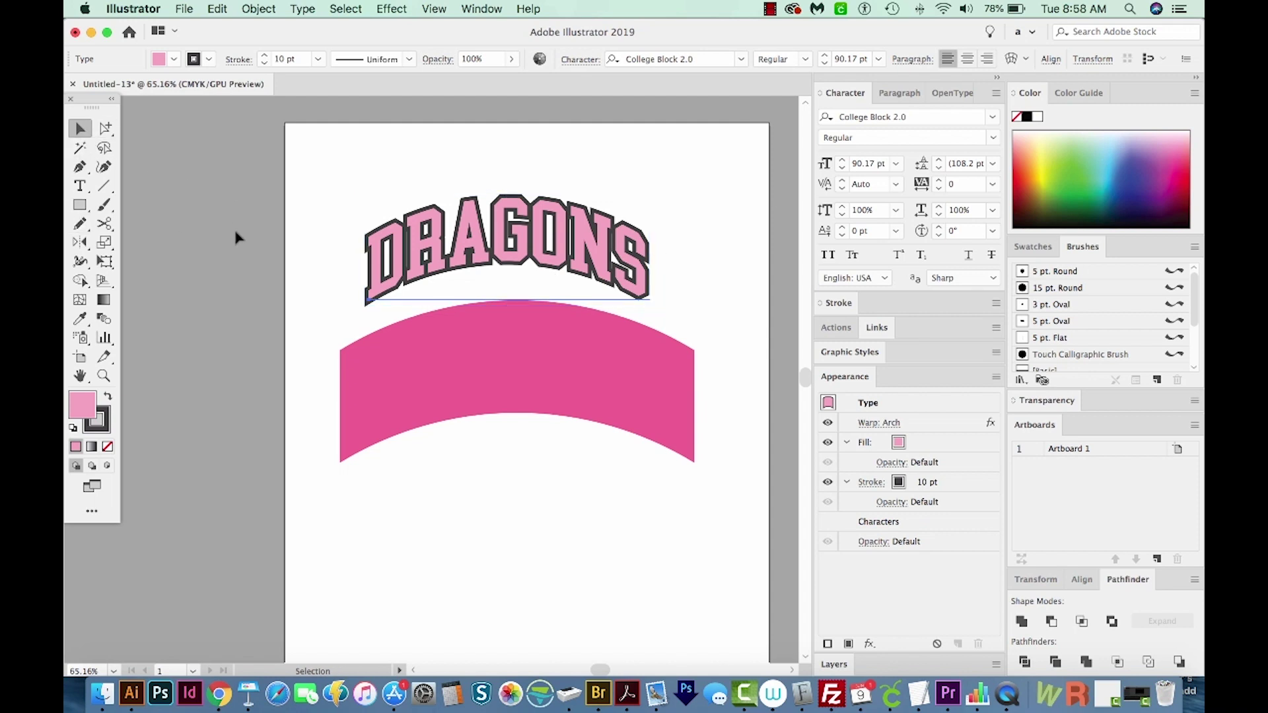
click(650, 156)
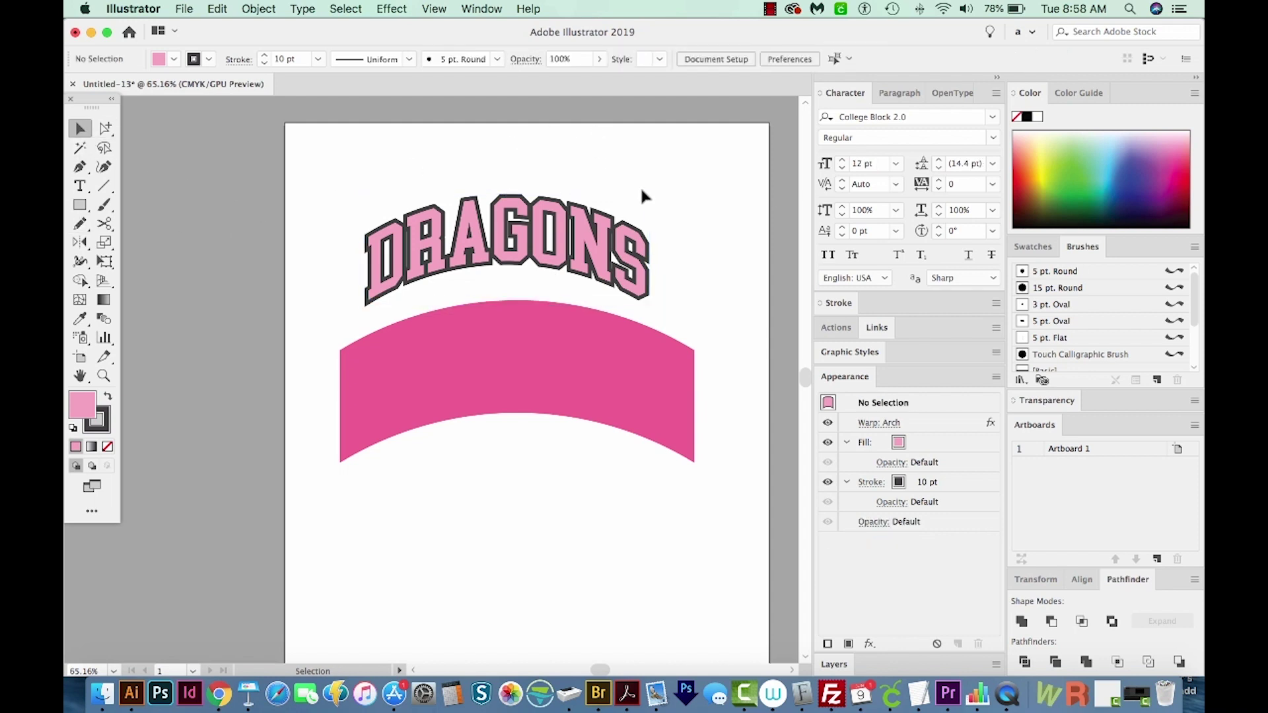
click(614, 237)
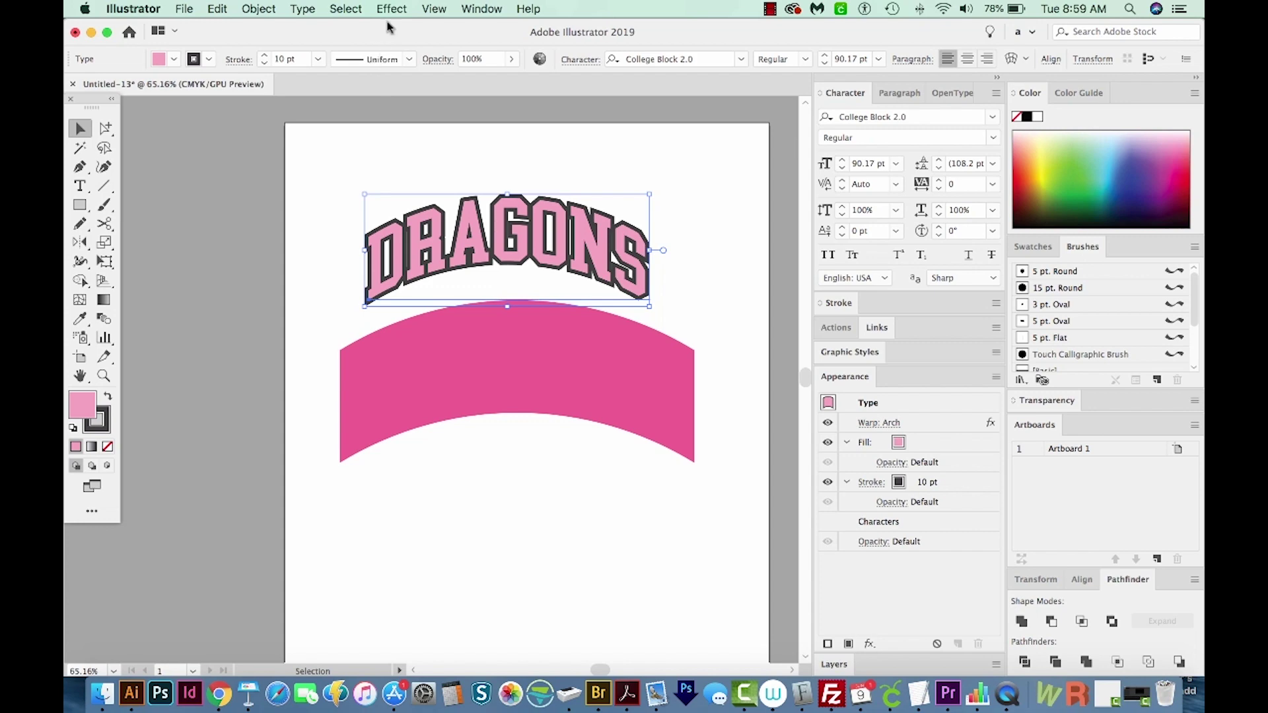
click(258, 9)
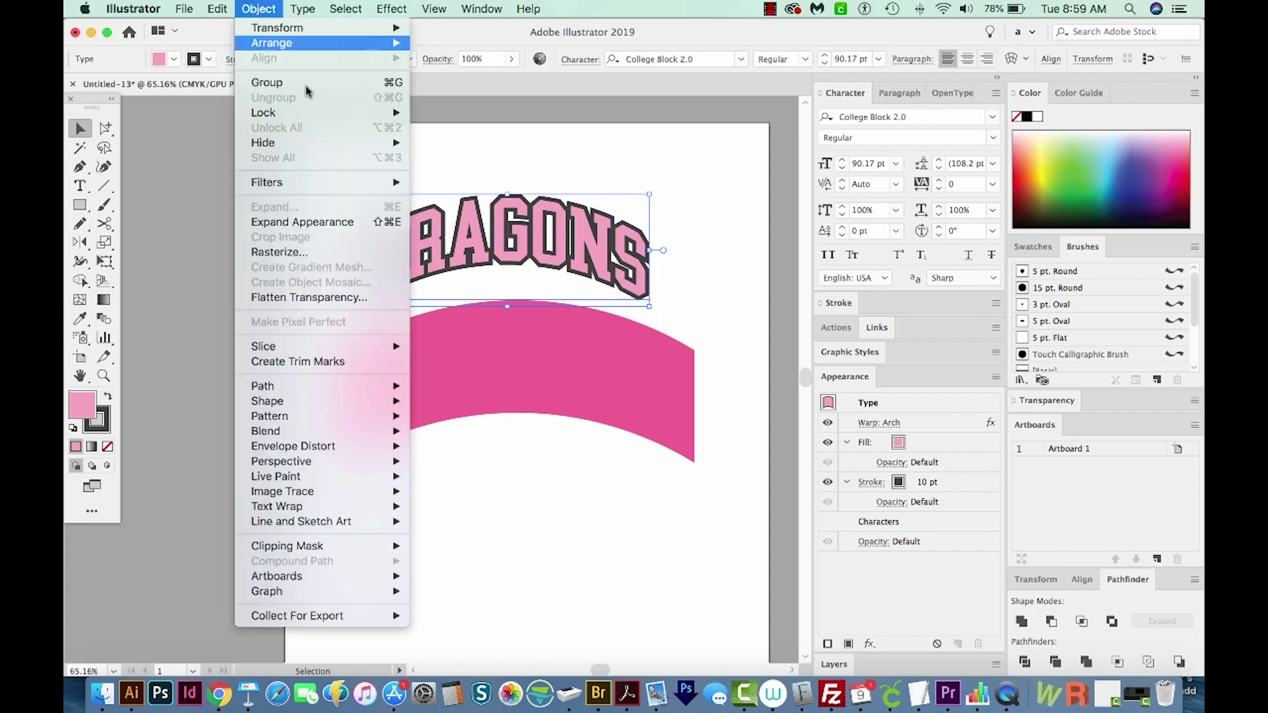
click(361, 223)
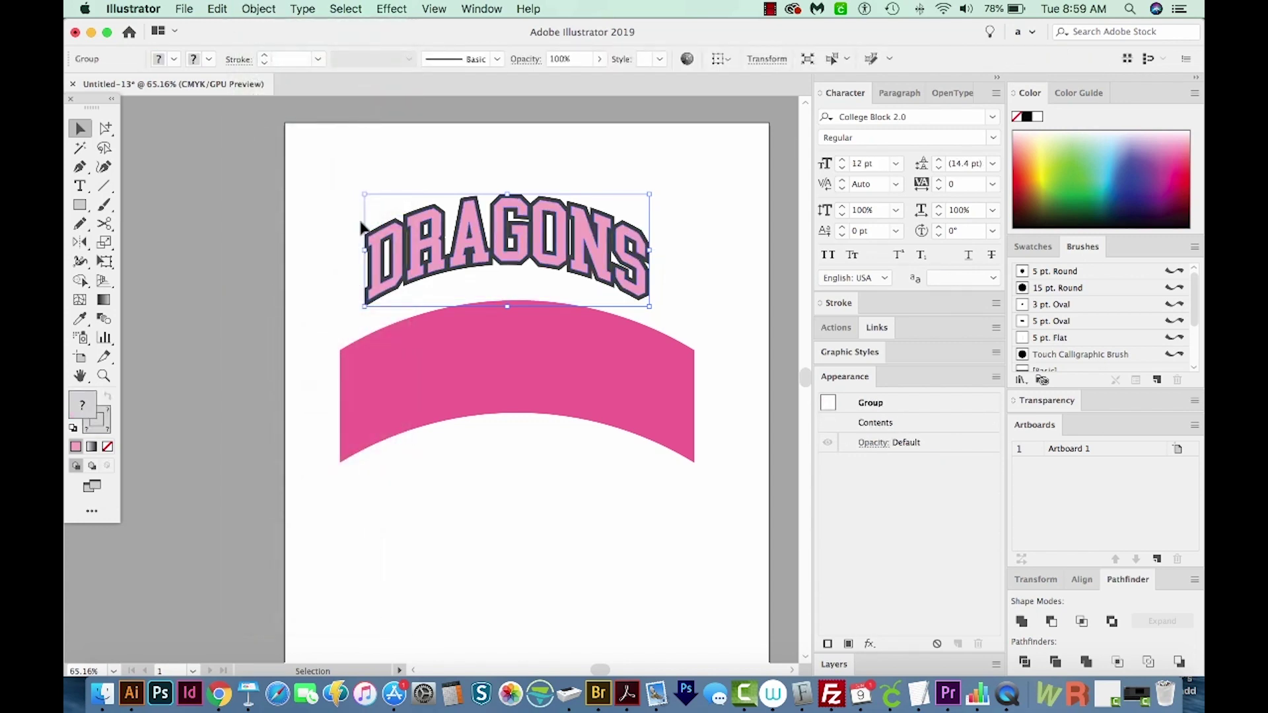
key(z)
key(super+0)
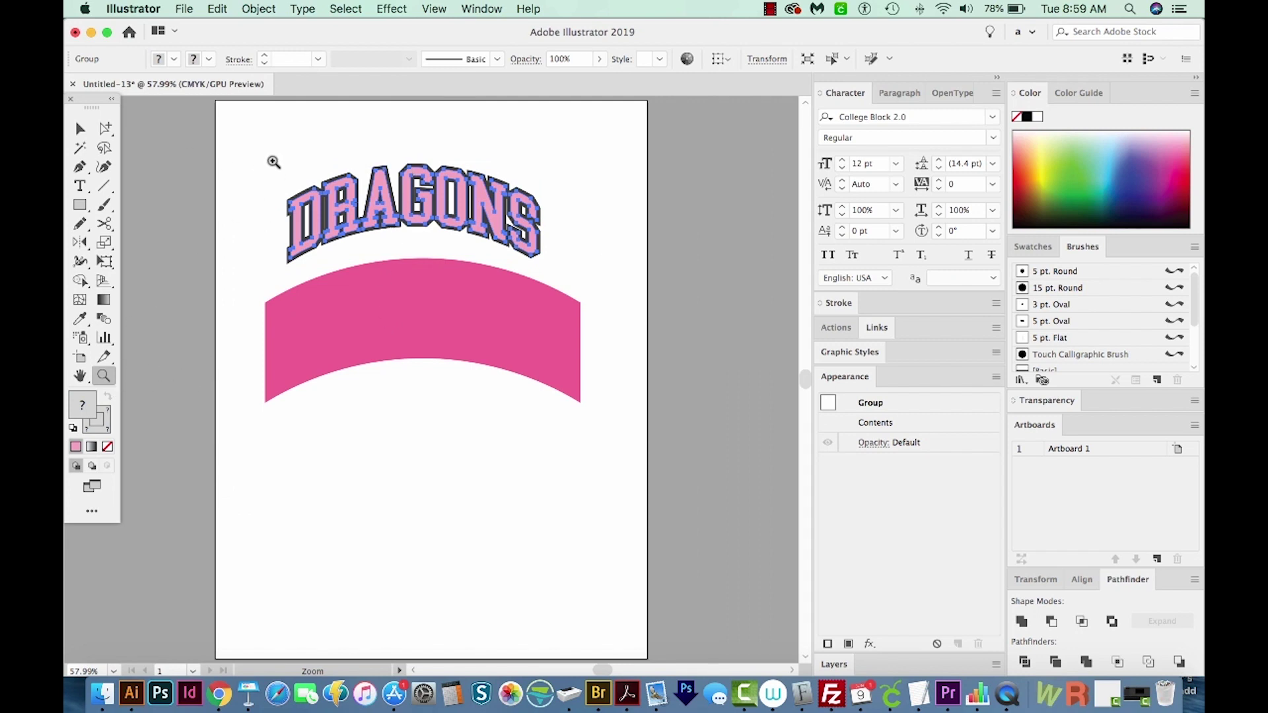
drag(274, 157, 567, 334)
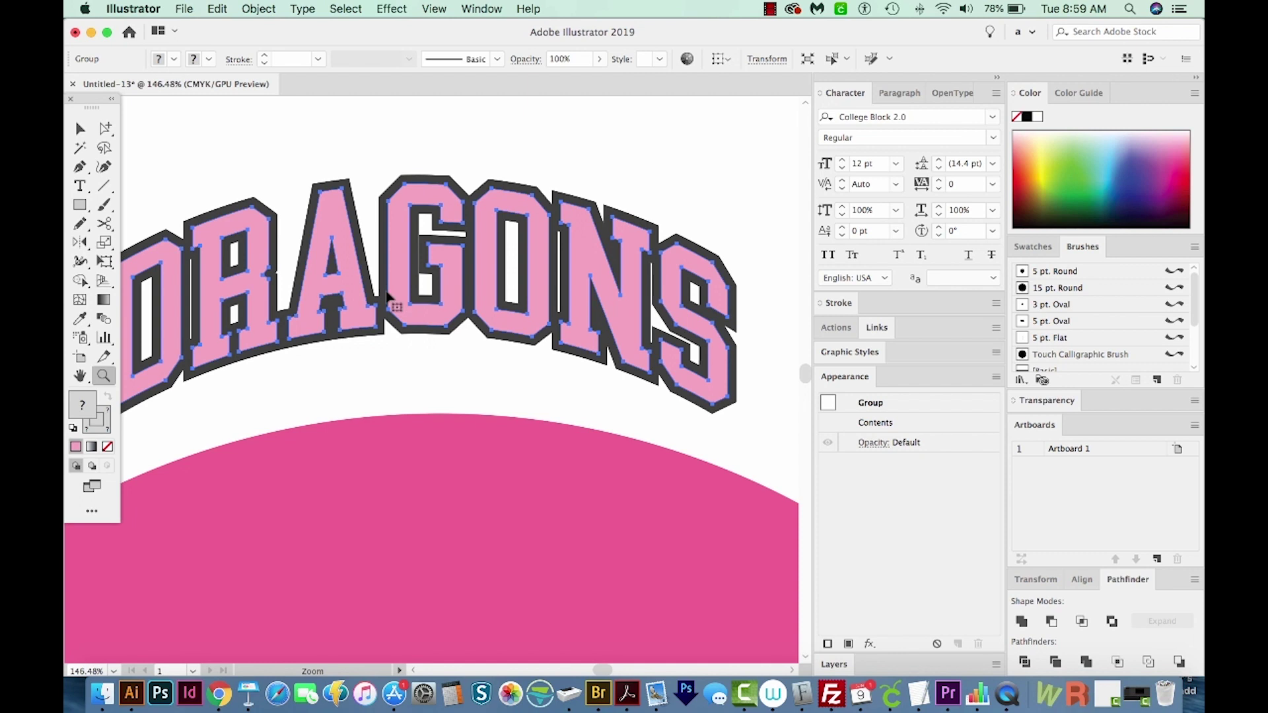
key(super+y)
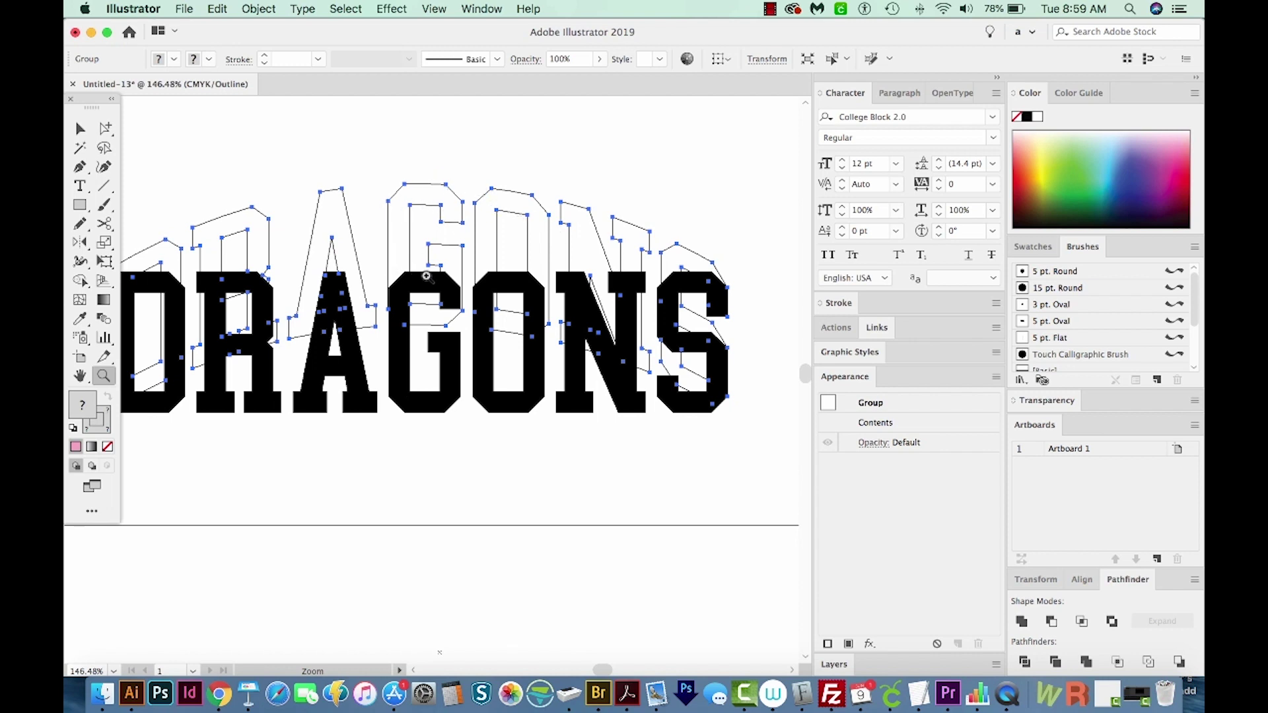
key(super+y)
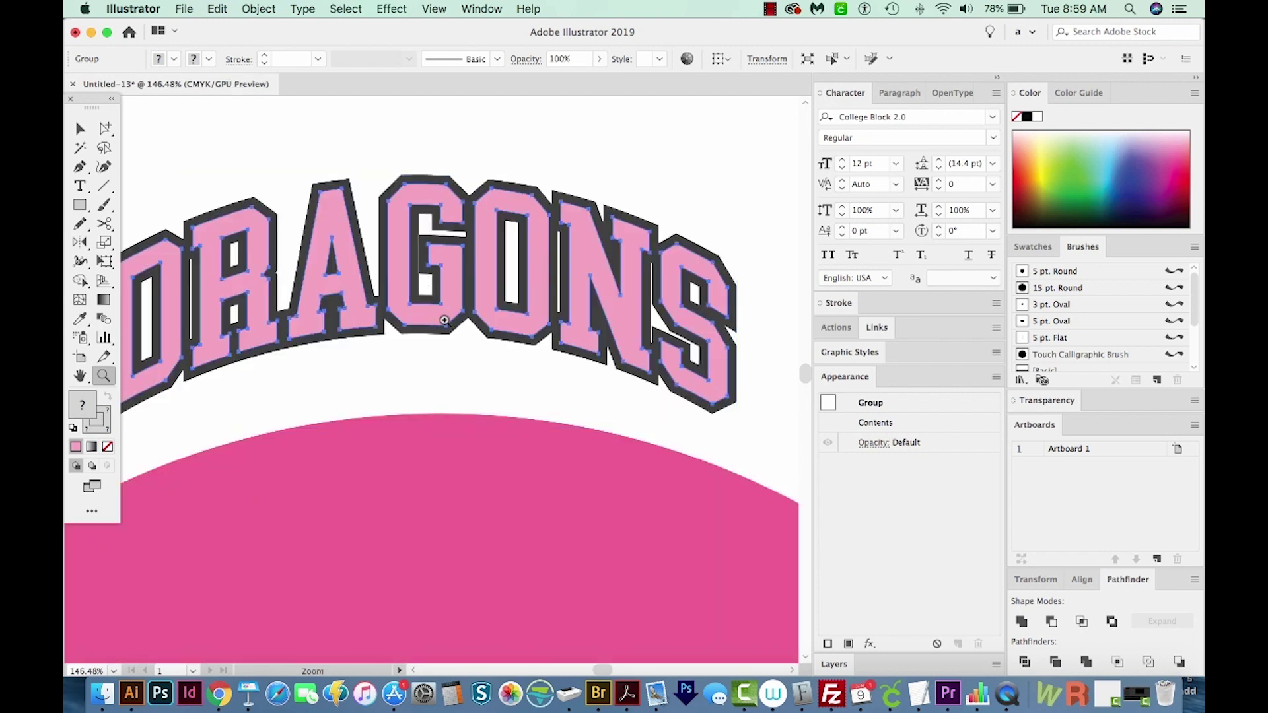
key(super+minus)
key(super+minus)
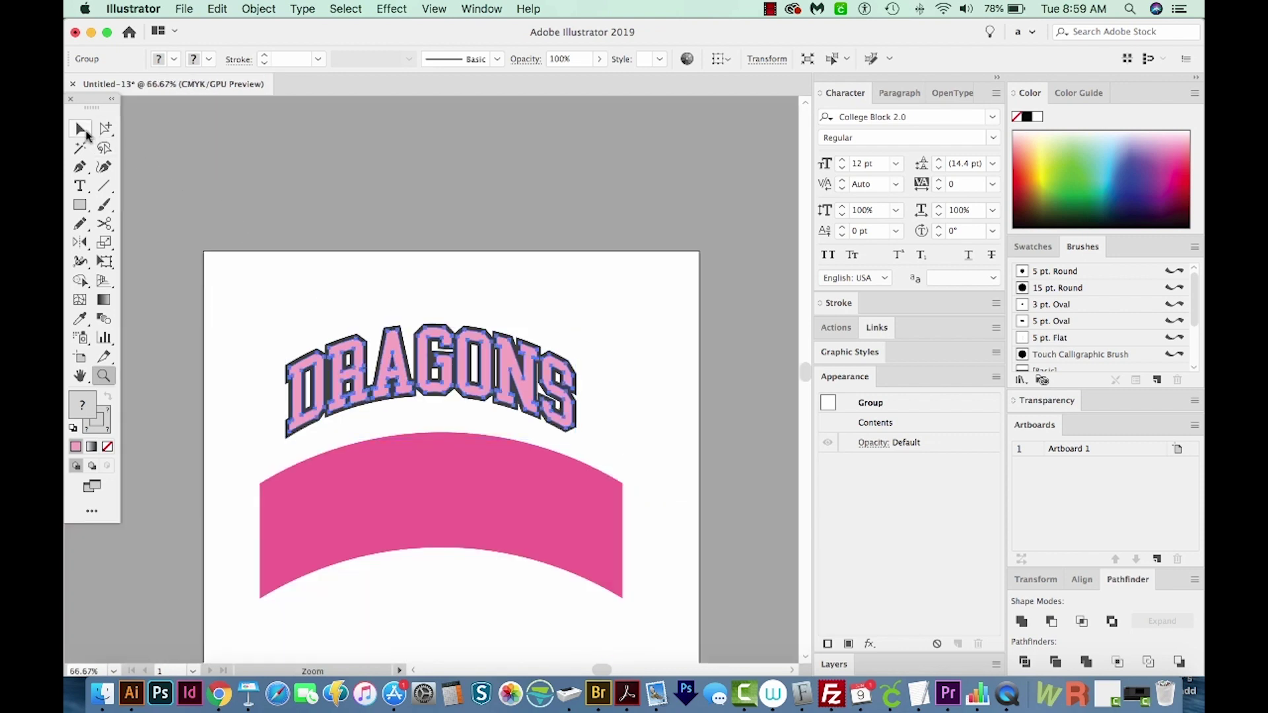
- Expand the pink arch's appearance into a plain curved path and nudge it up slightly
click(79, 129)
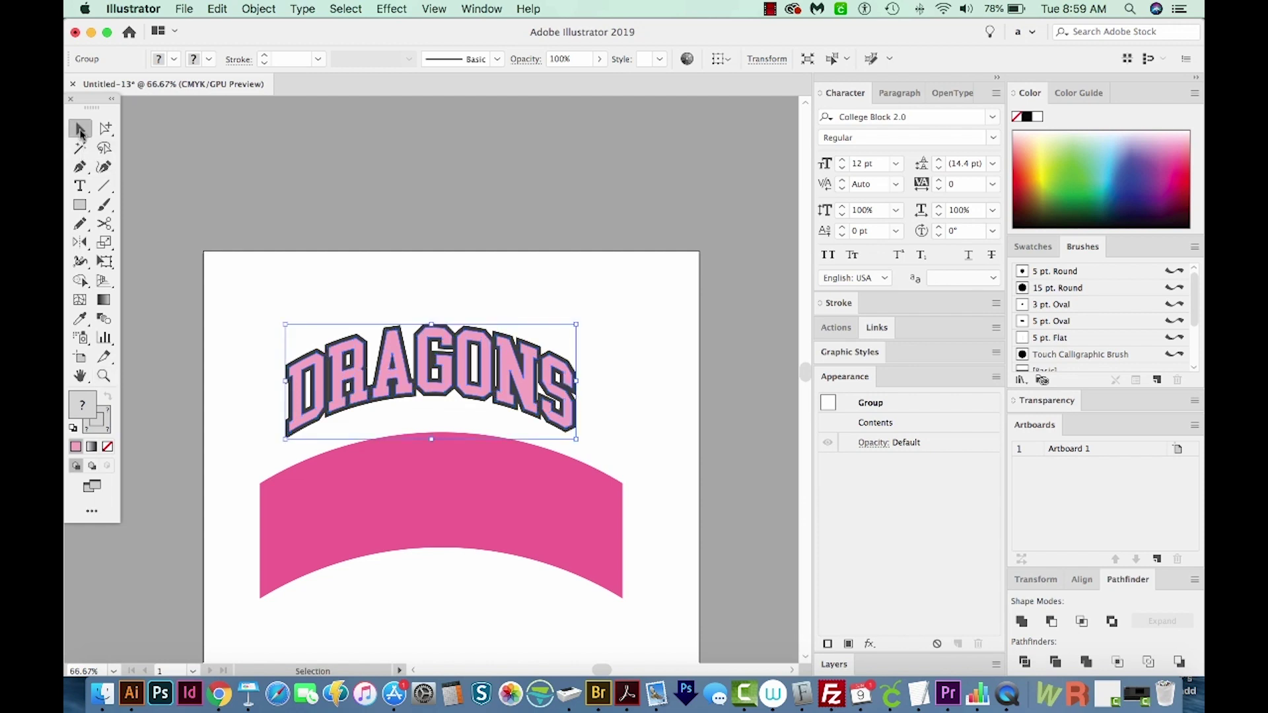
click(463, 521)
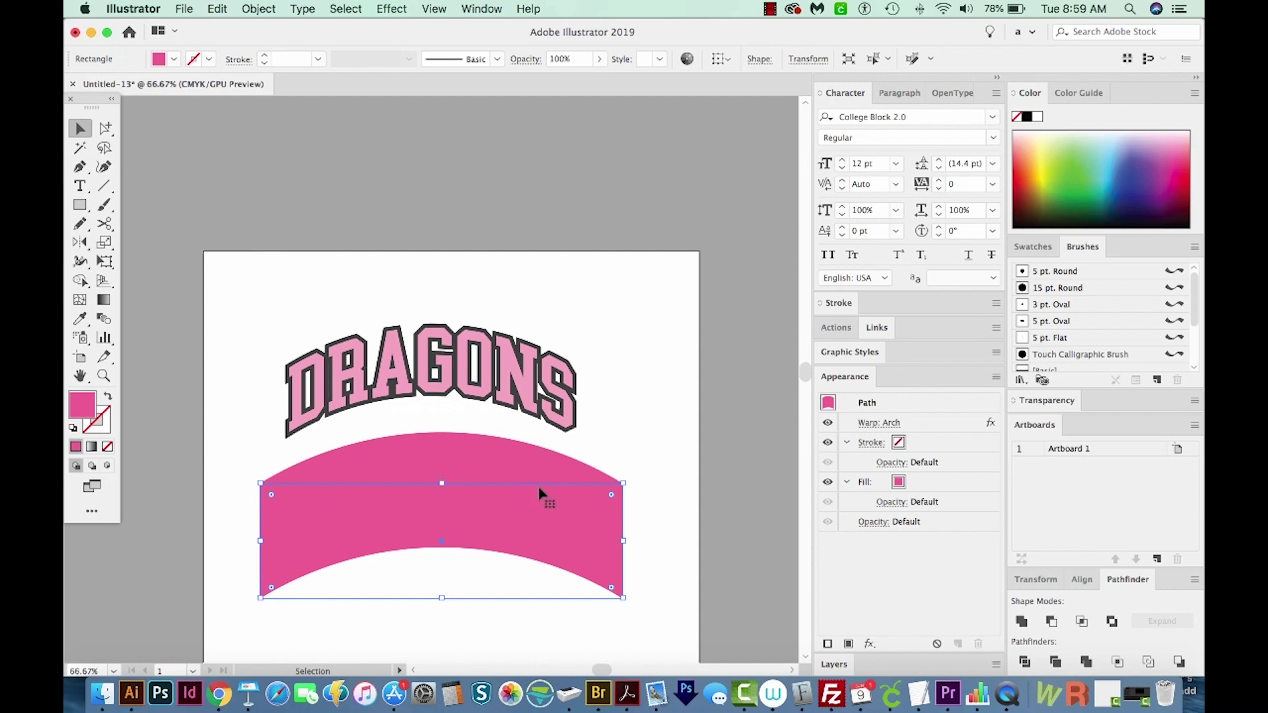
click(259, 8)
click(284, 222)
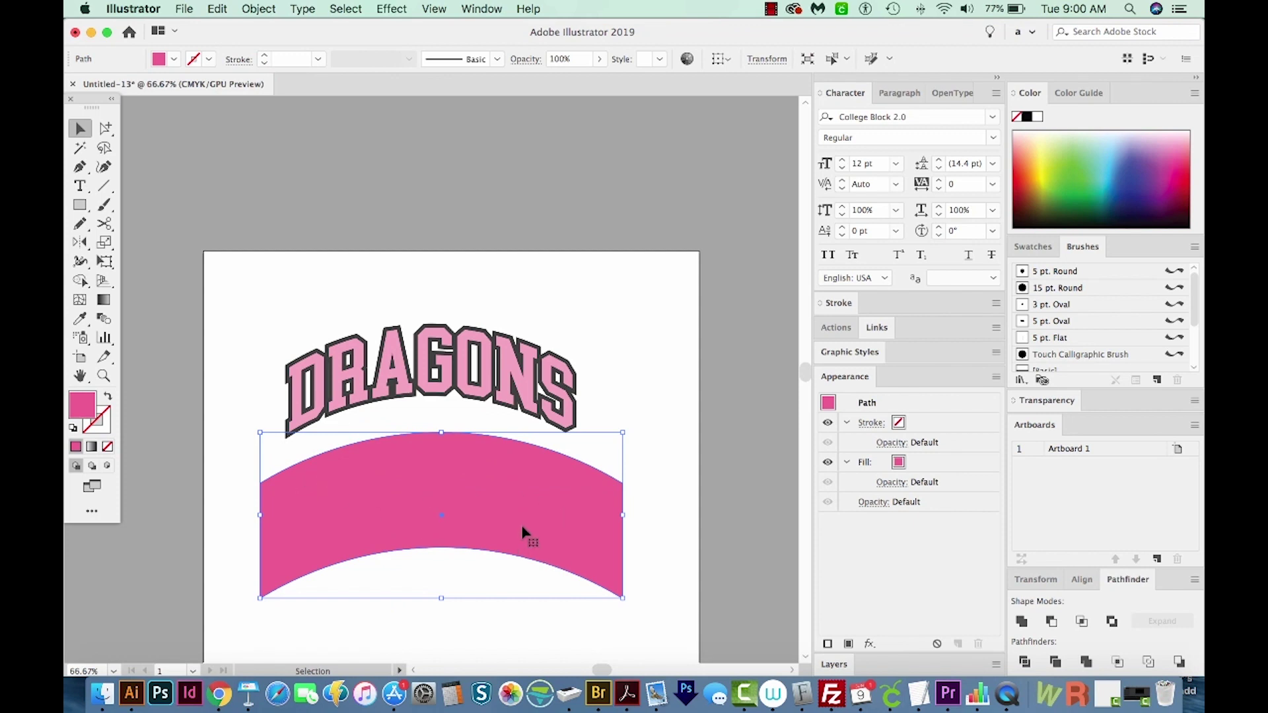
key(shift+Up)
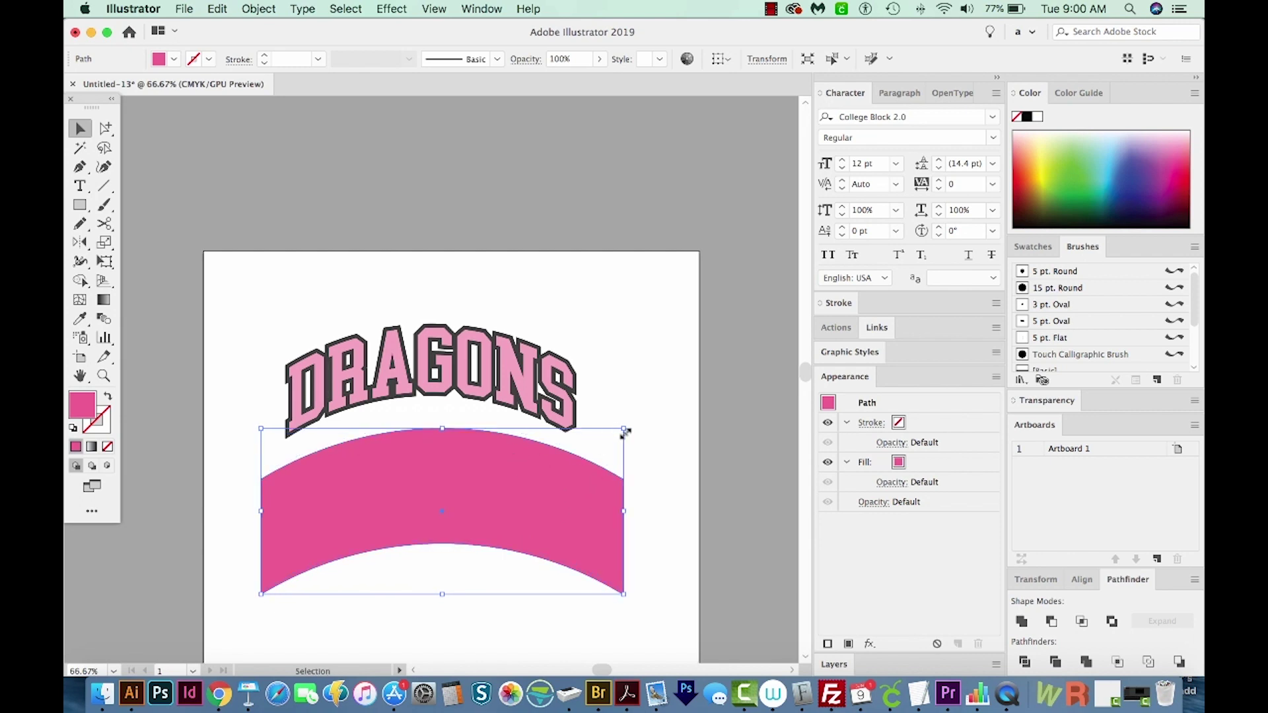
- Scale the pink arch down from two corners and move it up under the DRAGONS lettering
drag(624, 429, 578, 450)
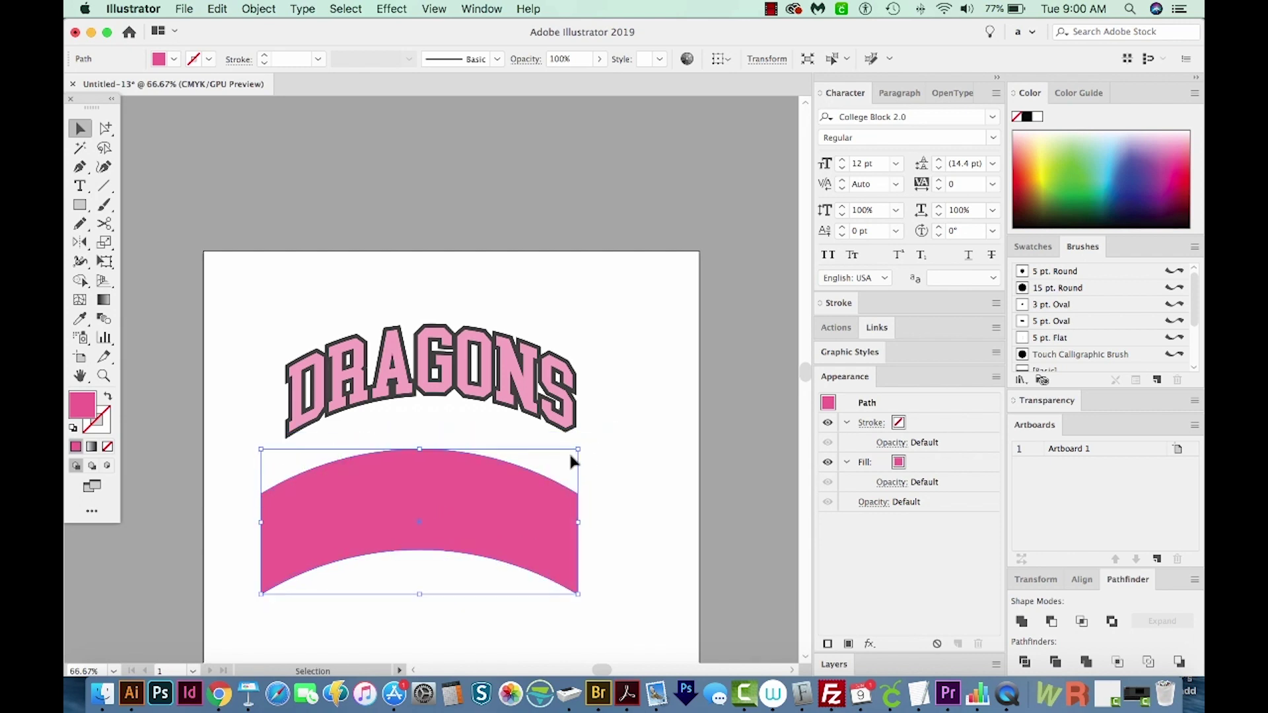
drag(262, 595, 278, 587)
drag(460, 510, 471, 420)
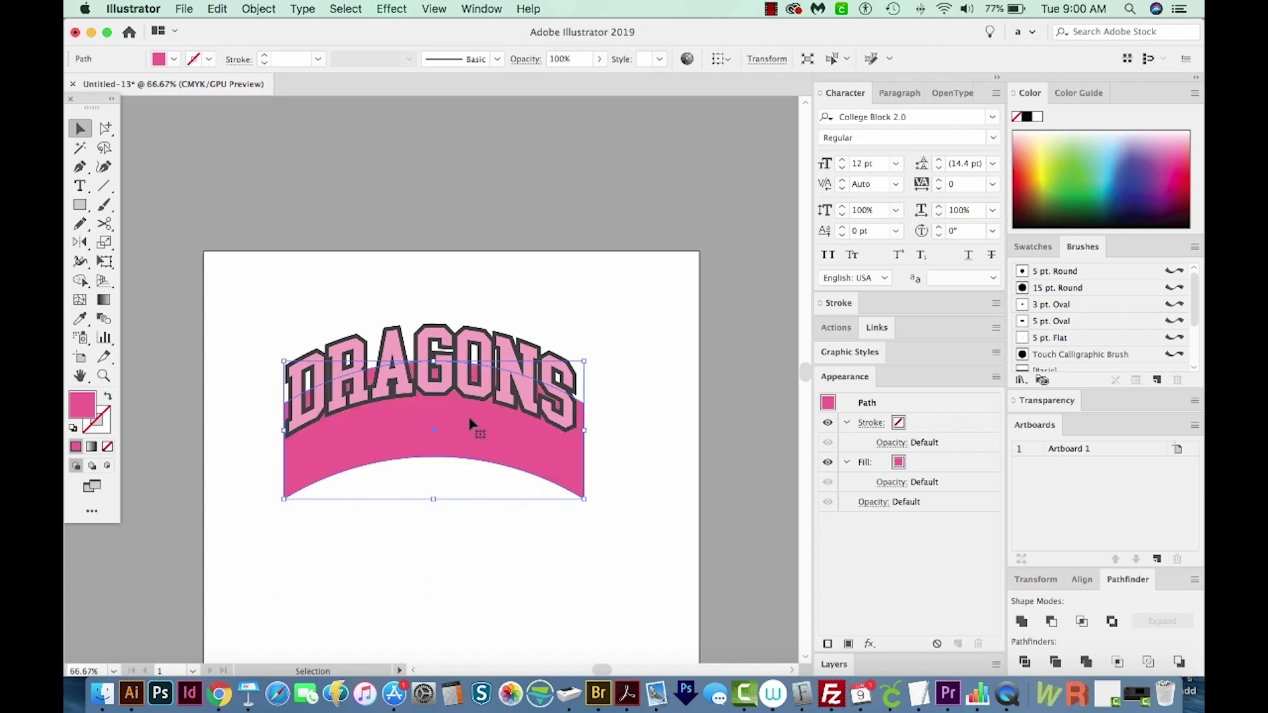
- Nudge the pink arch left and right with the arrow keys to line it up, then select DRAGONS
key(Left)
key(Left)
key(Left)
key(Left)
key(Left)
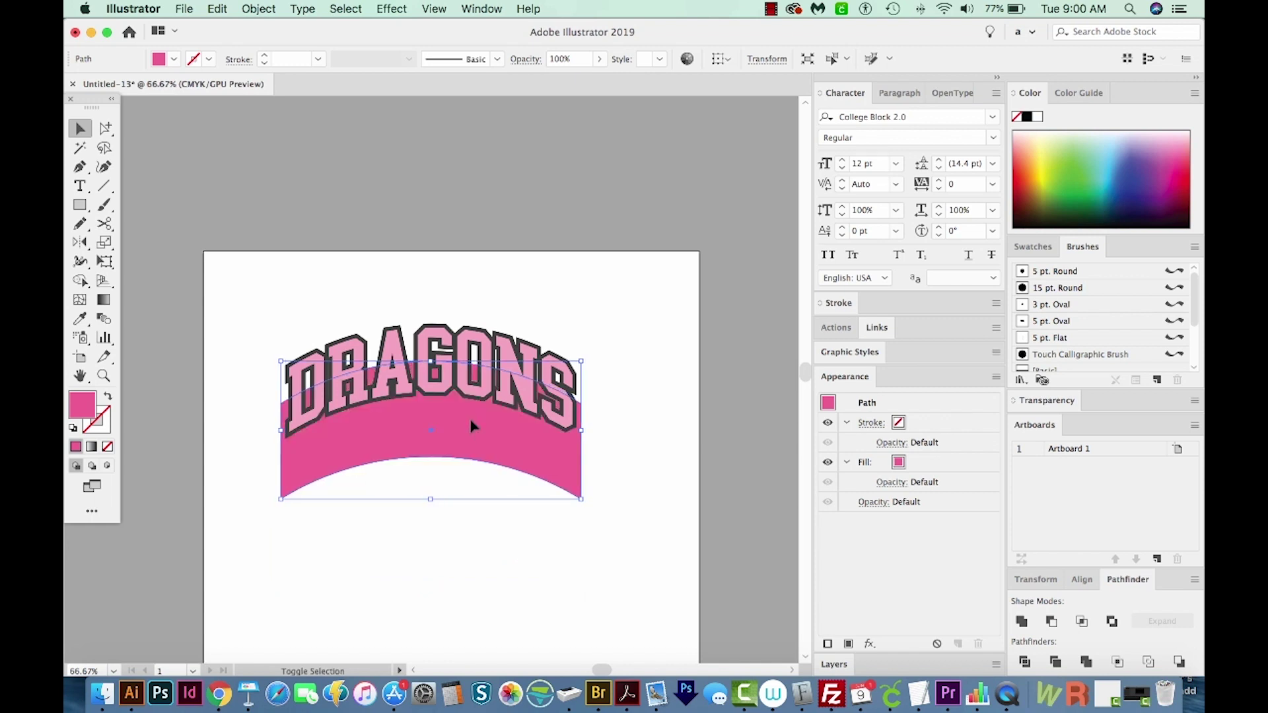
key(Left)
key(Left)
key(Right)
key(Left)
key(Right)
key(Right)
key(Left)
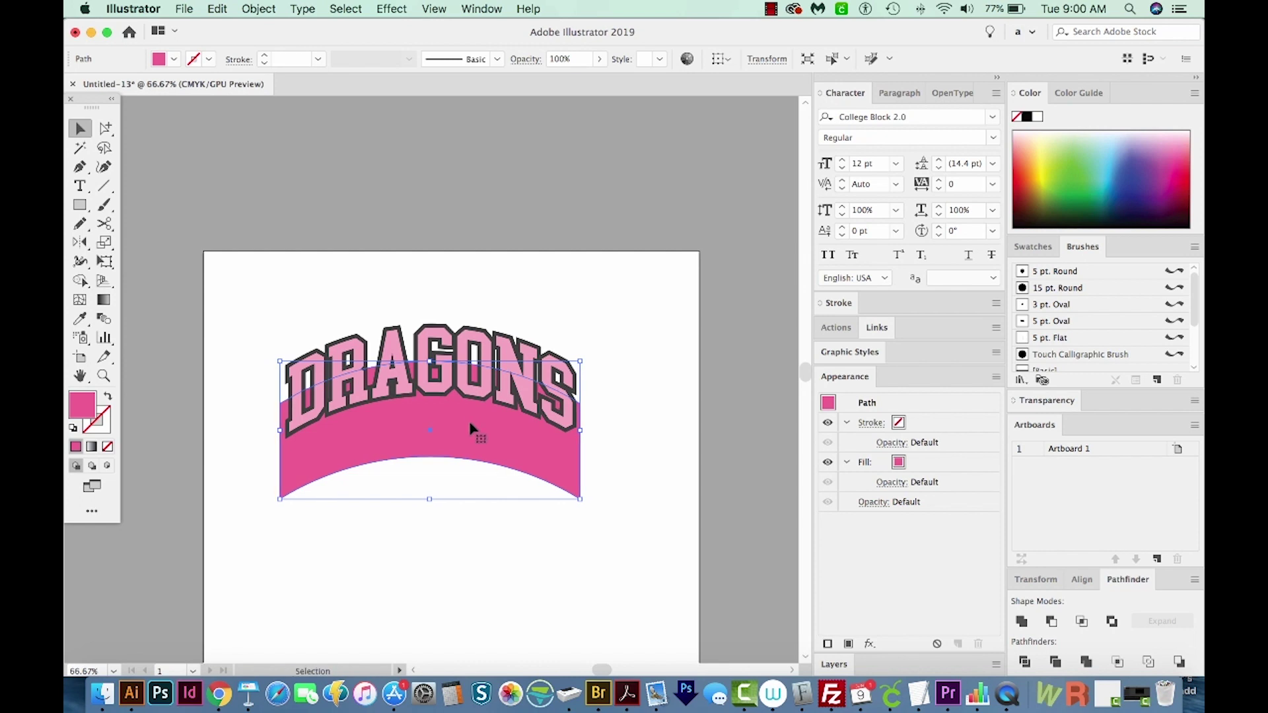
key(Right)
key(Right)
key(Right)
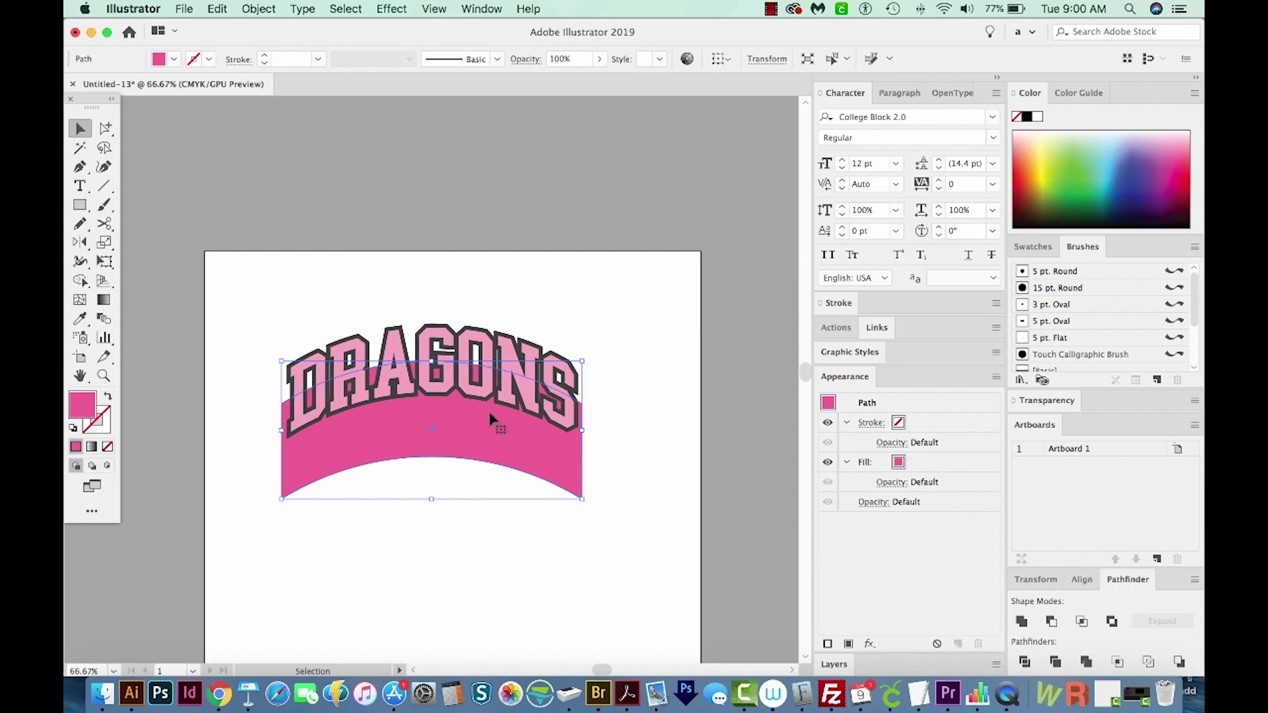
click(444, 333)
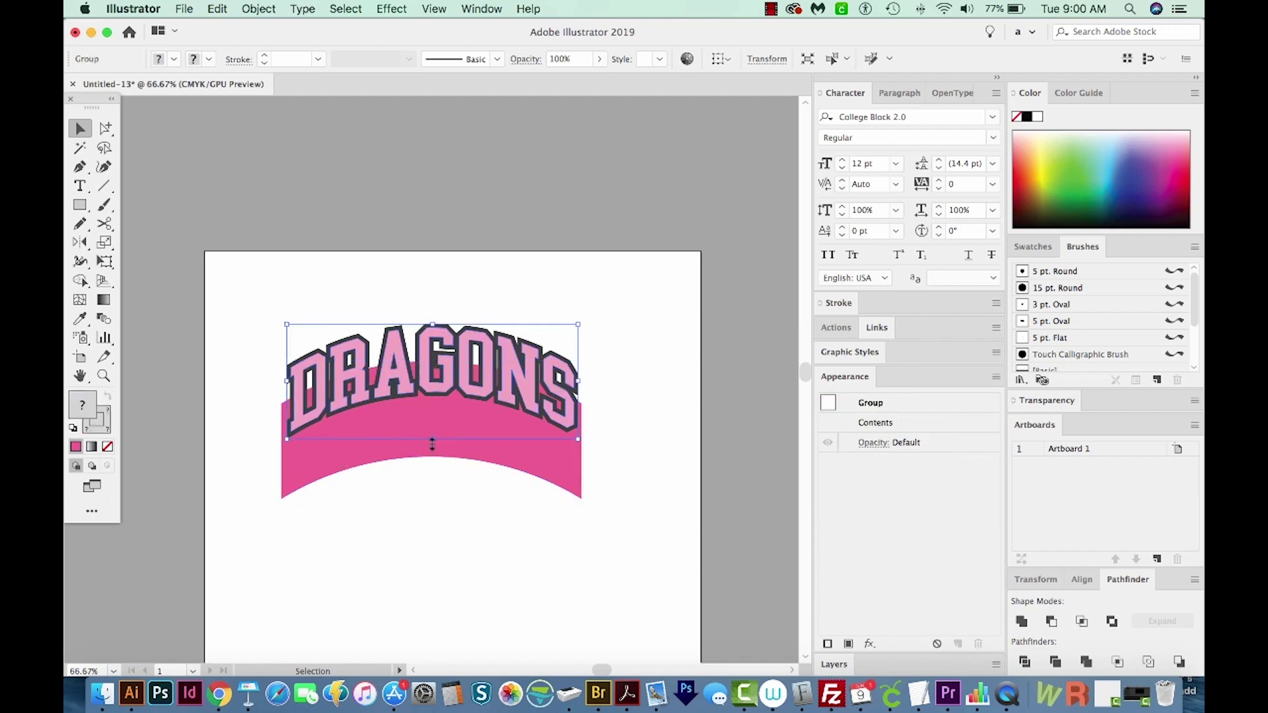
- Select the whole DRAGONS lettering group and set both its fill and stroke to None
drag(431, 438, 516, 294)
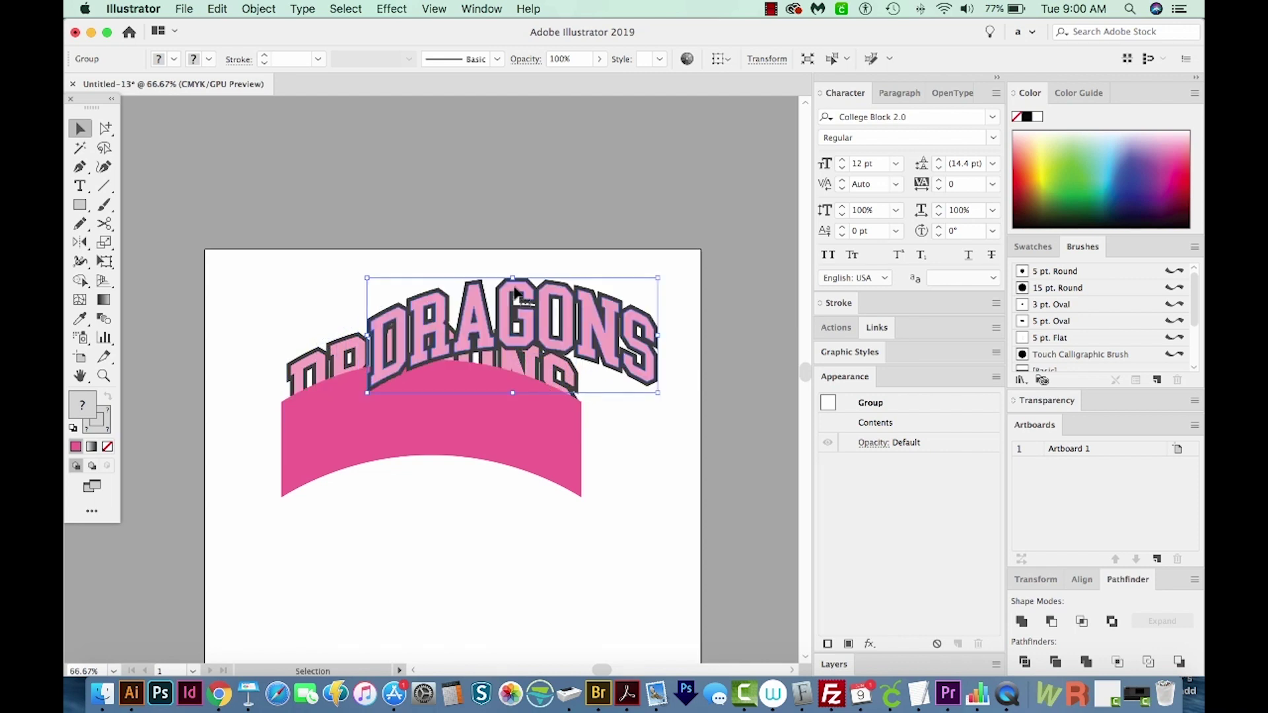
key(super+z)
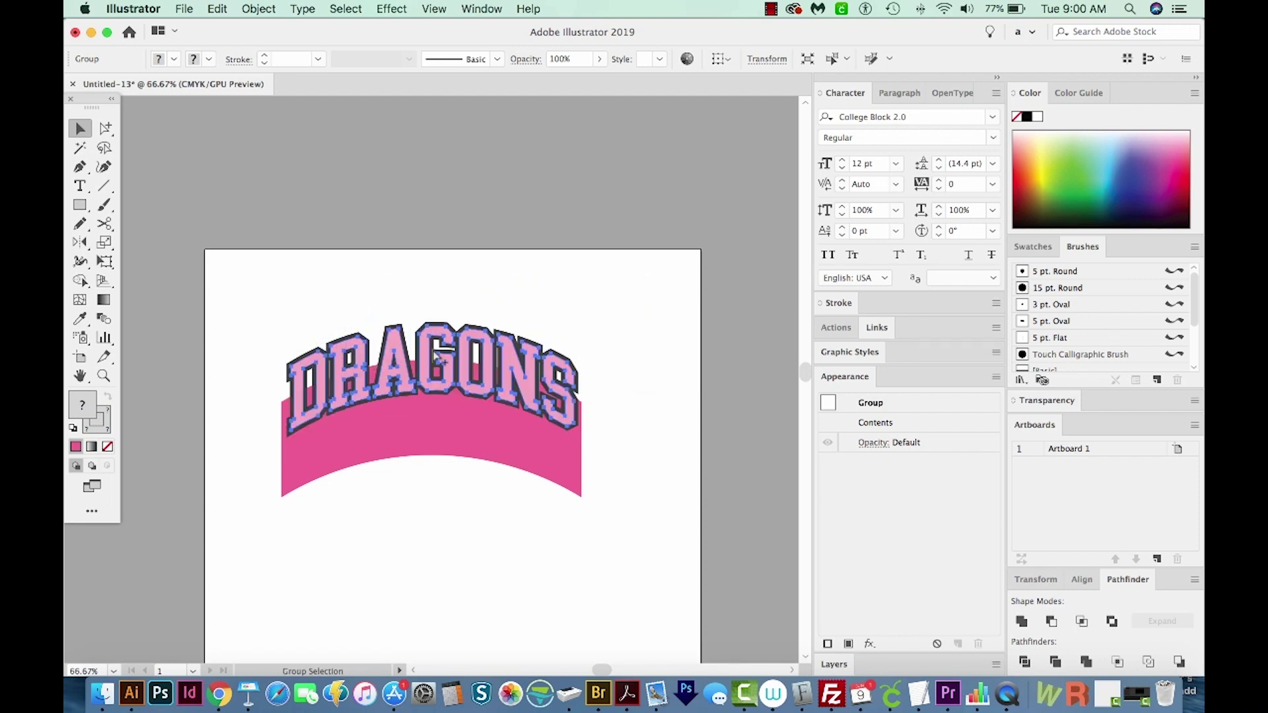
click(435, 352)
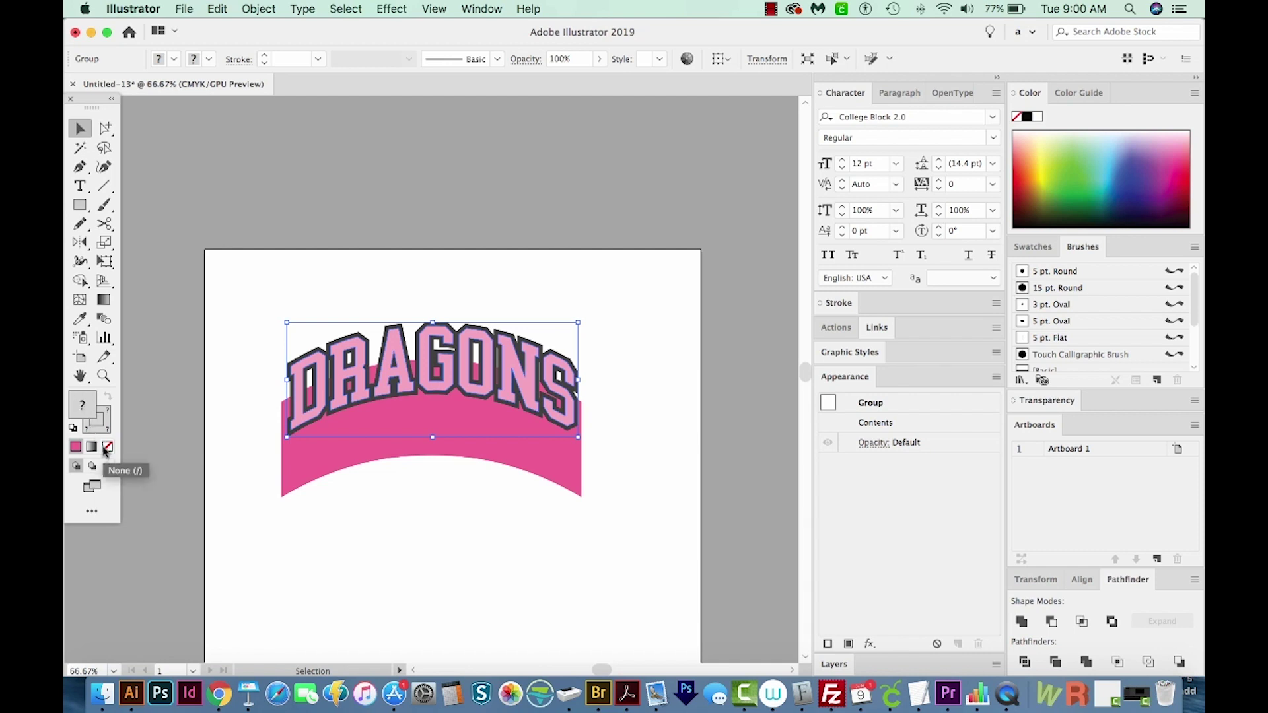
click(107, 447)
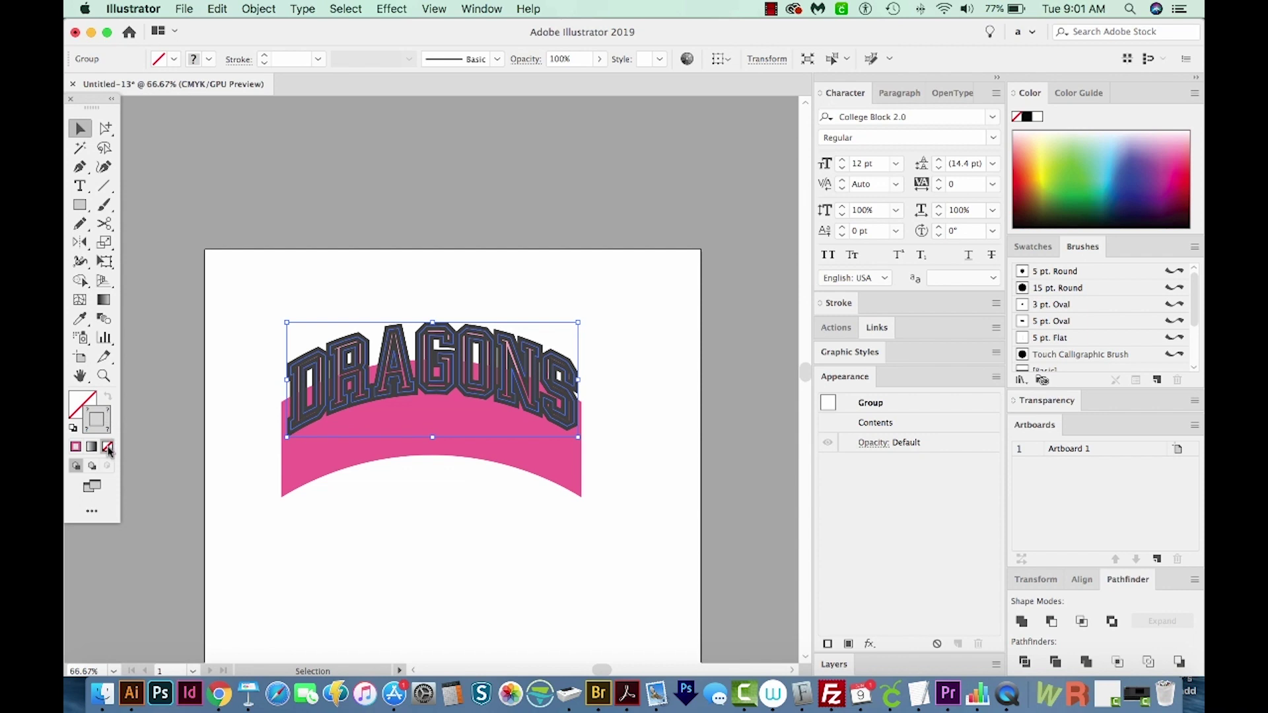
click(108, 449)
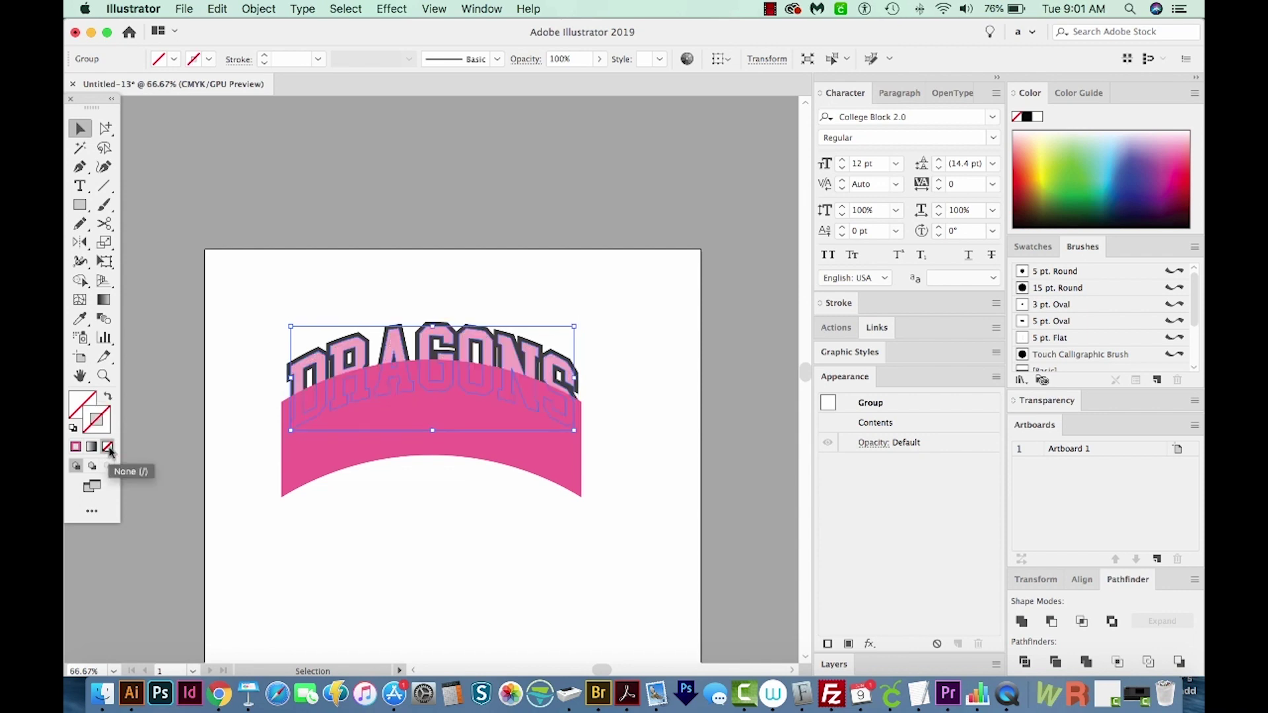
- Reselect the DRAGONS lettering and check the Object > Arrange options without changing anything
shift+click(484, 358)
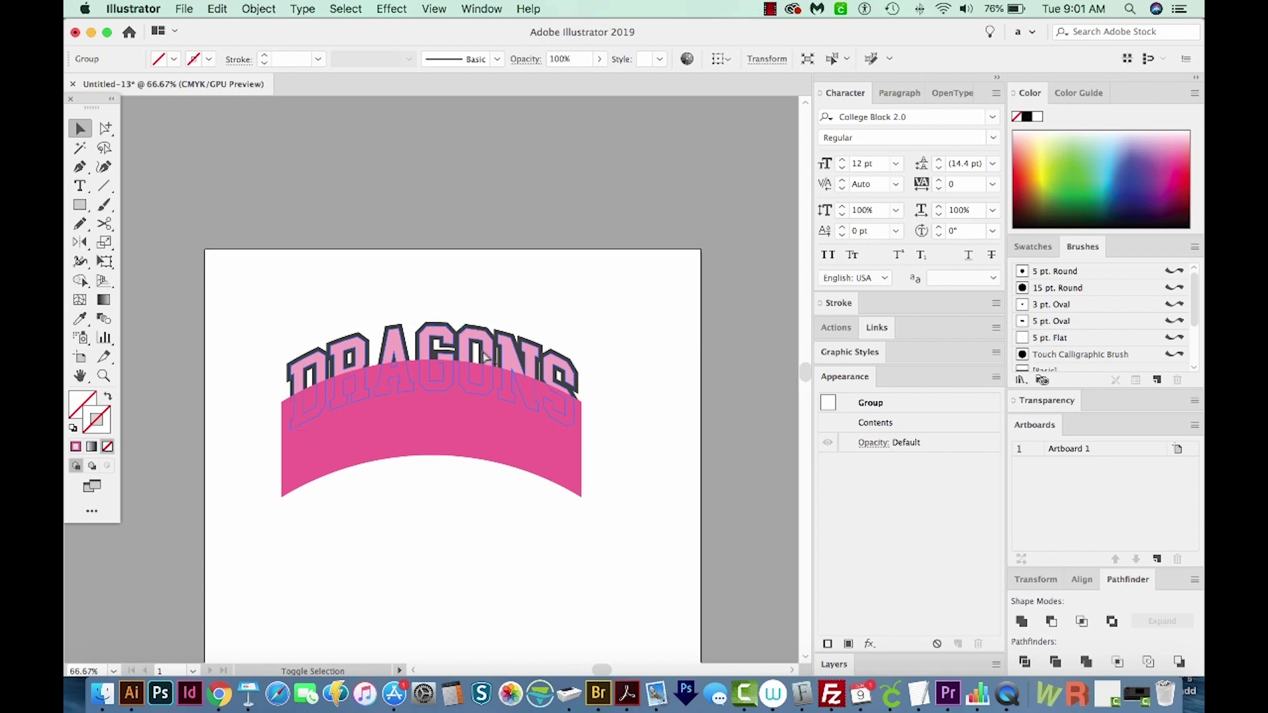
click(484, 358)
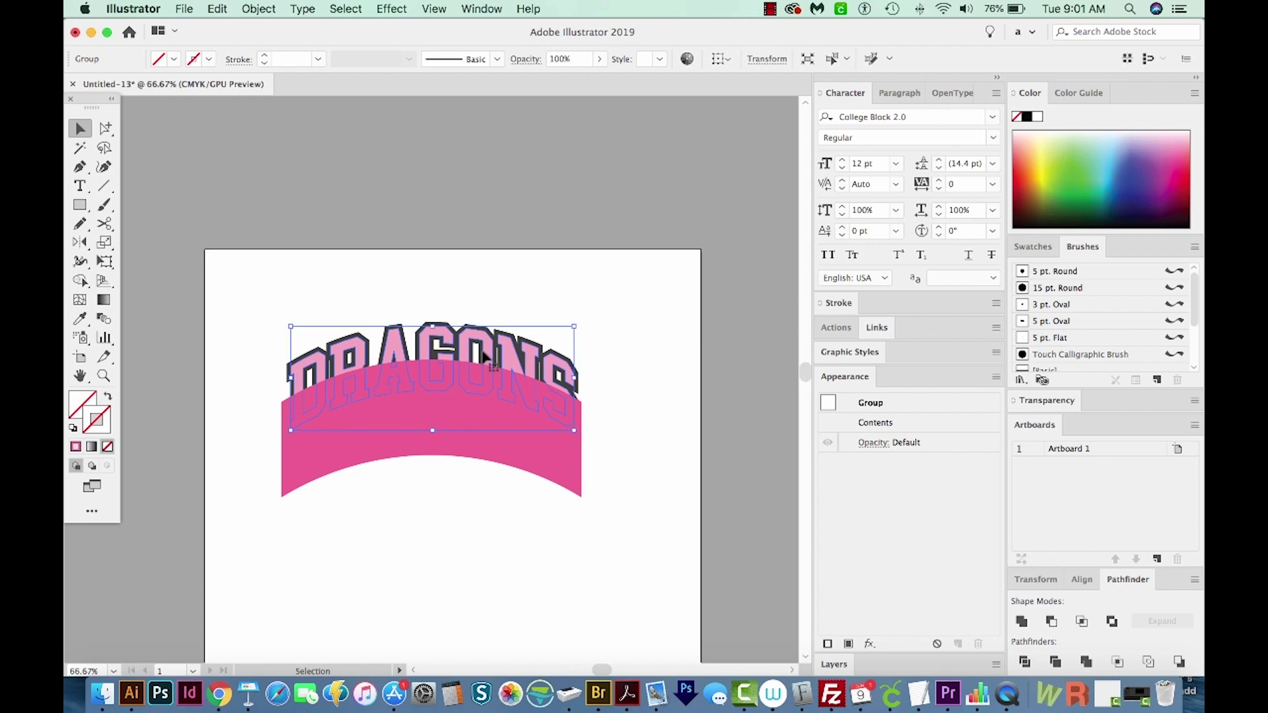
key(shift)
click(259, 10)
mouse_move(274, 43)
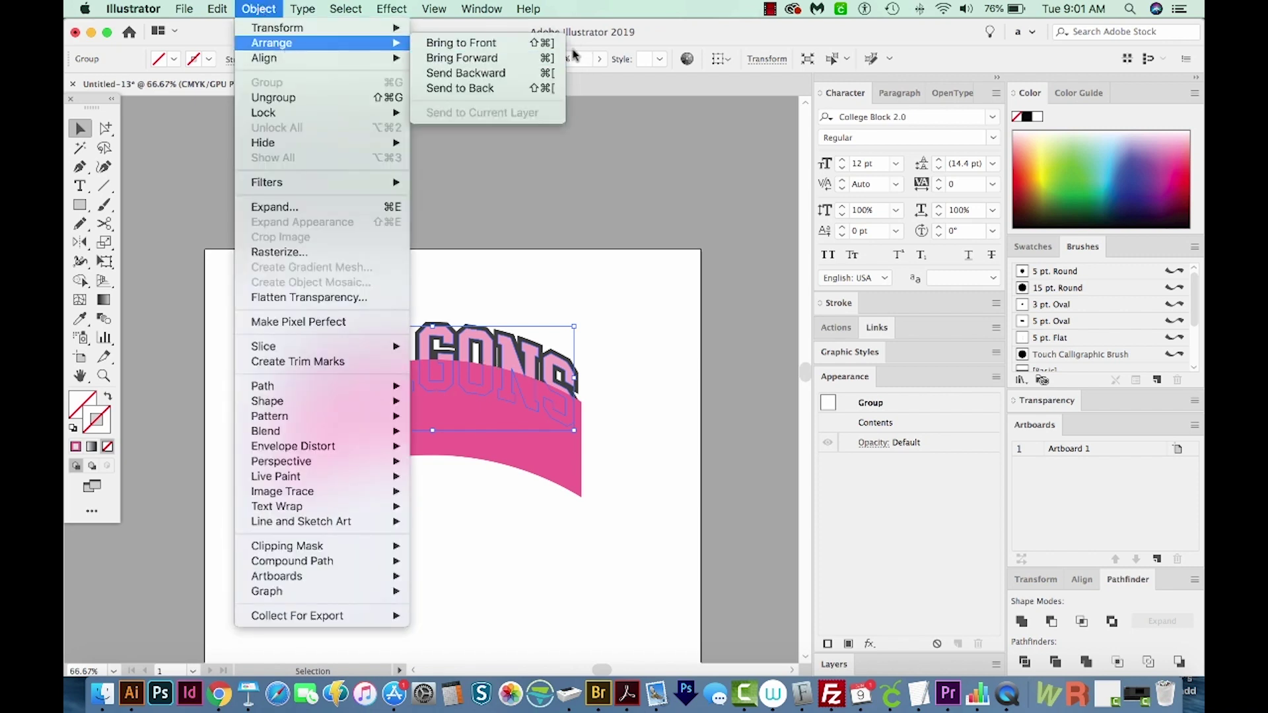
click(80, 125)
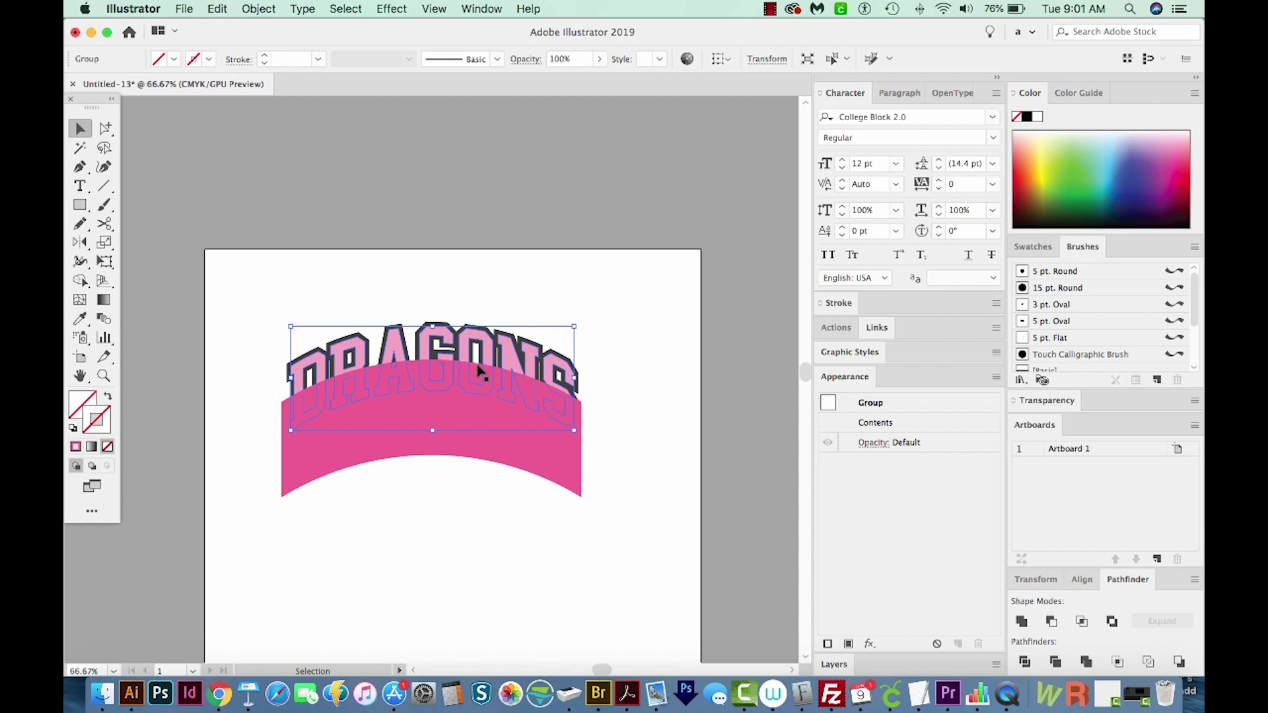
click(267, 9)
- Merge the unfilled DRAGONS letters into one compound path with Object > Compound Path > Make
mouse_move(292, 560)
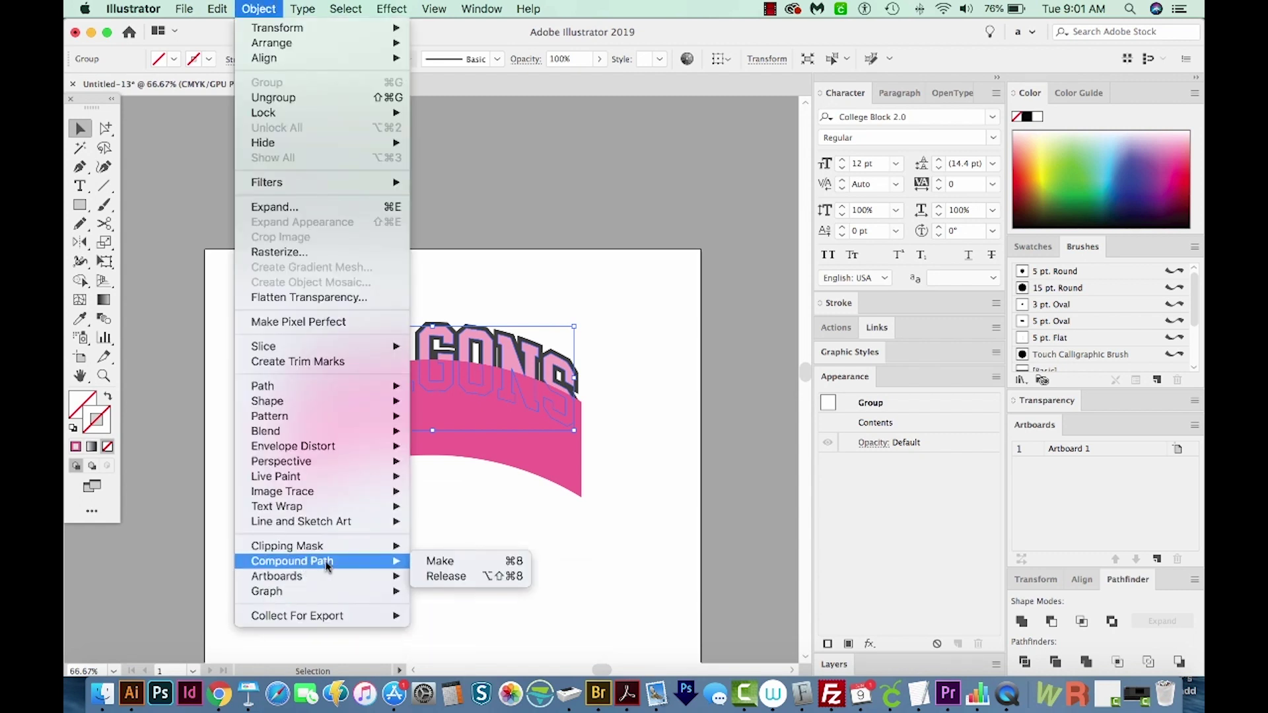
click(508, 563)
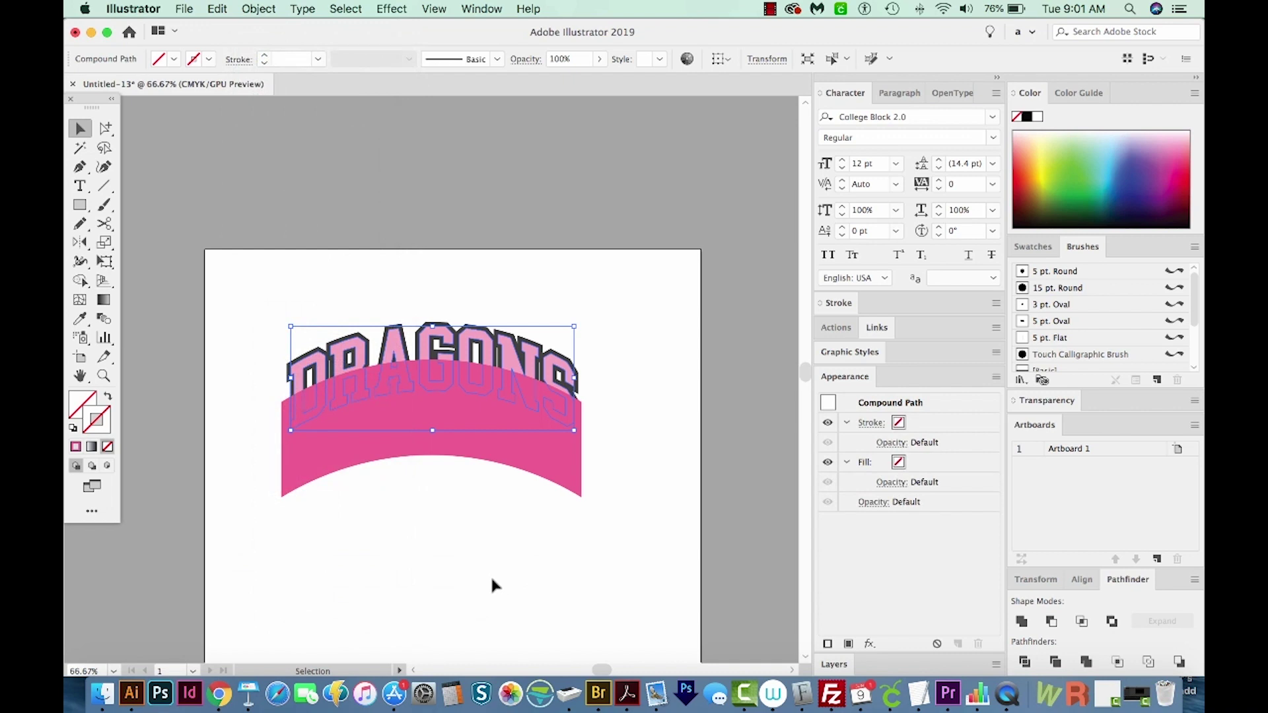
scroll(515, 575, left, 1)
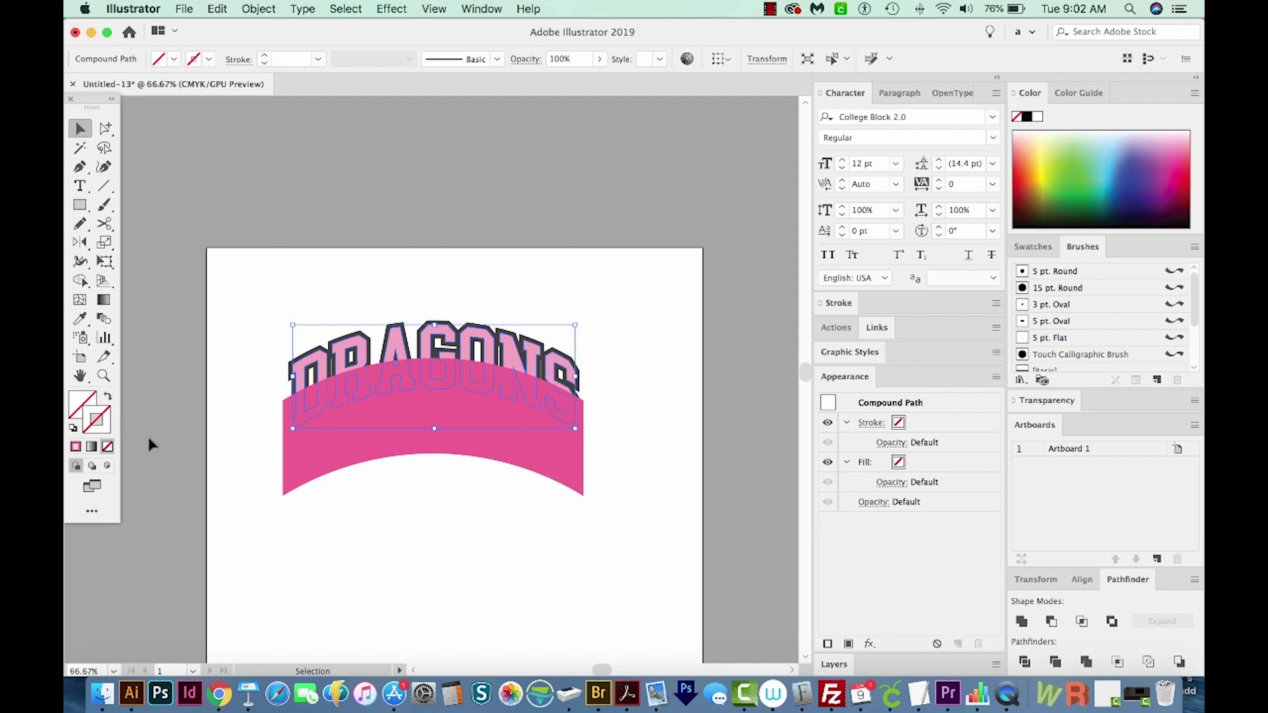
- Add the pink arch to the selection and clip it inside the DRAGONS letter shapes
shift+click(314, 461)
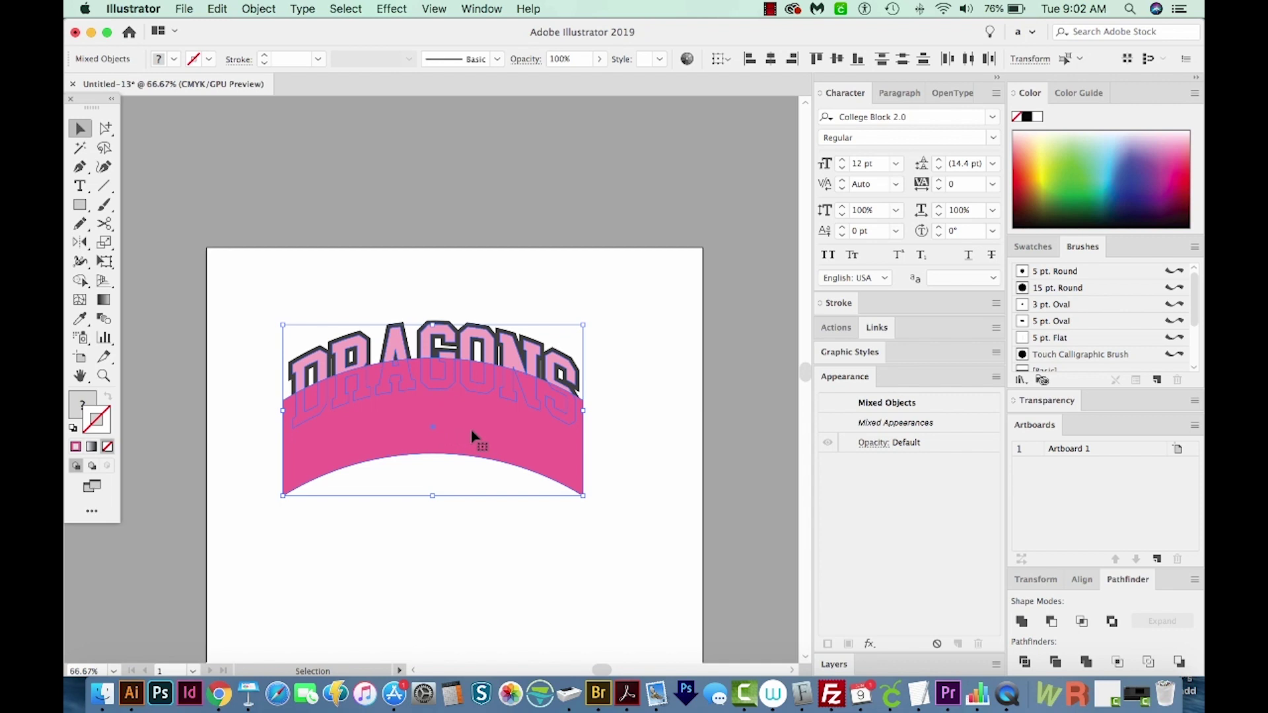
click(258, 10)
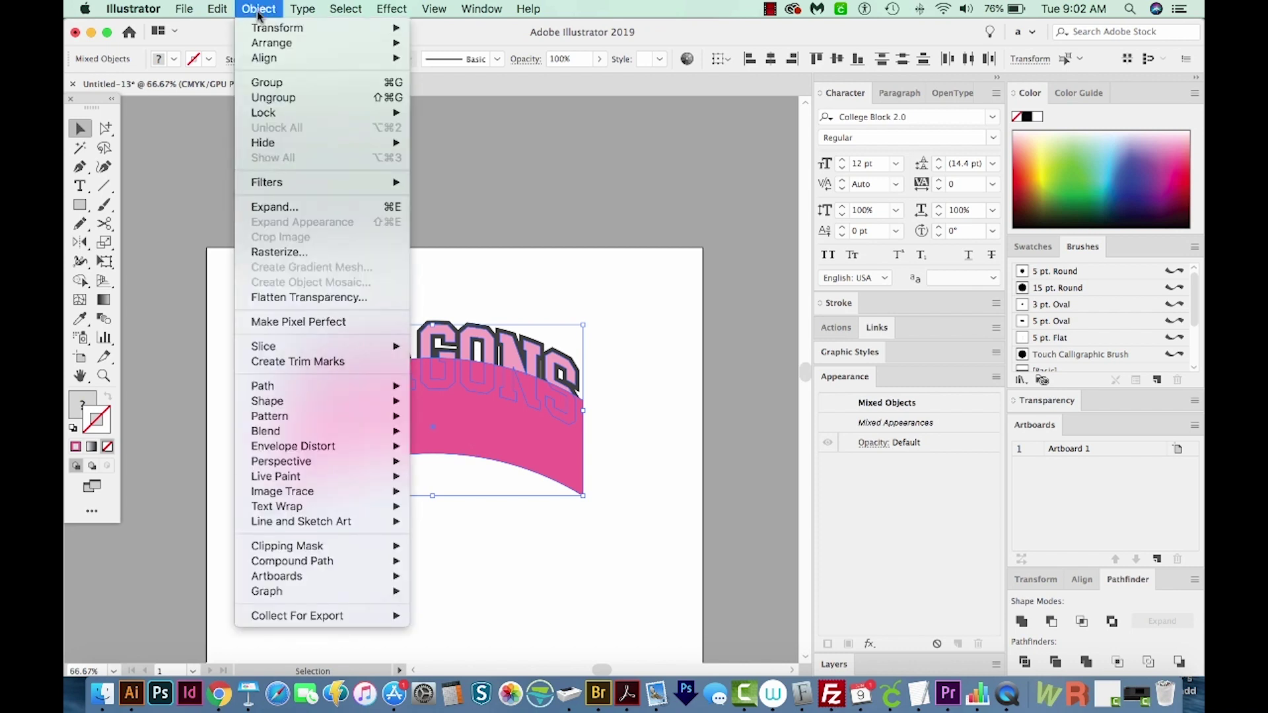
mouse_move(330, 548)
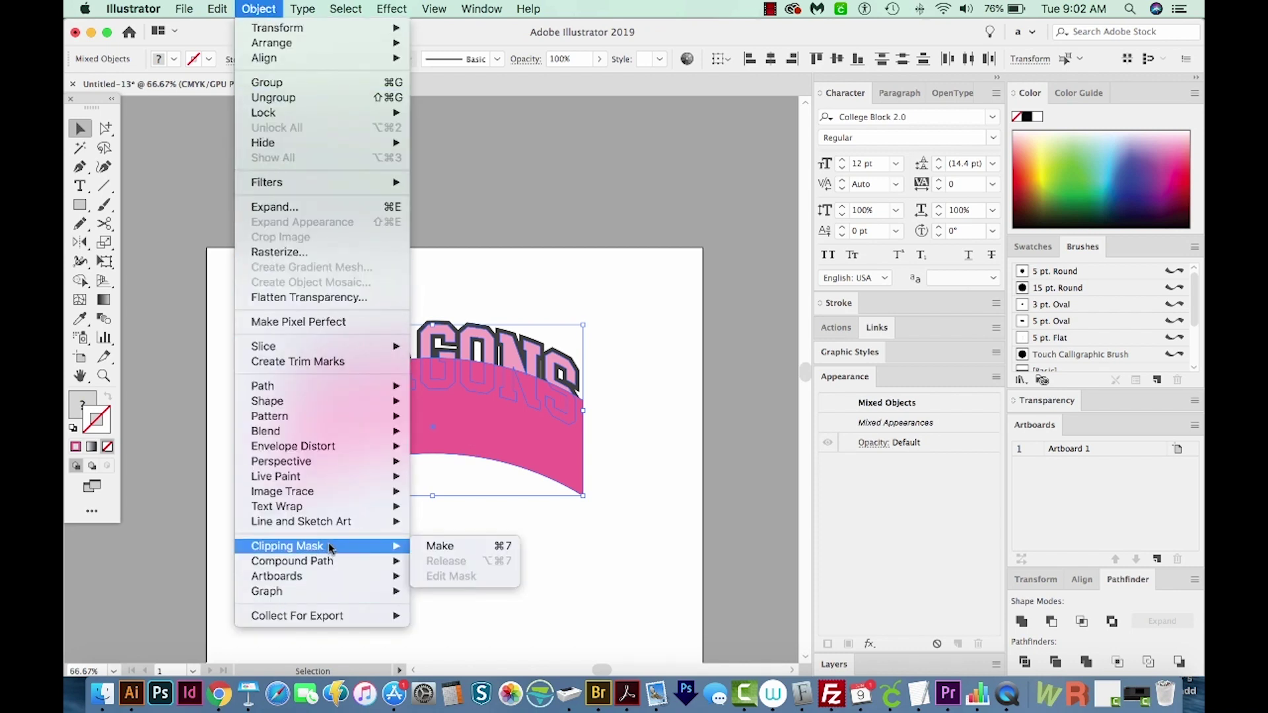
click(446, 547)
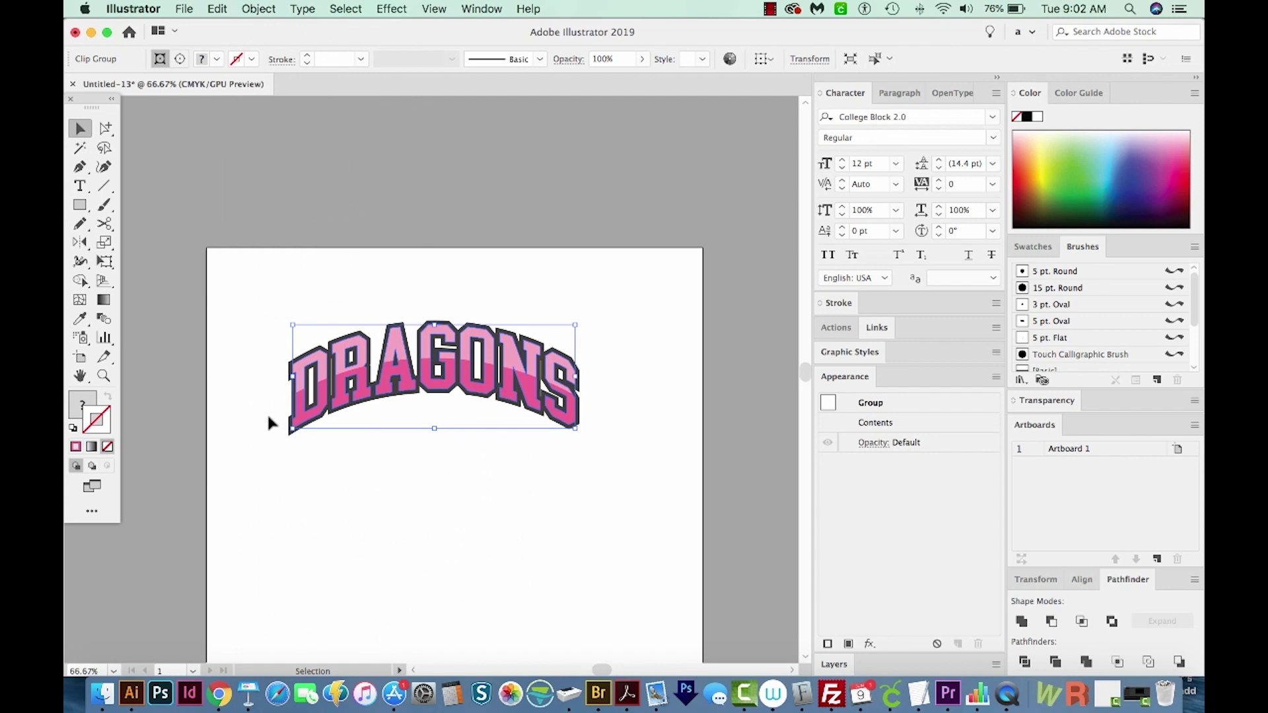
- Check the clip group in Outline view, toggle the bounding box, and return to full-colour Preview
key(super+y)
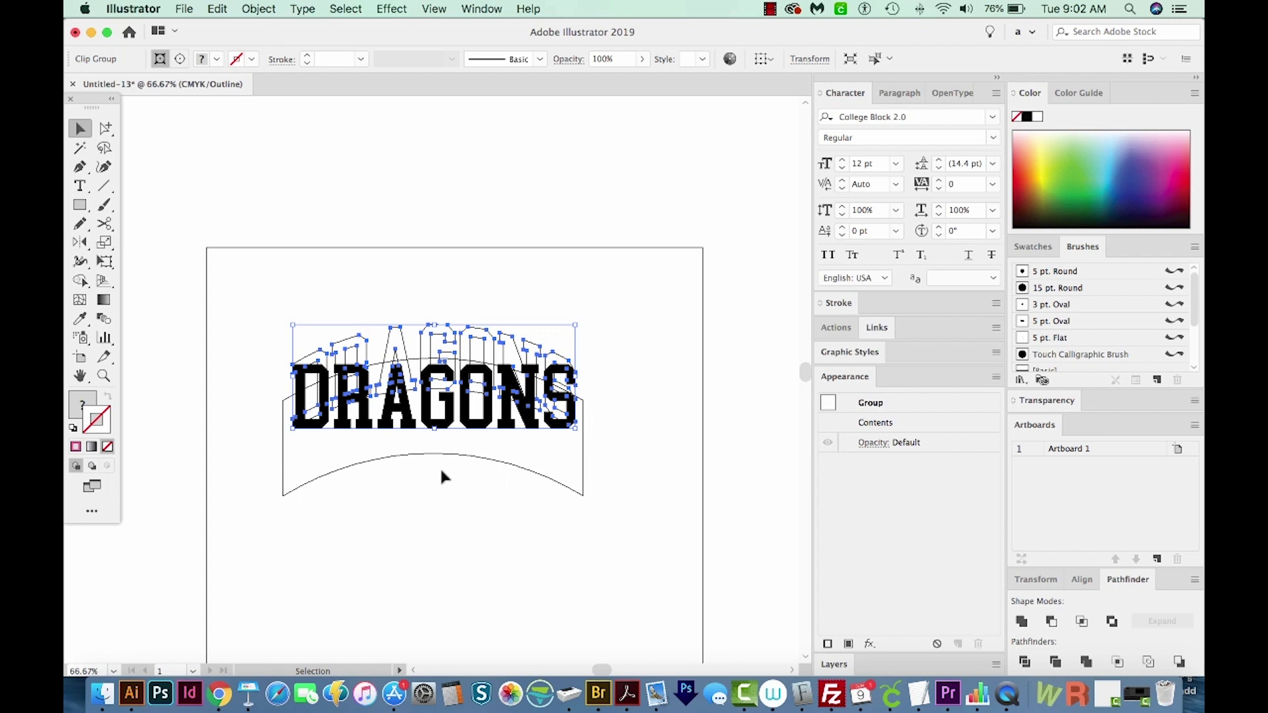
key(shift+super+b)
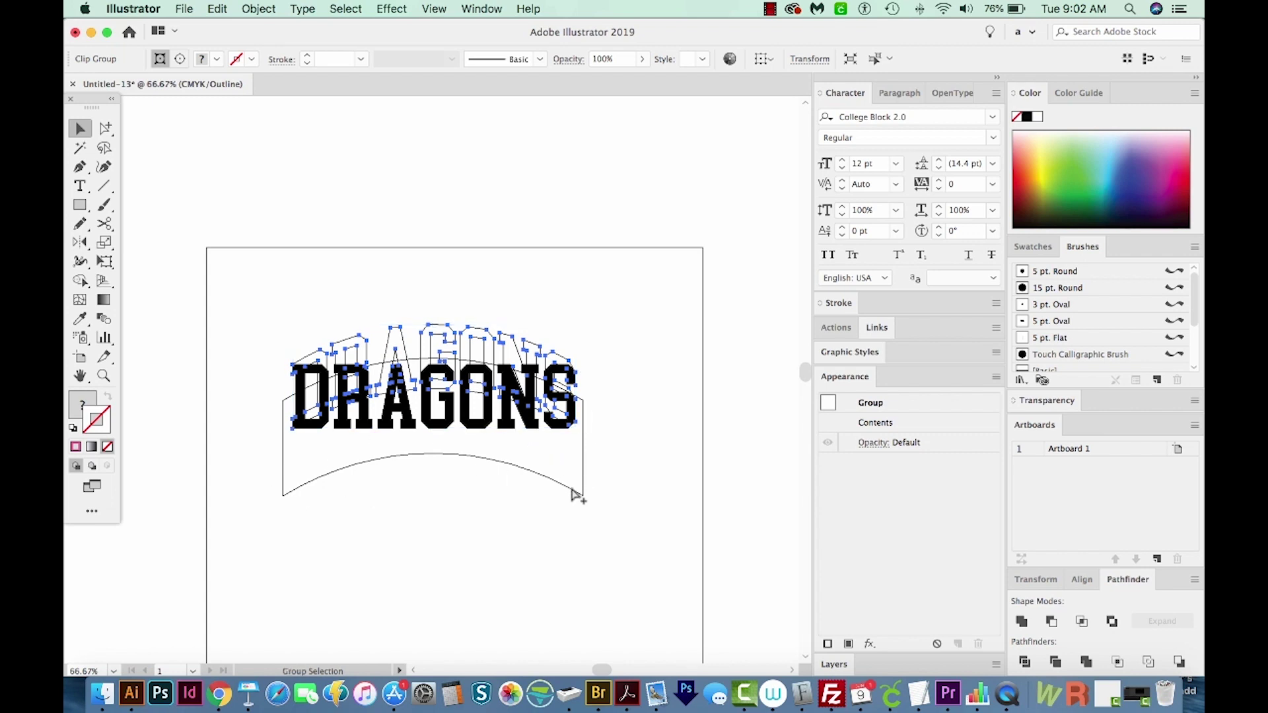
key(shift+super+b)
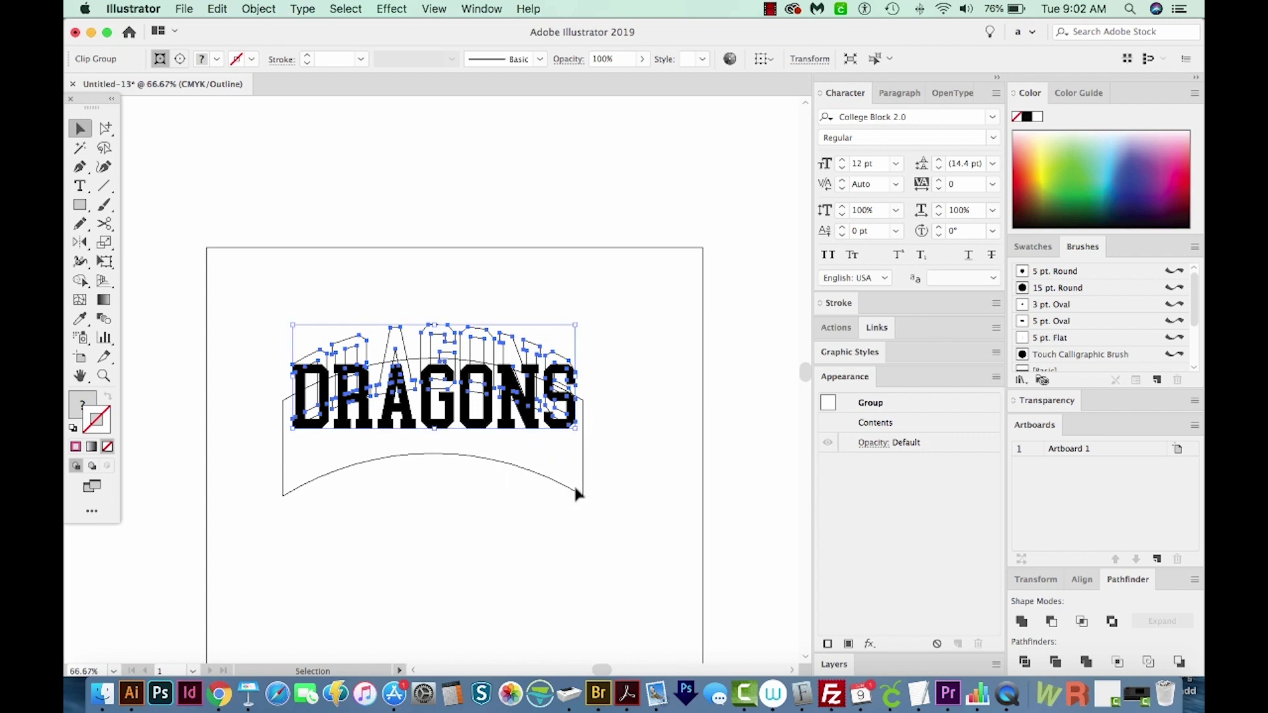
key(super+alt)
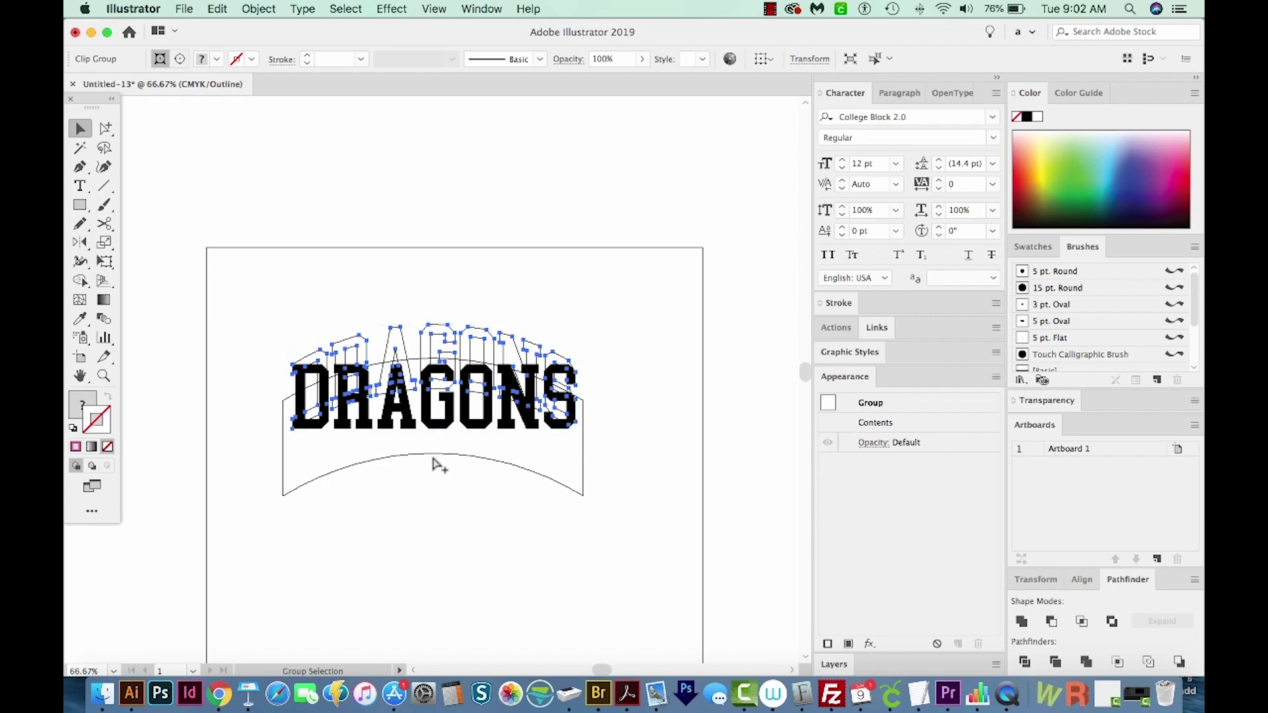
key(super+y)
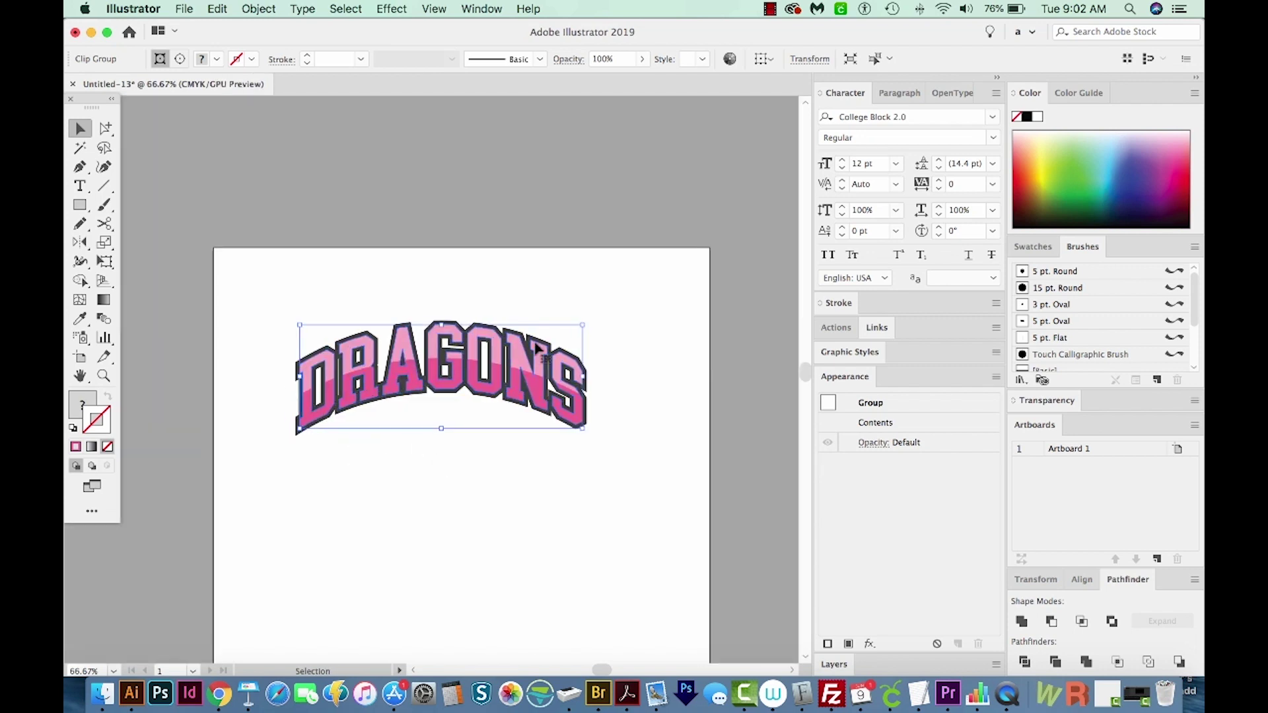
- Deselect the artwork and remove a stray 'C' accidentally typed into DRAGONS with the Type tool
click(423, 479)
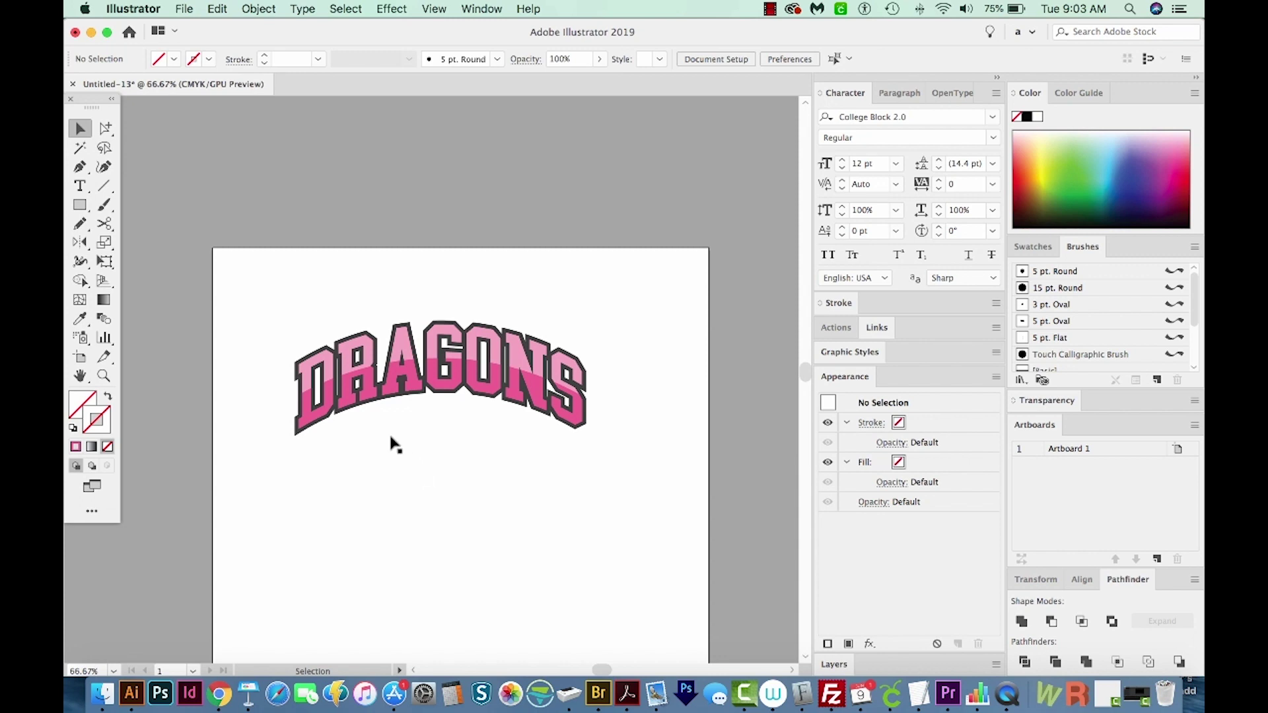
key(t)
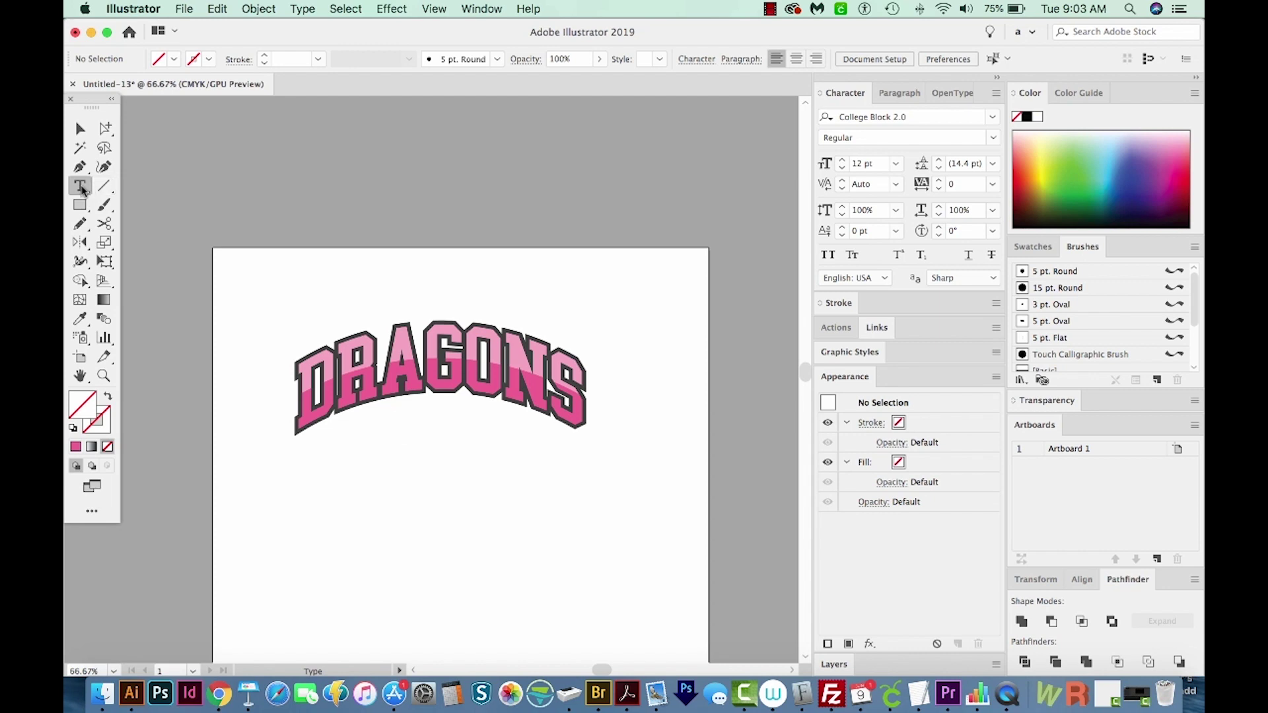
click(401, 444)
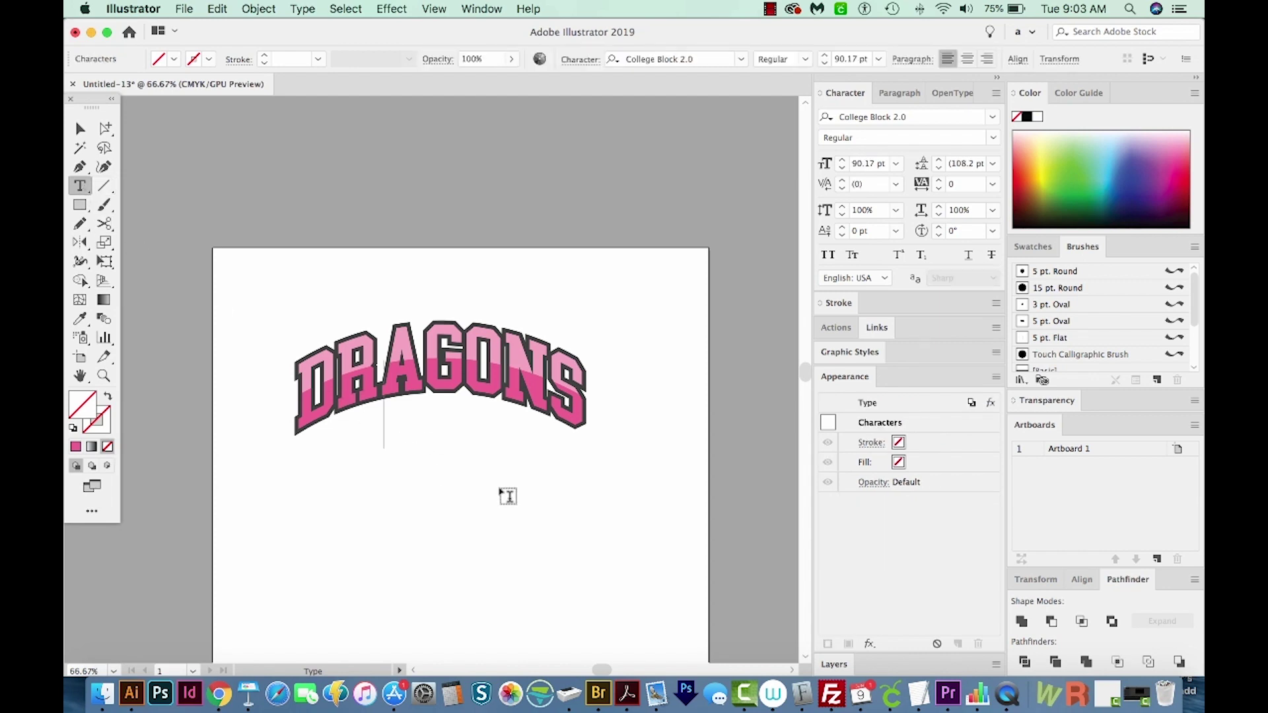
text(C)
key(BackSpace)
- Create a new text object below DRAGONS reading CHEER and select it
super+click(436, 499)
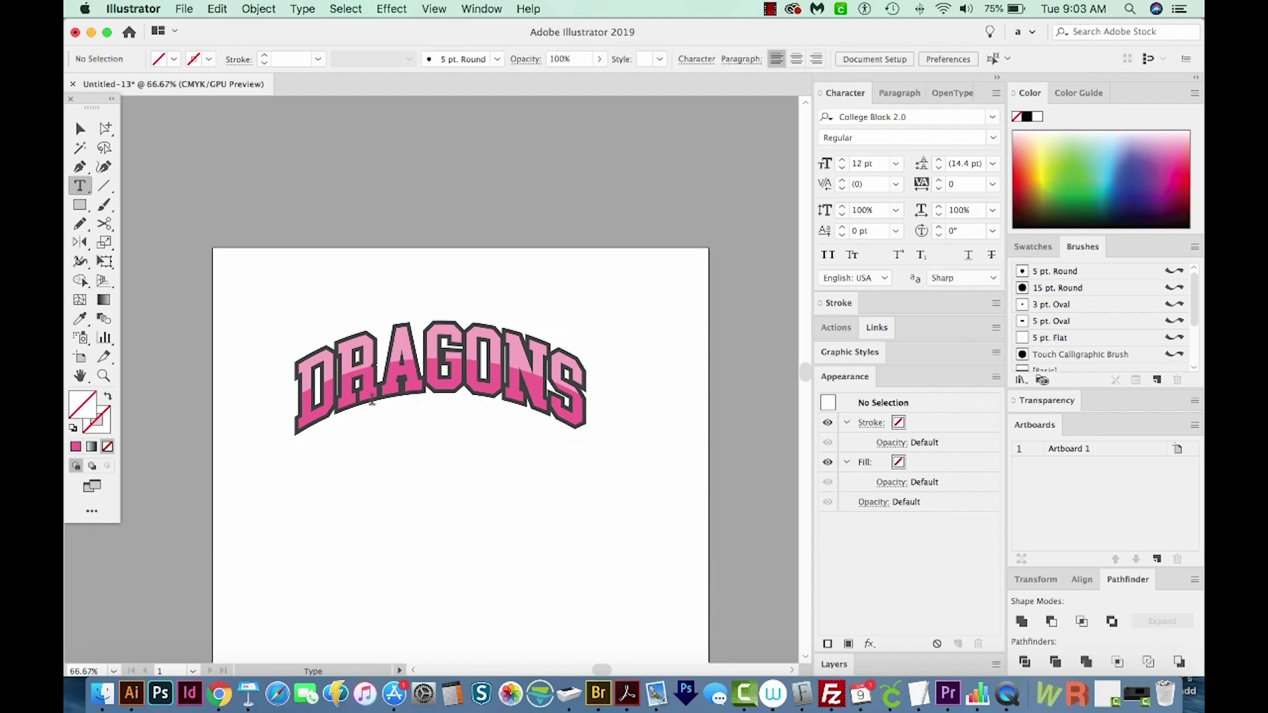
click(383, 495)
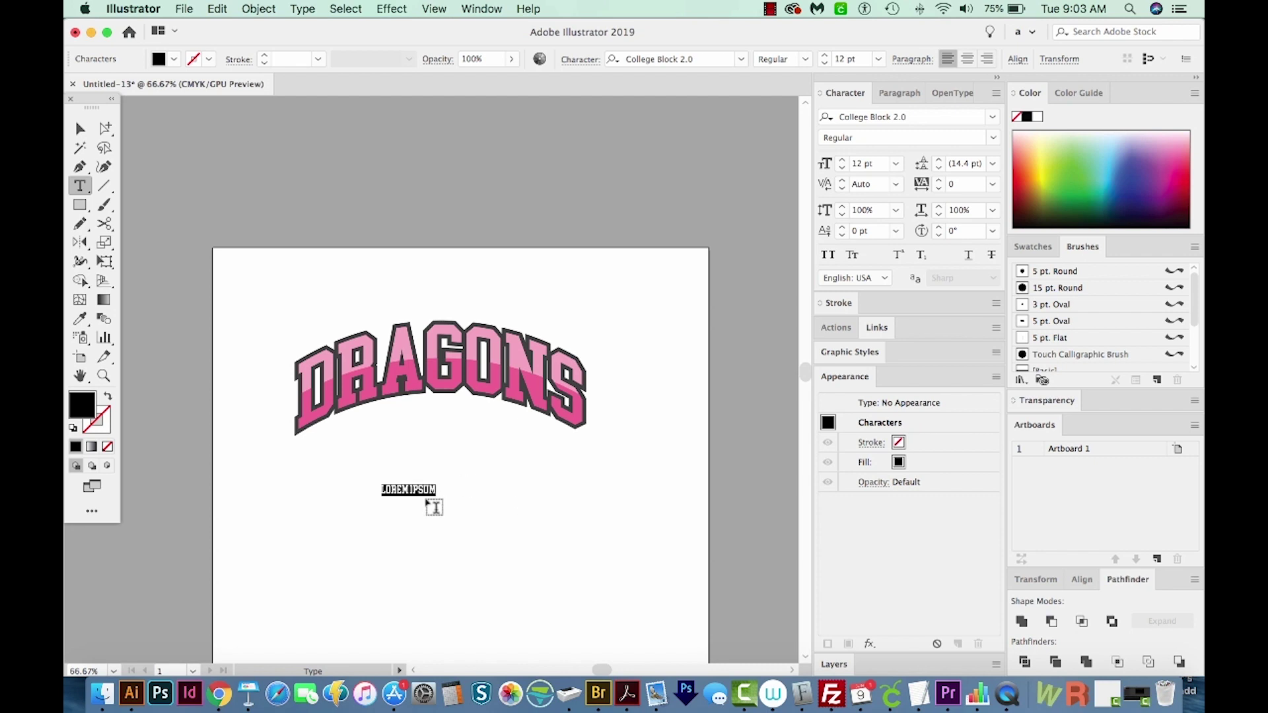
text(CHEER)
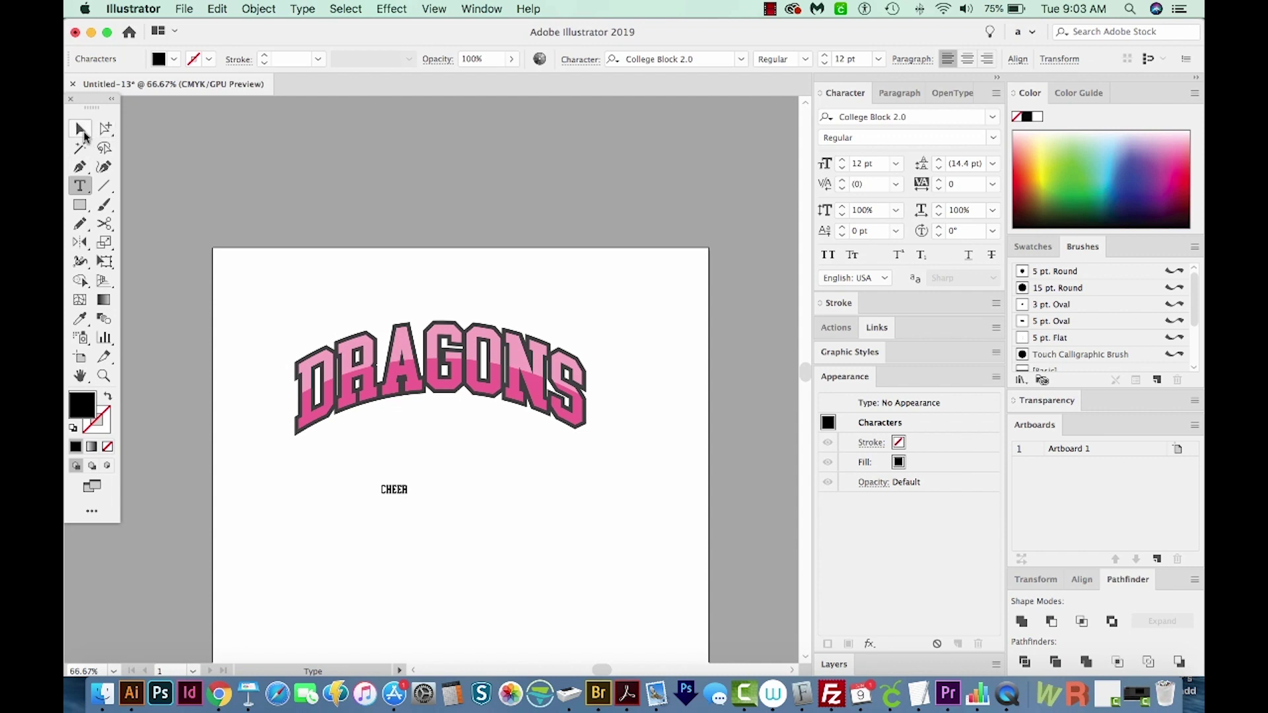
click(82, 132)
- Set the CHEER text in the Augustha script font
click(700, 59)
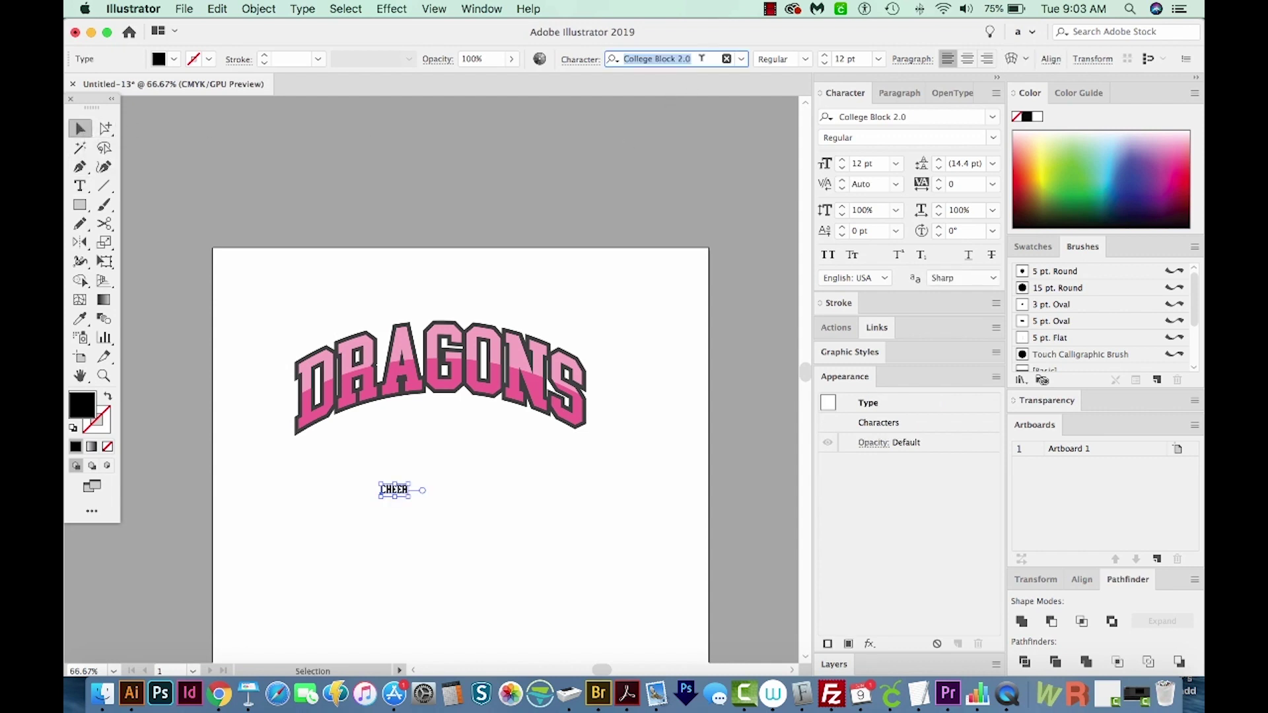
text(Aug)
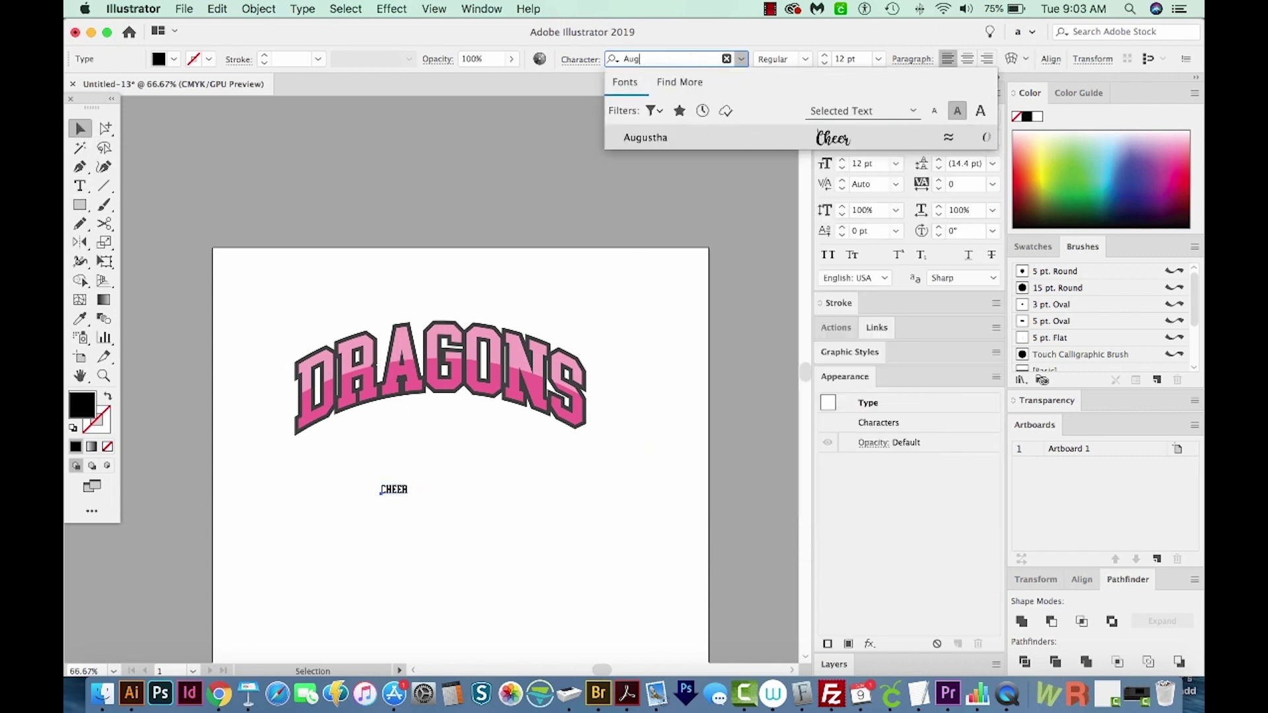
text(u)
click(674, 139)
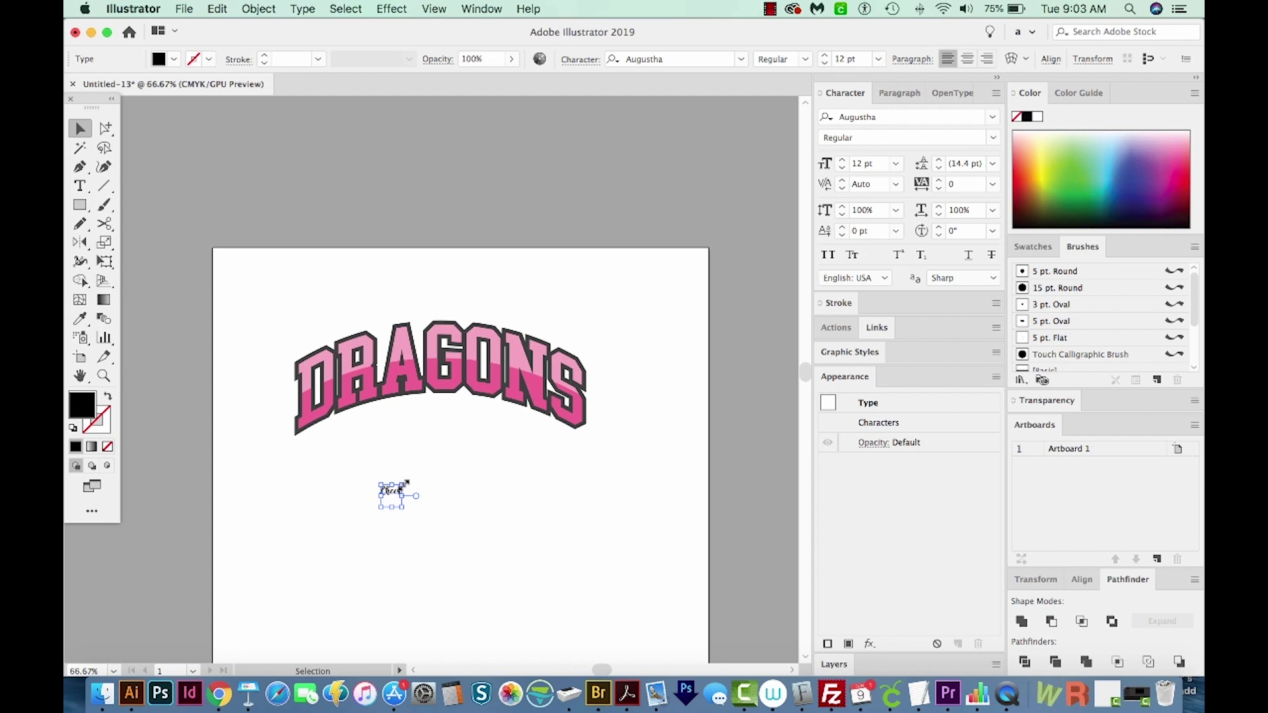
- Enlarge Cheer to about 94.86 pt and move it just beneath DRAGONS
drag(406, 484, 731, 340)
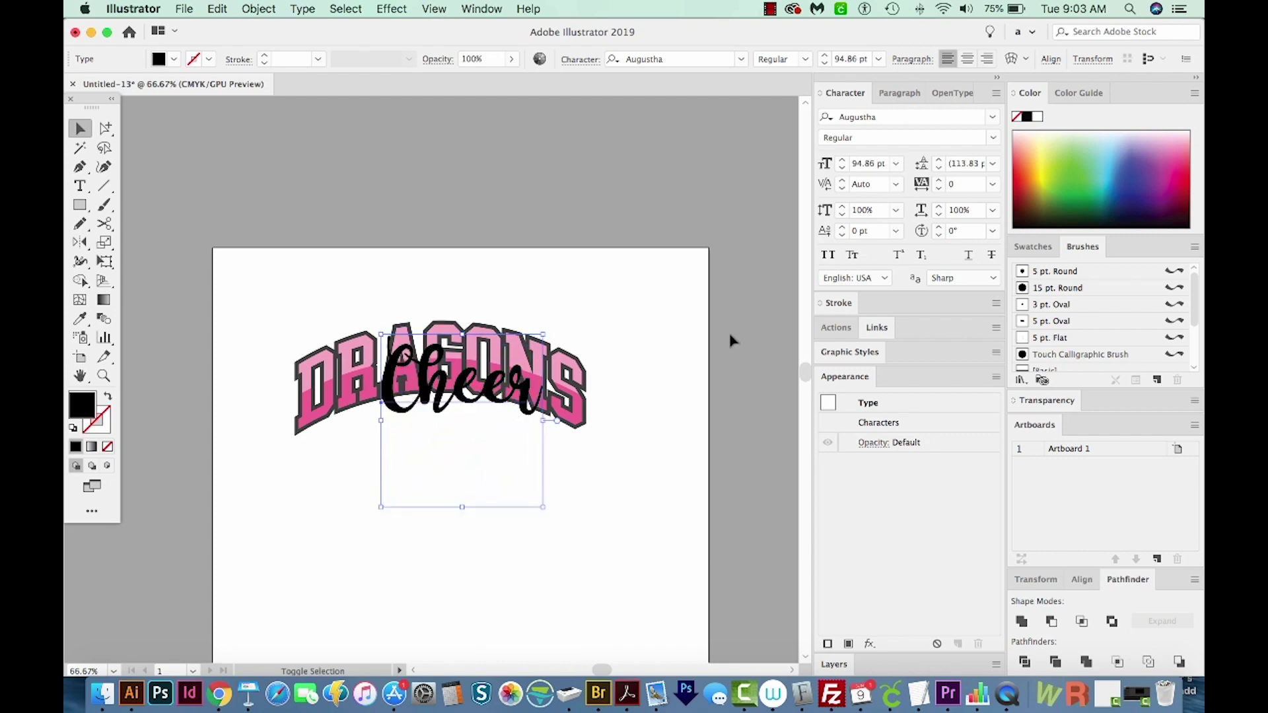
mouse_move(464, 393)
mouse_down()
mouse_move(444, 437)
mouse_move(459, 463)
mouse_move(447, 451)
mouse_up()
scroll(461, 515, left, 1)
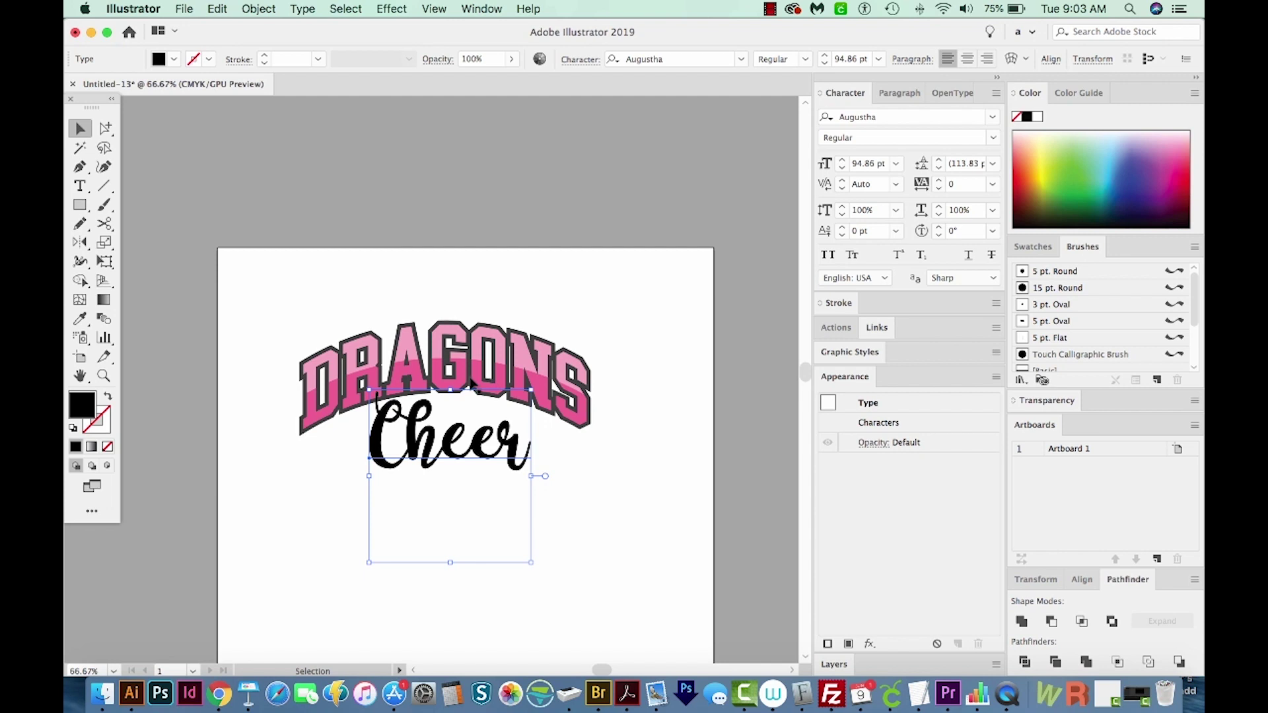
- Zoom in and eyedropper the dark grey DRAGONS outline colour onto Cheer, then return to actual size
key(z)
scroll(554, 315, left, 1)
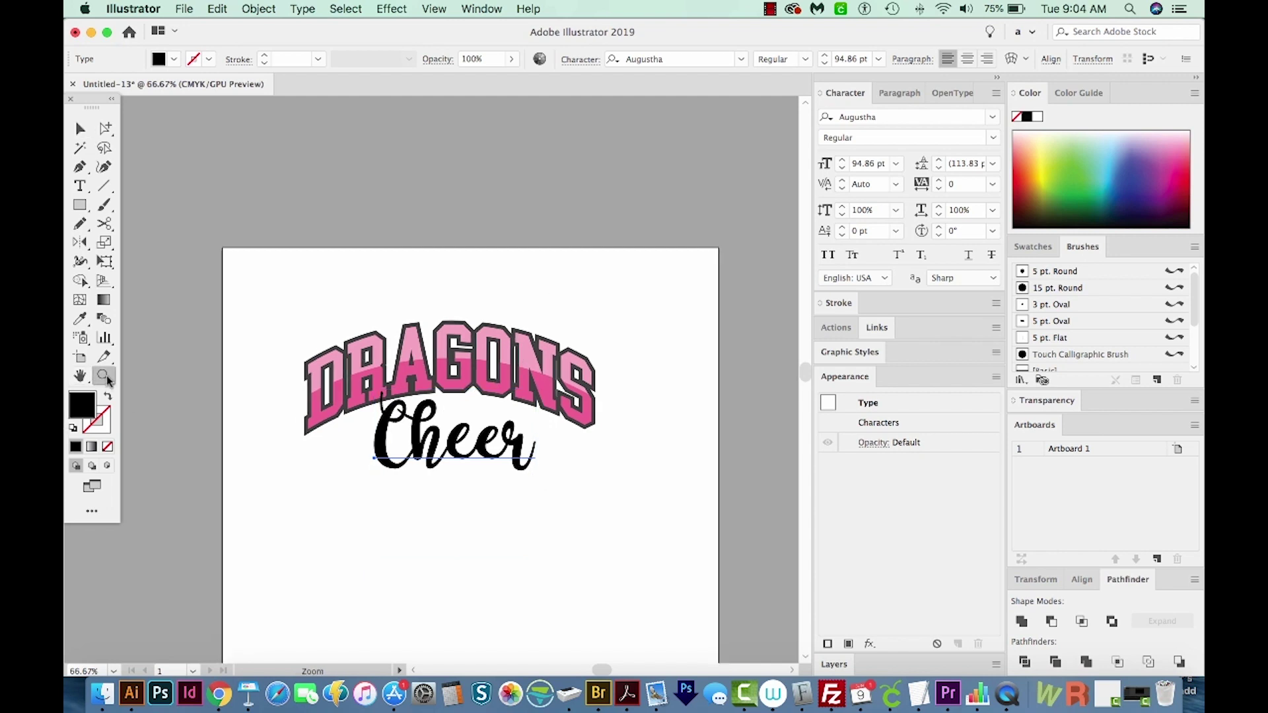
drag(570, 290, 312, 507)
drag(598, 500, 571, 512)
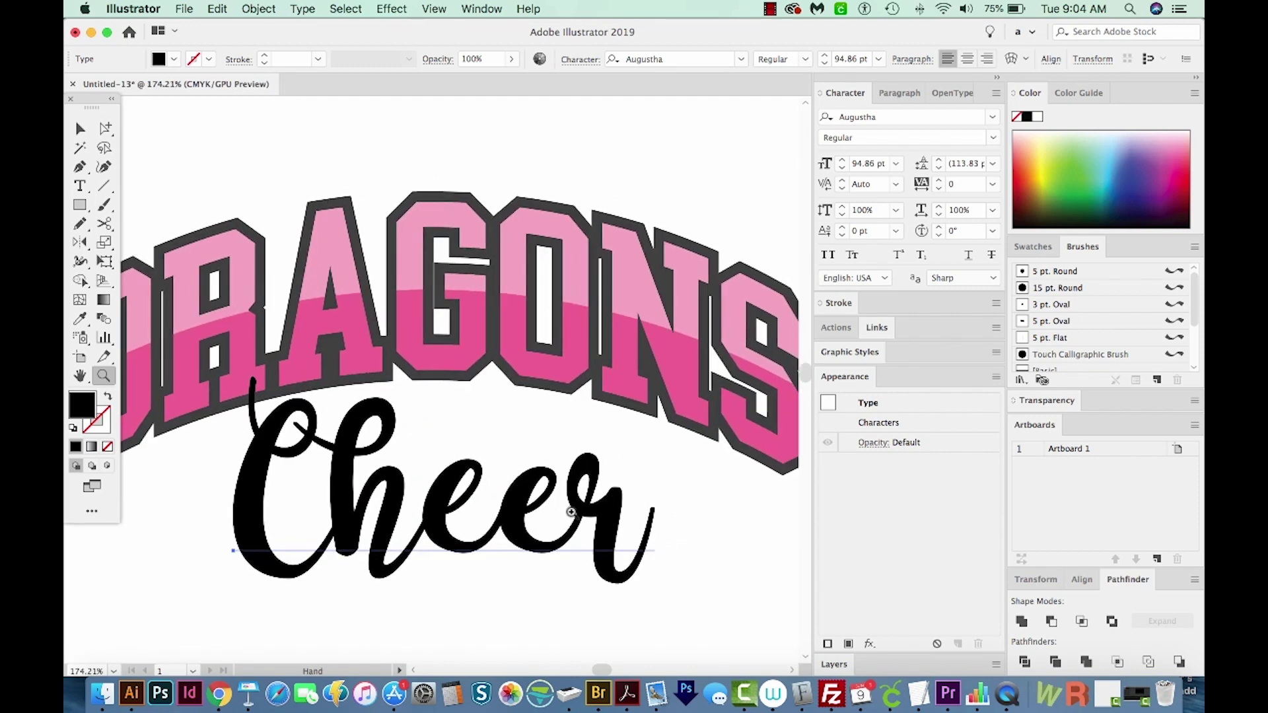
key(v)
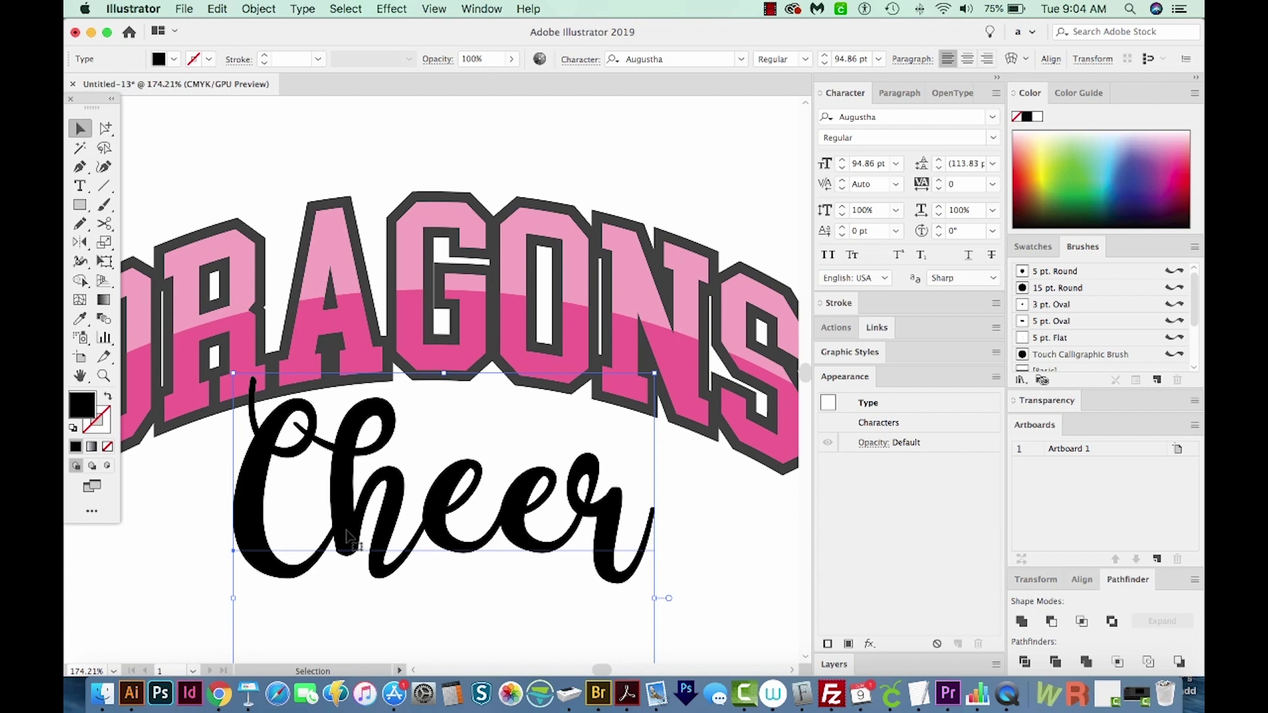
key(i)
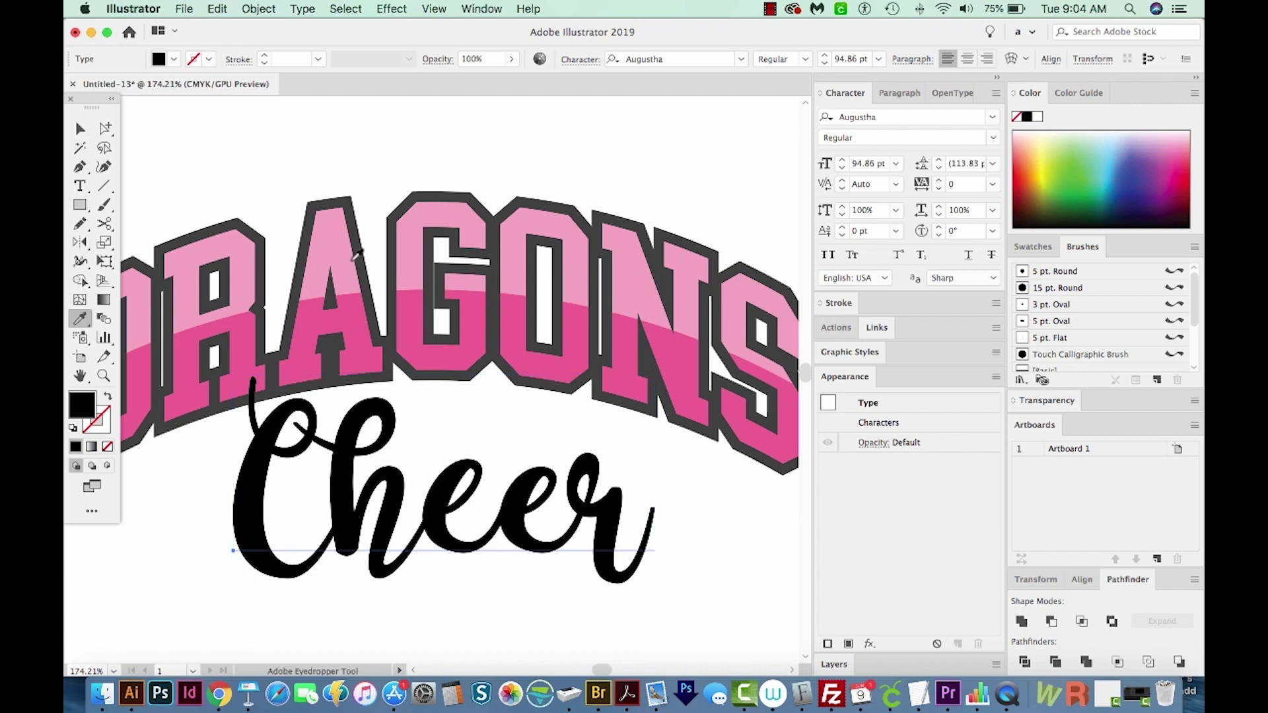
click(130, 295)
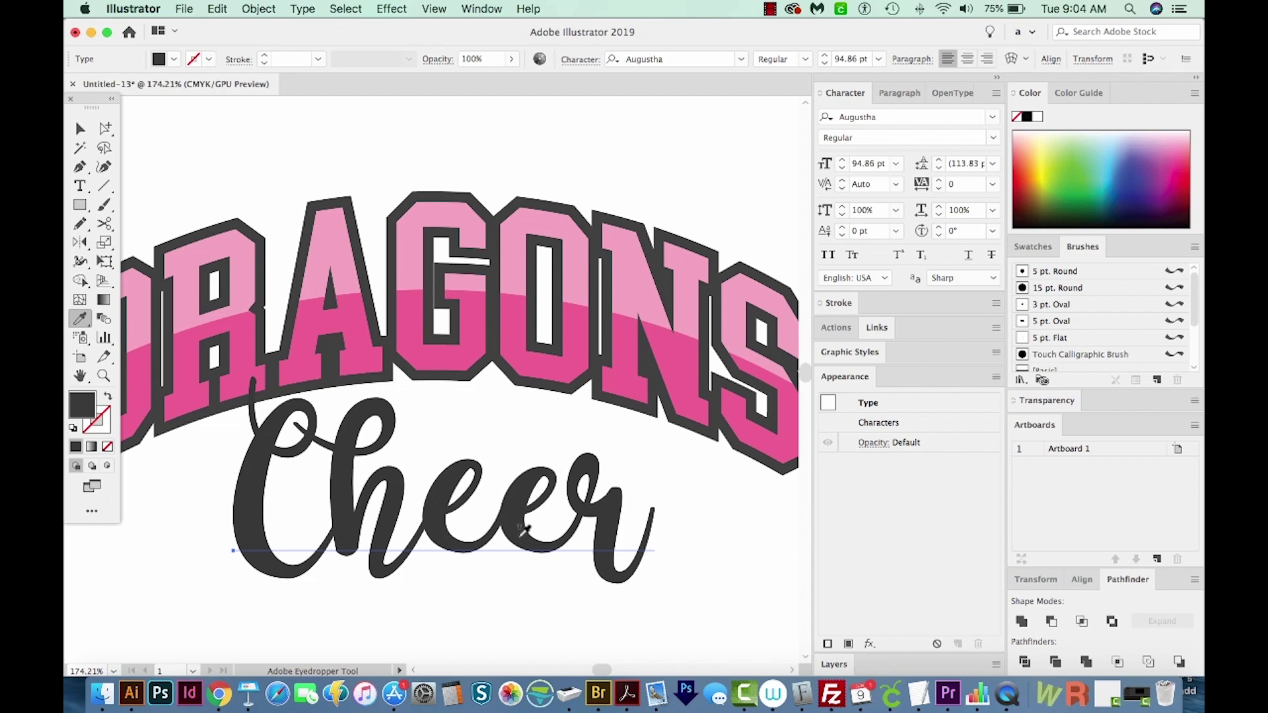
key(super+1)
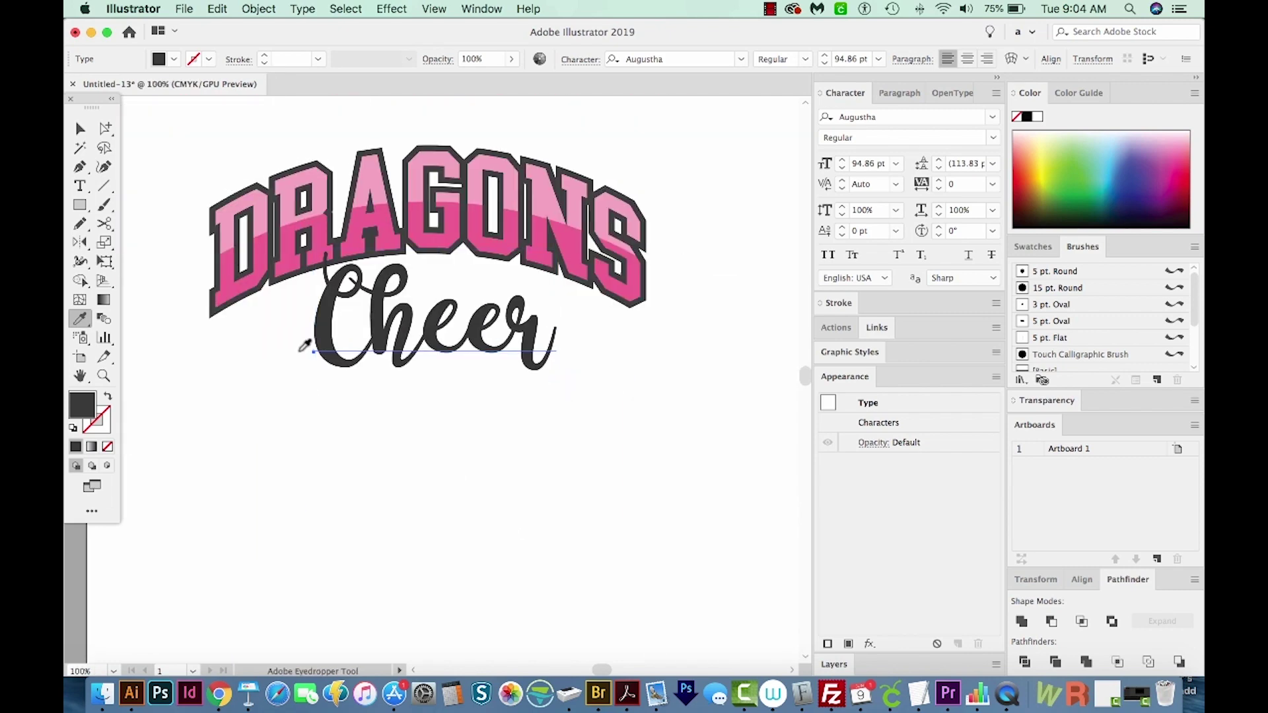
- Draw small upright stars with the Star Tool on either side of Cheer, then deselect
click(80, 205)
click(80, 206)
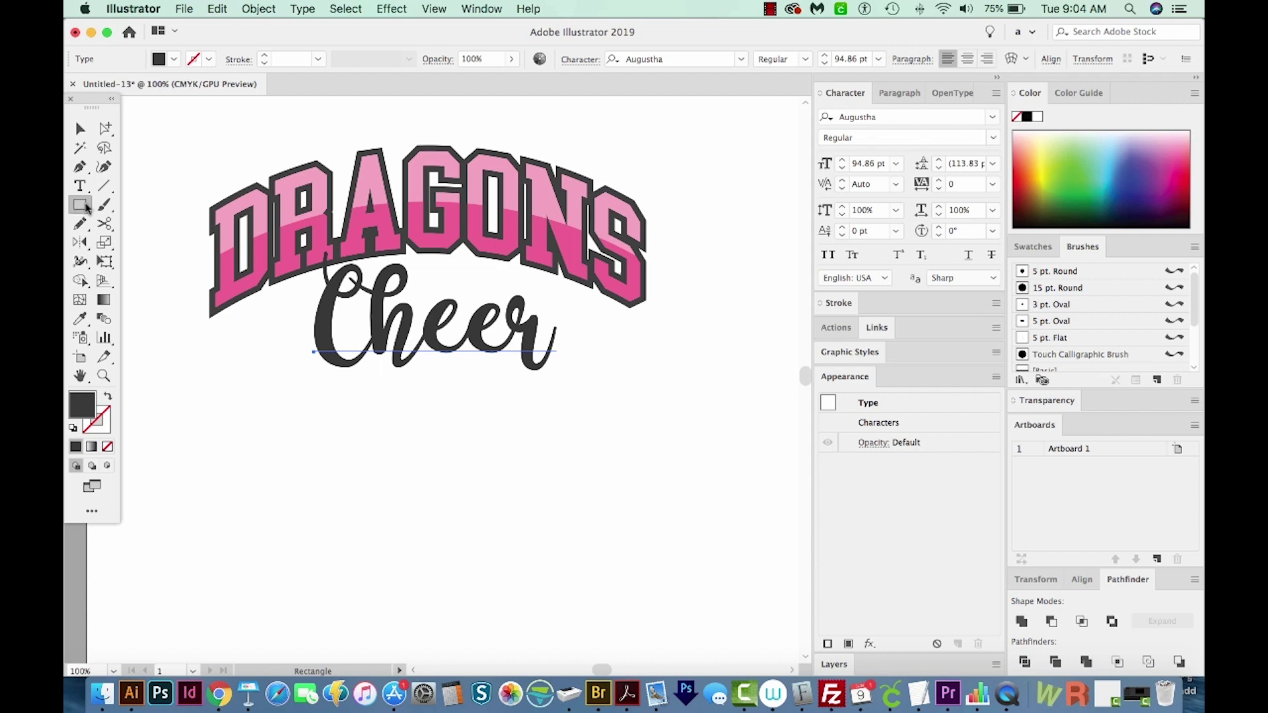
click(80, 206)
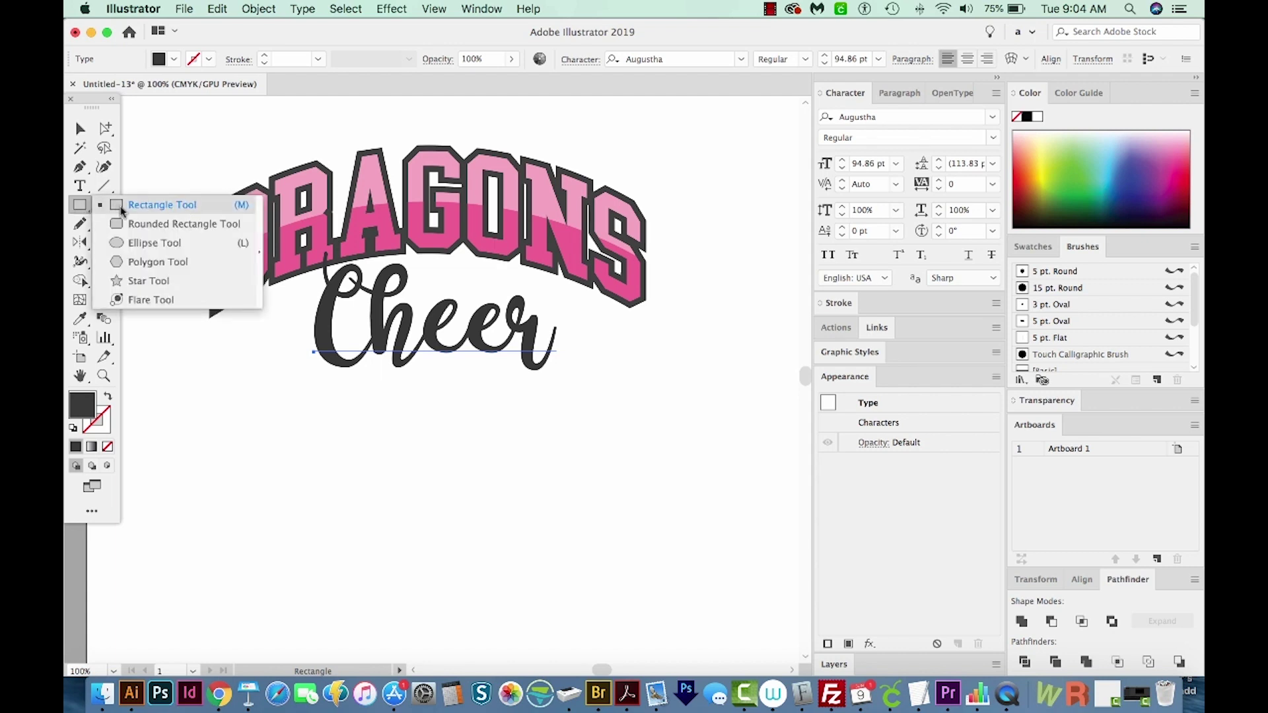
click(158, 291)
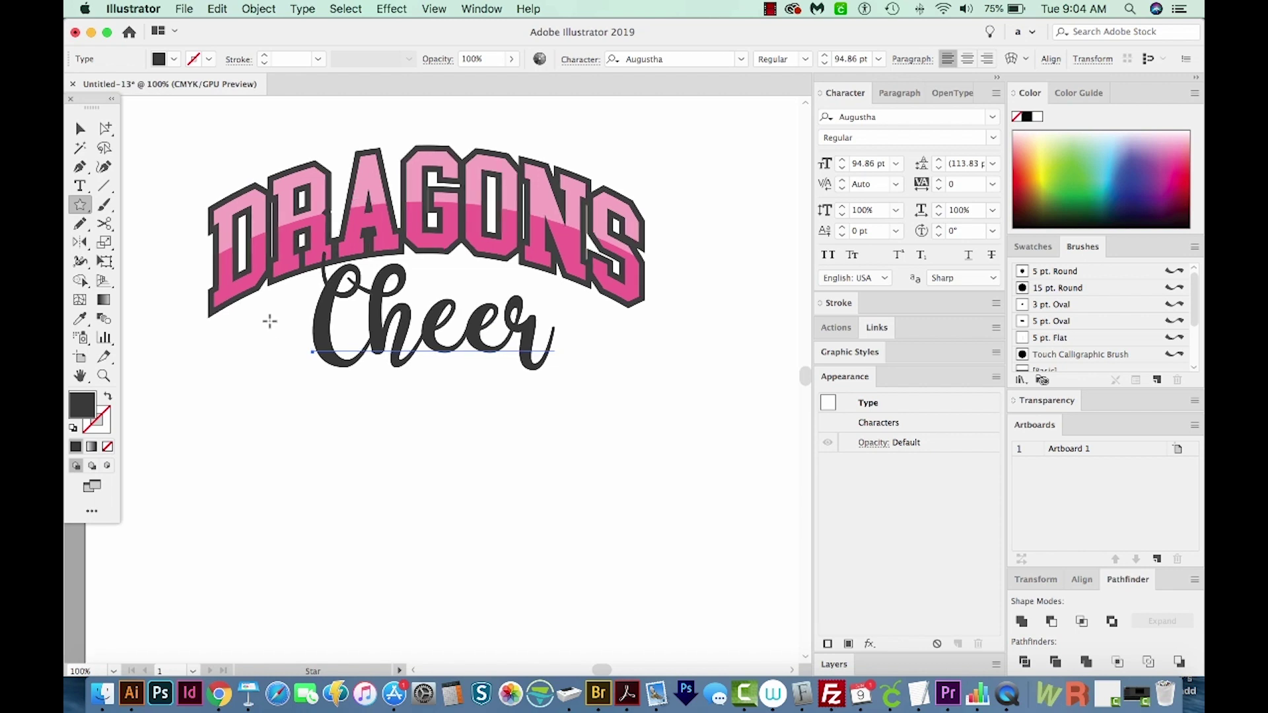
drag(270, 322, 291, 336)
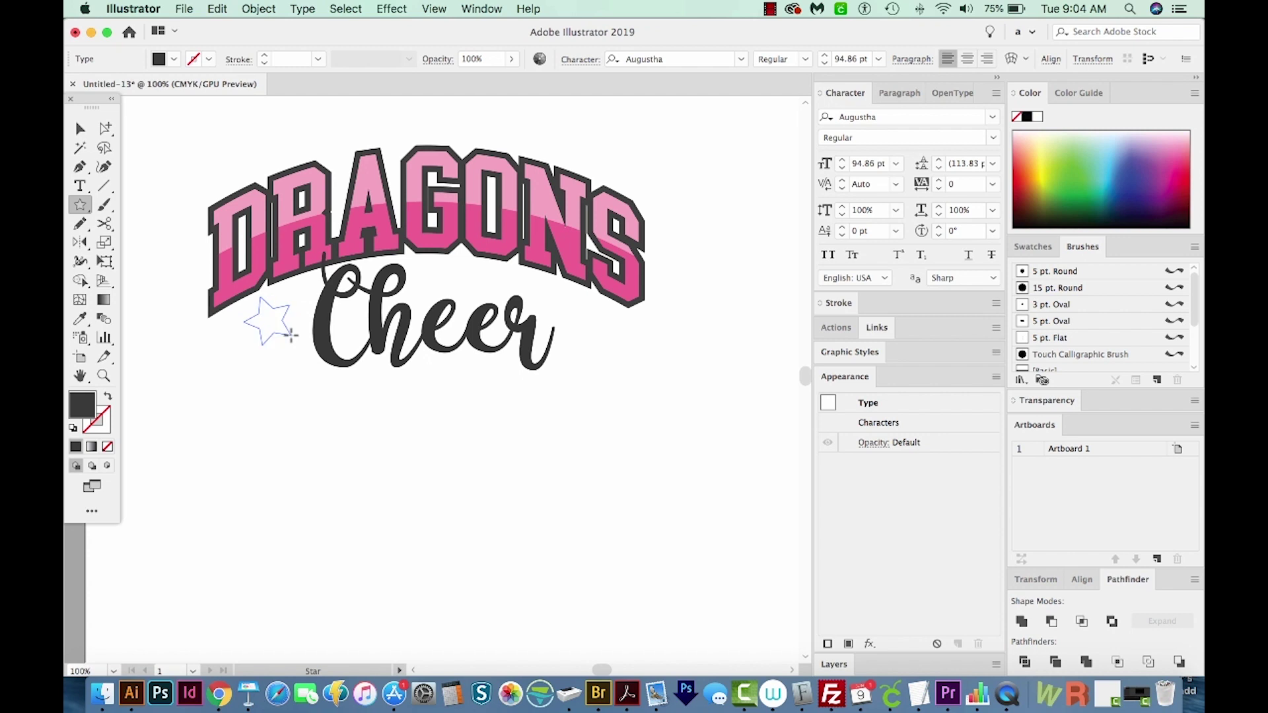
key(shift)
drag(291, 337, 293, 343)
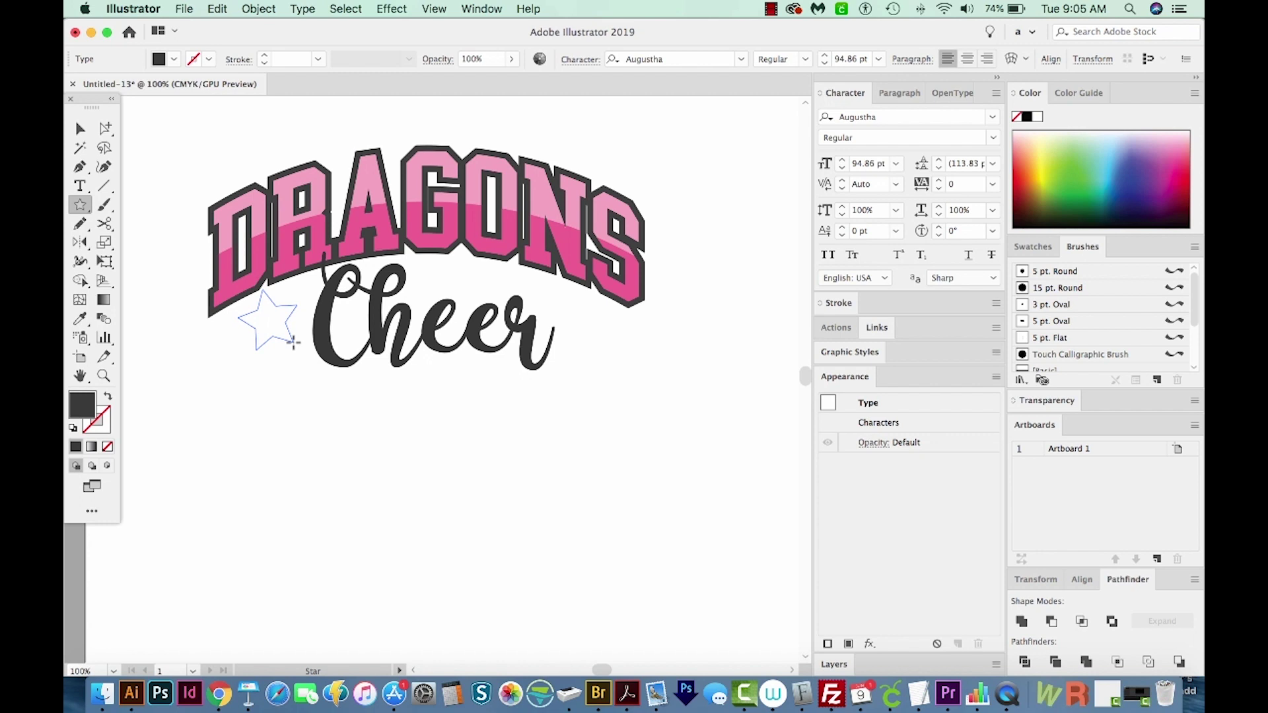
drag(294, 342, 293, 340)
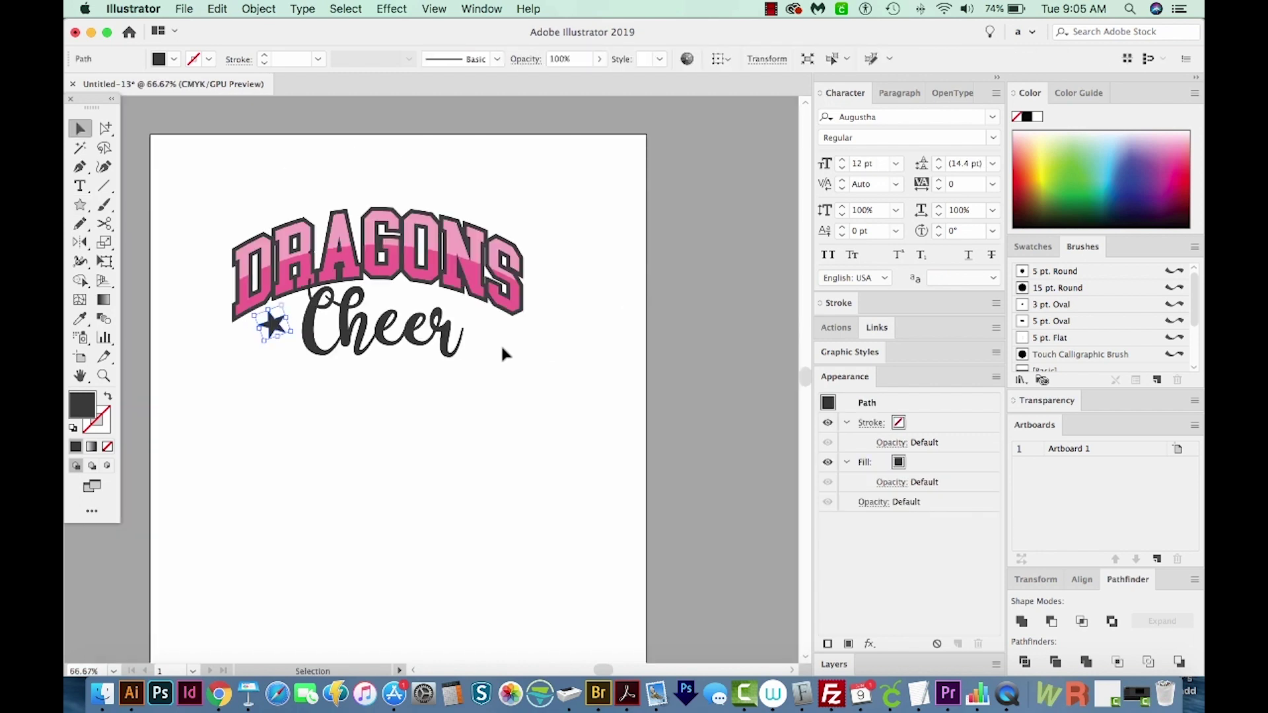
click(80, 208)
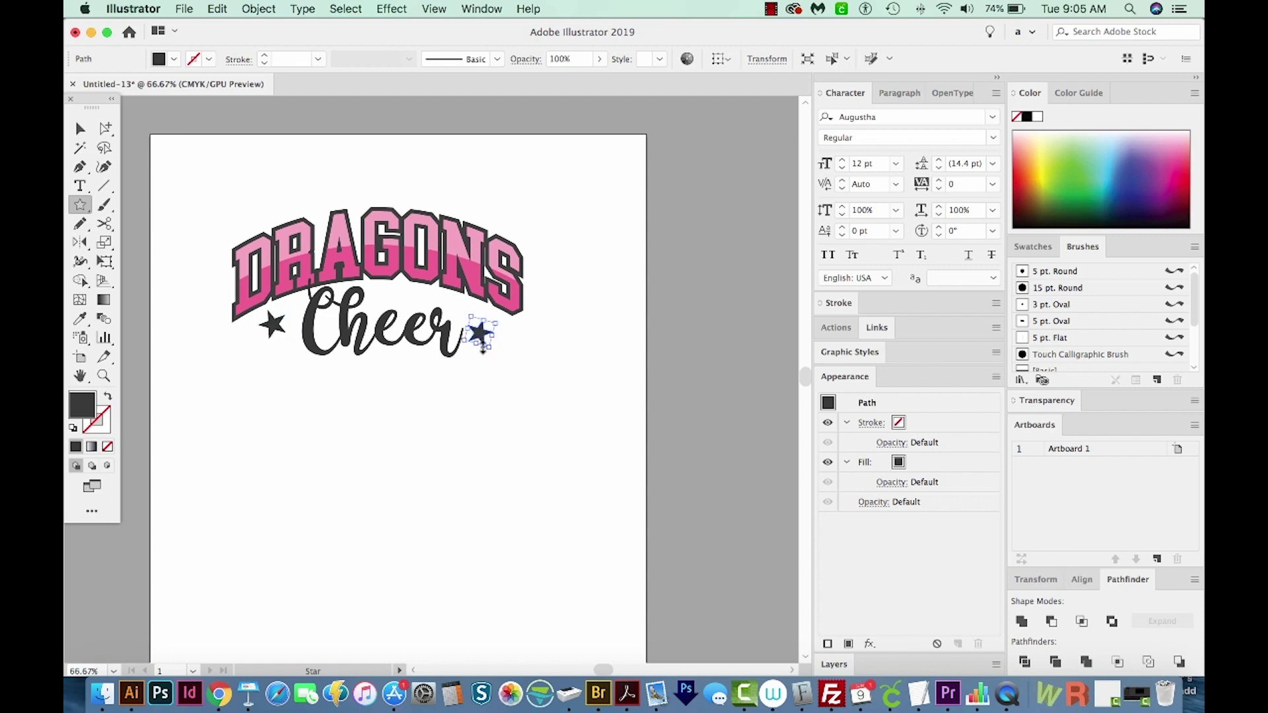
key(v)
click(489, 351)
click(414, 366)
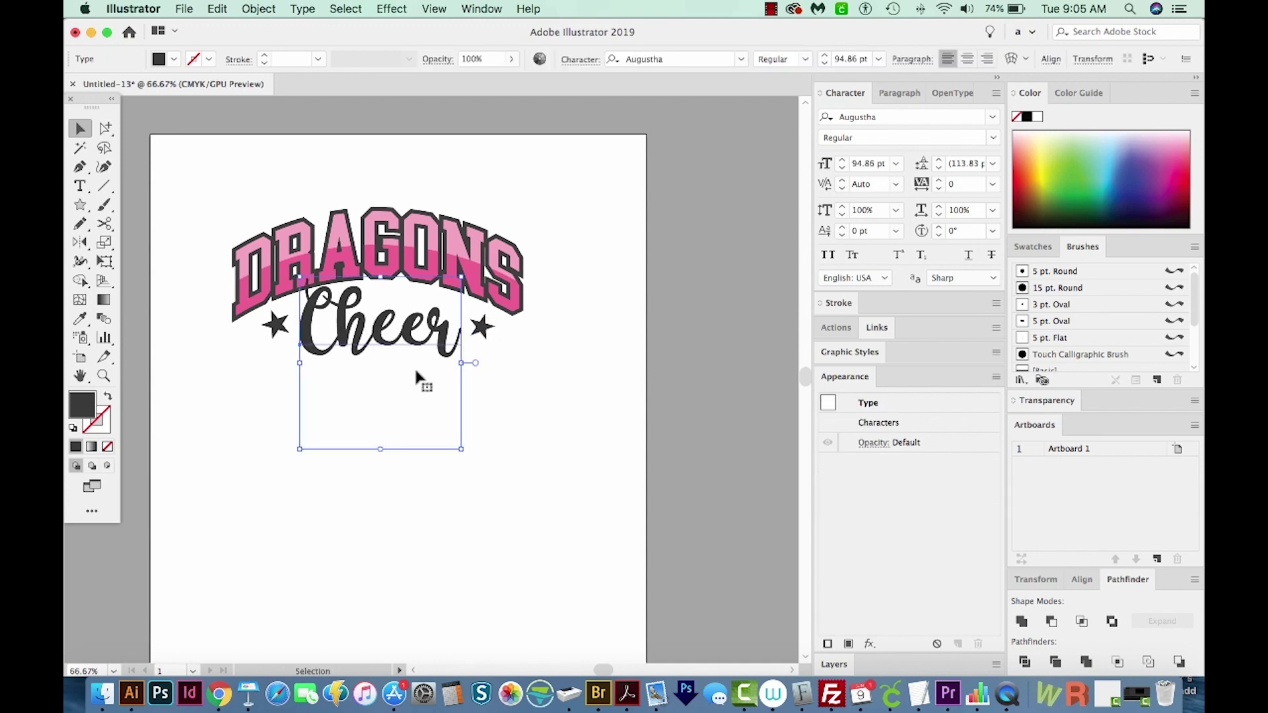
key(super+shift+a)
key(space)
drag(407, 355, 458, 384)
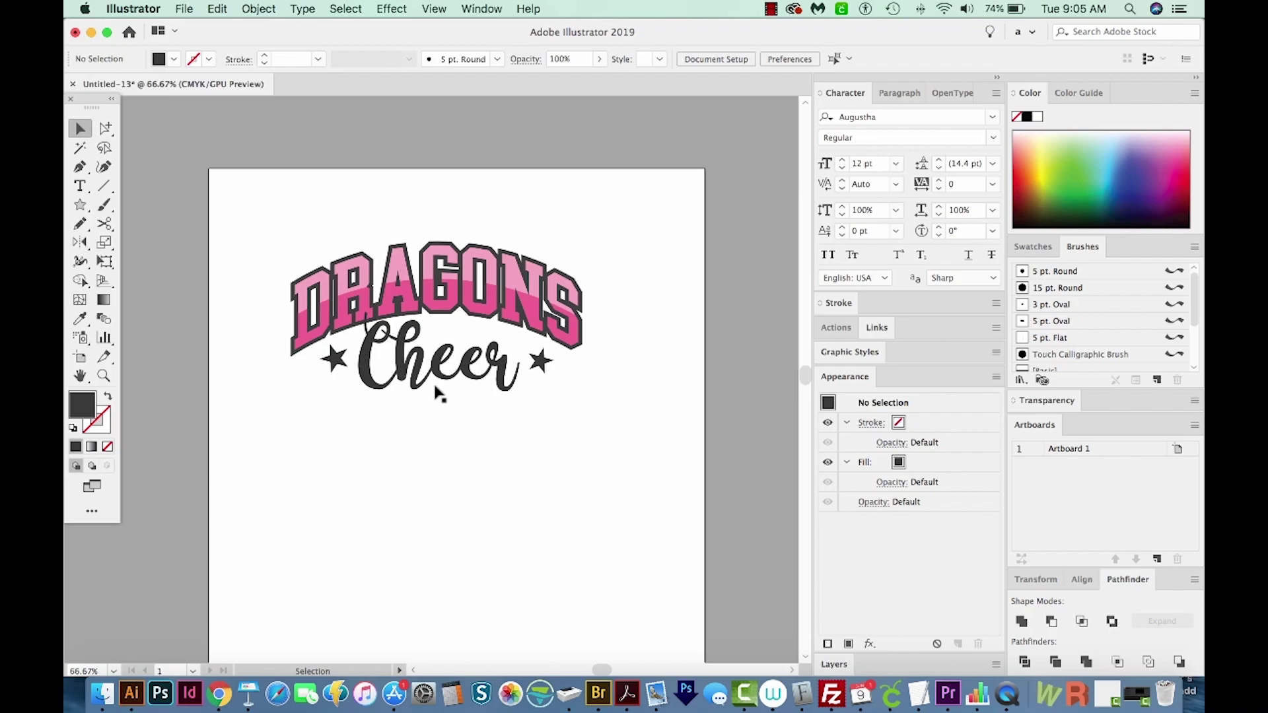